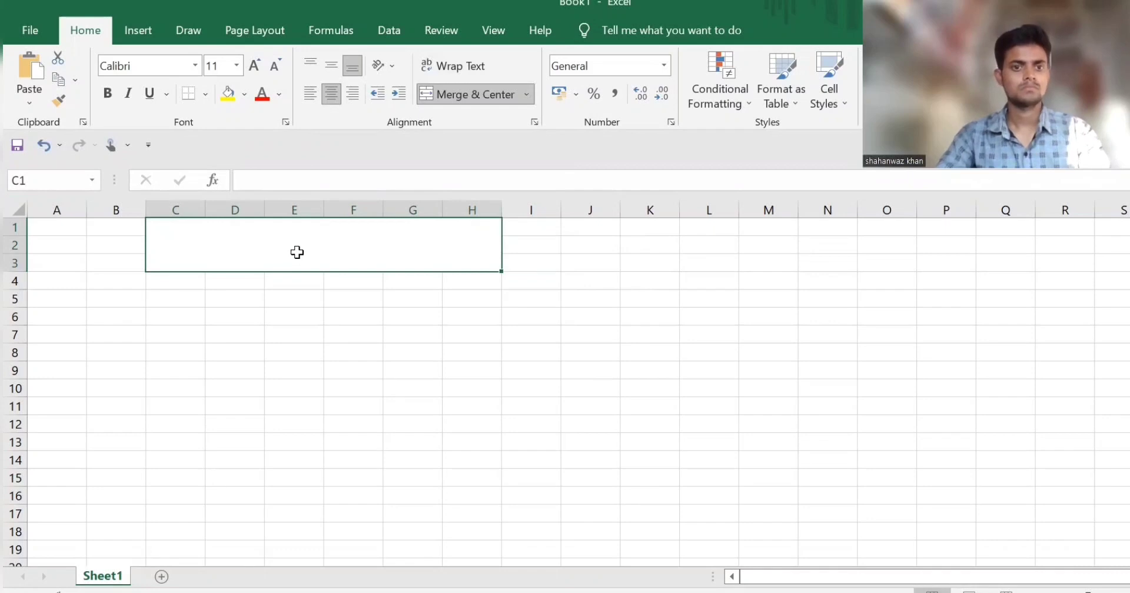
Step: Enter the title "Mark Sheet" in the merged cell C1:H3
{"action": "double_click", "coordinate": [297, 252]}
{"action": "type", "text": "Mark Sheet"}
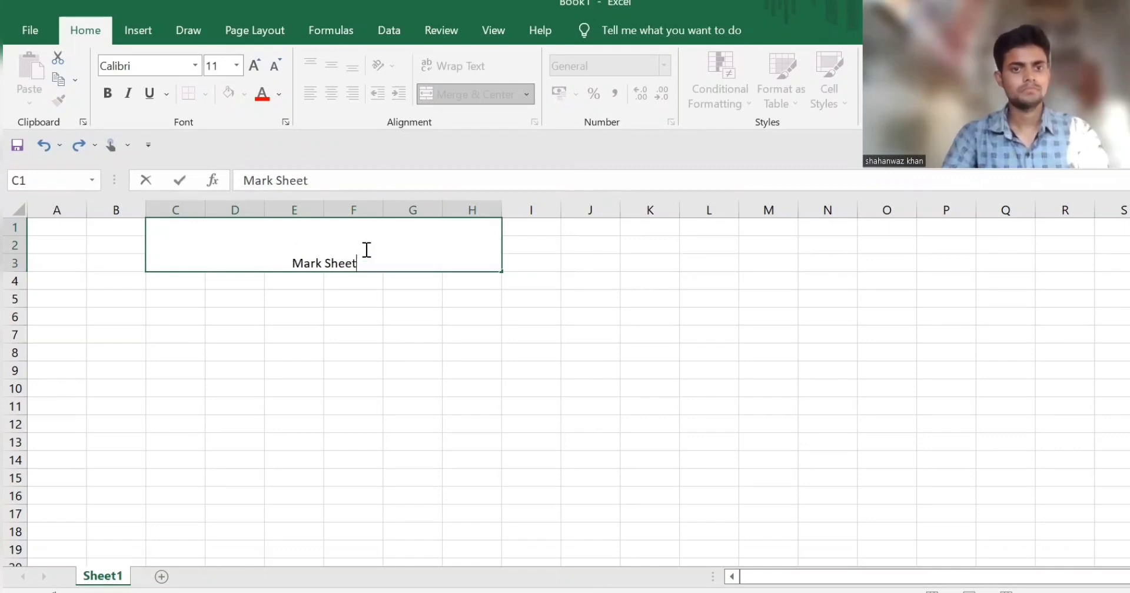
Step: Format the "Mark Sheet" title text with font size 28 and a light blue font color
{"action": "left_click_drag", "start_coordinate": [244, 180], "coordinate": [308, 180]}
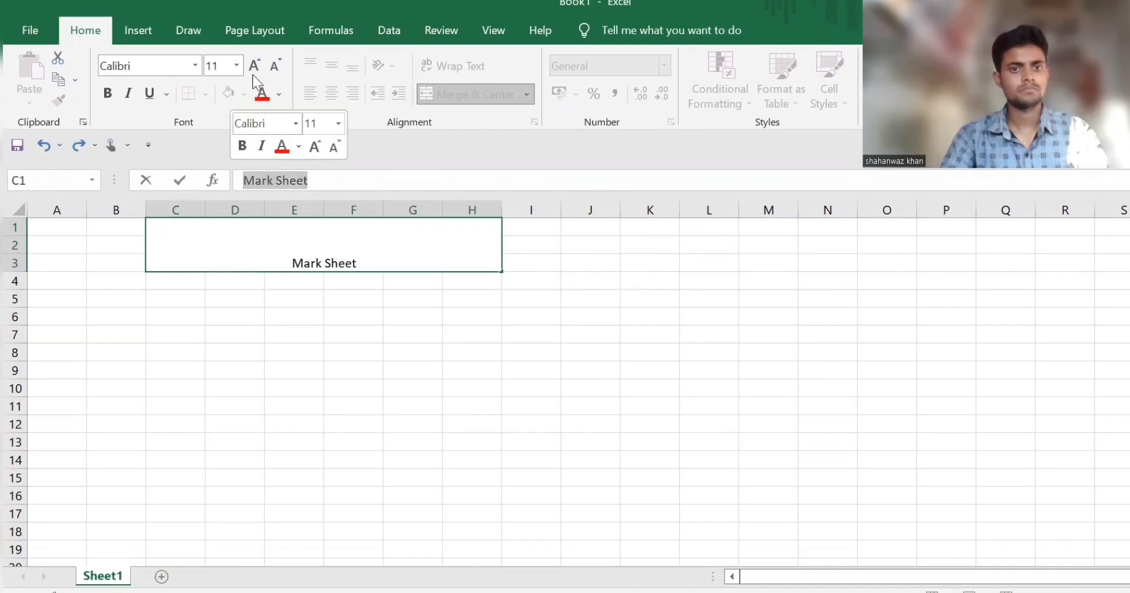
{"action": "left_click", "coordinate": [236, 66]}
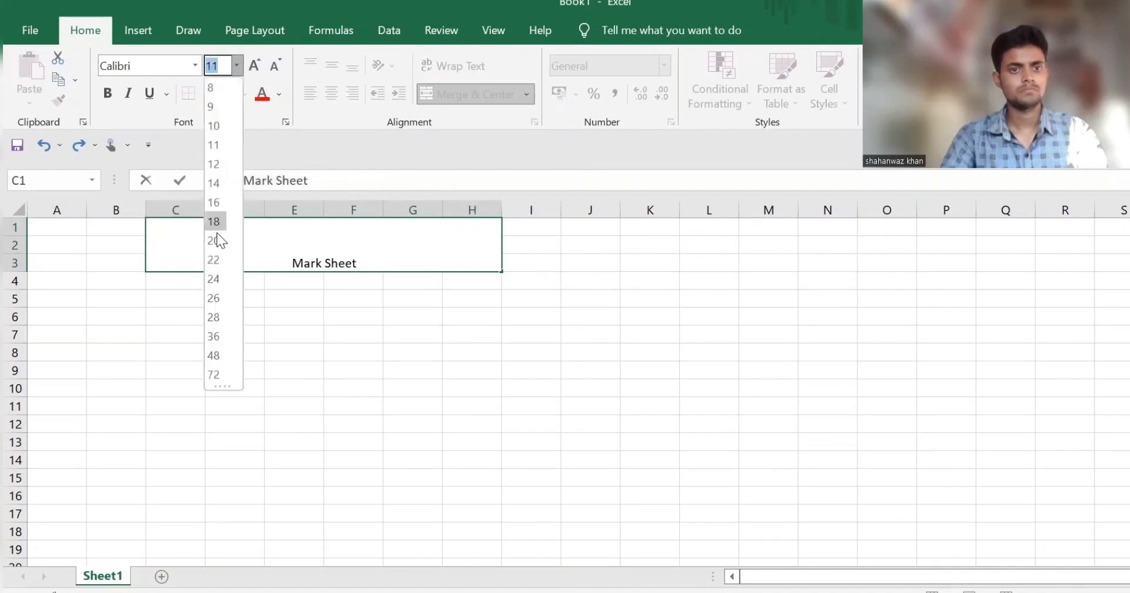
{"action": "left_click", "coordinate": [216, 316]}
{"action": "left_click", "coordinate": [262, 96]}
{"action": "left_click", "coordinate": [279, 94]}
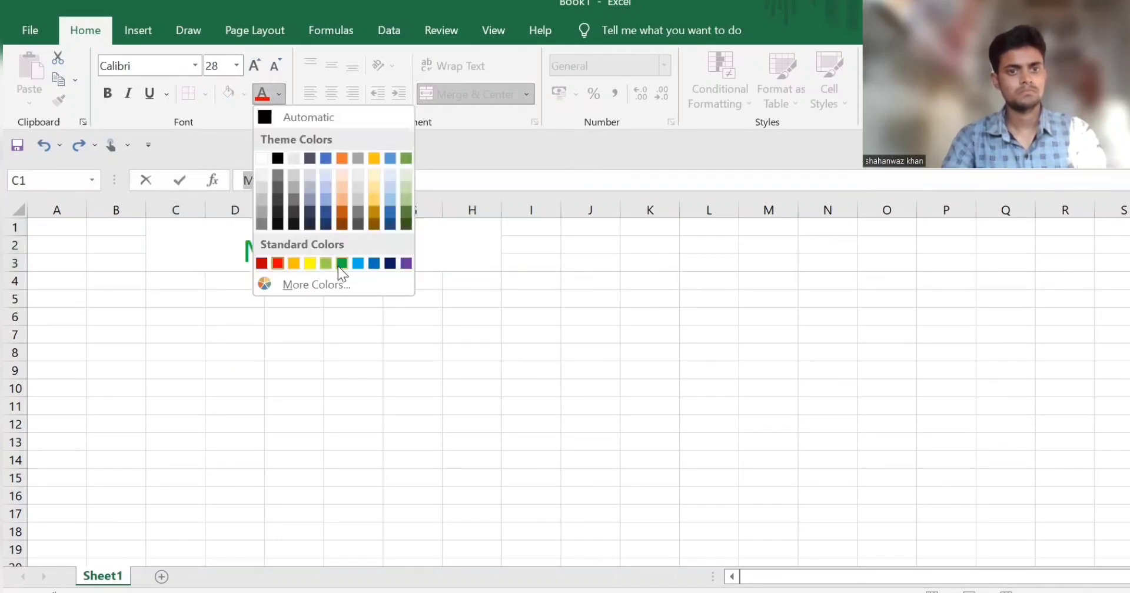
{"action": "left_click", "coordinate": [358, 263]}
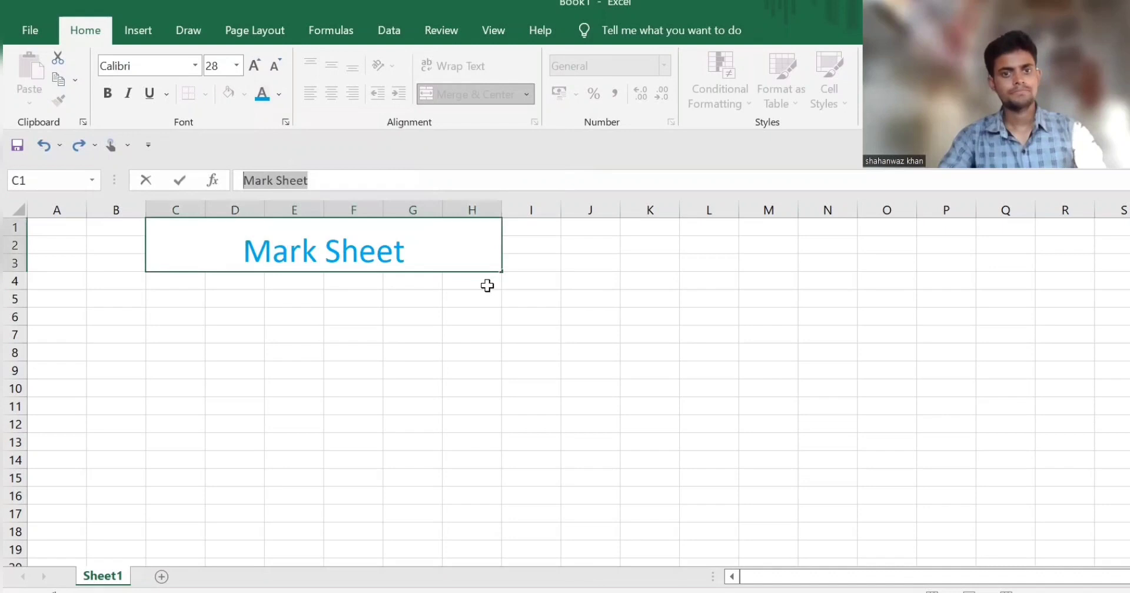
Step: Enter the column heading "S.No" in cell A5
{"action": "left_click", "coordinate": [53, 299]}
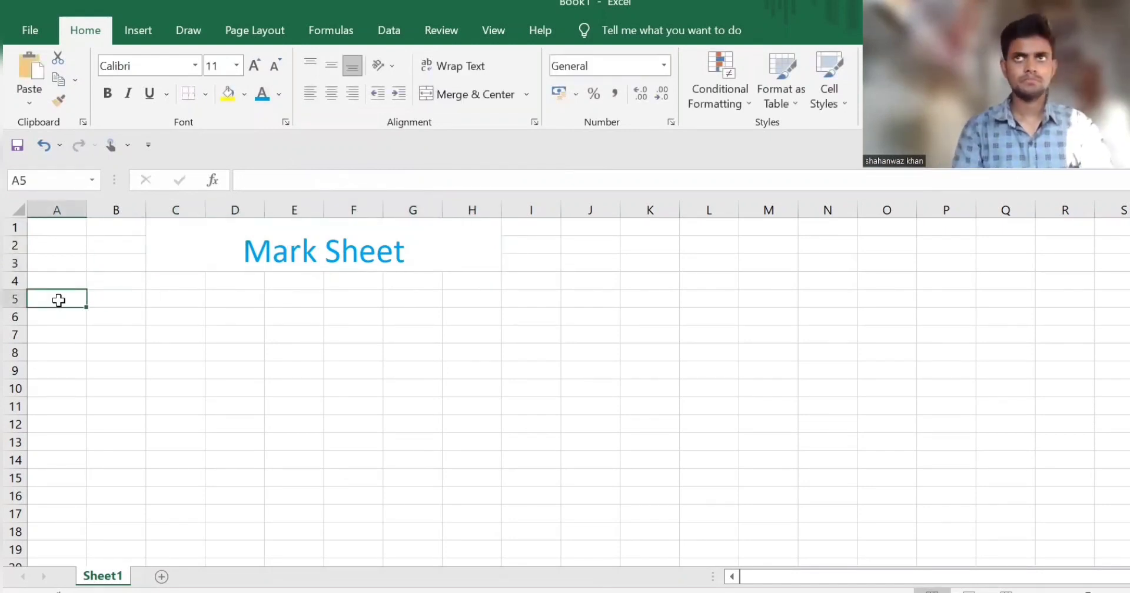
{"action": "type", "text": "S.no"}
{"action": "key", "text": "BackSpace"}
{"action": "key", "text": "BackSpace"}
{"action": "type", "text": "No"}
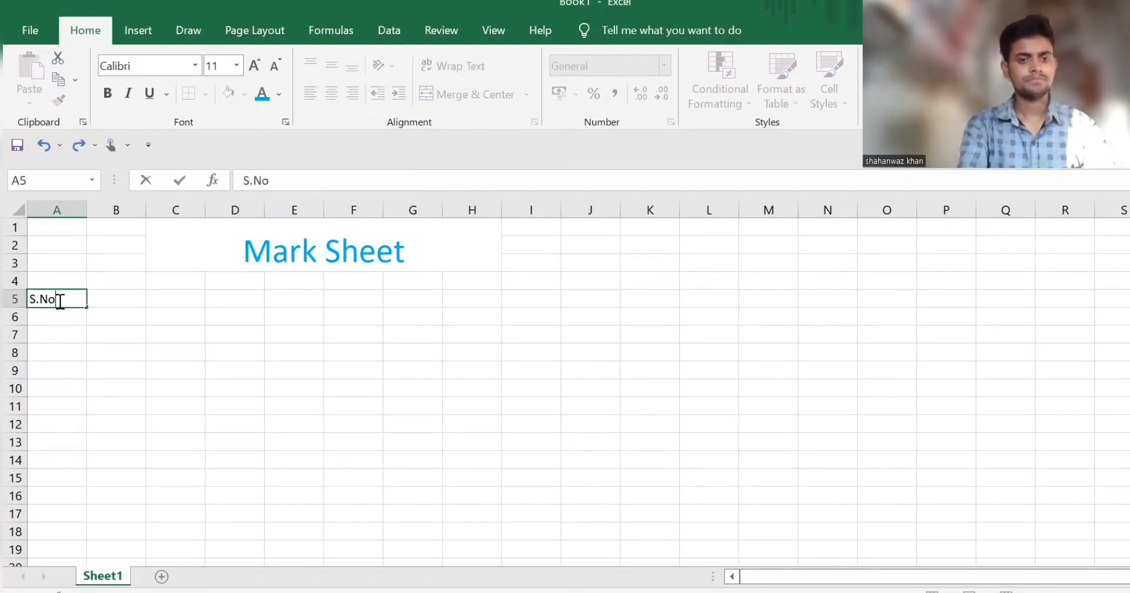
{"action": "key", "text": "Tab"}
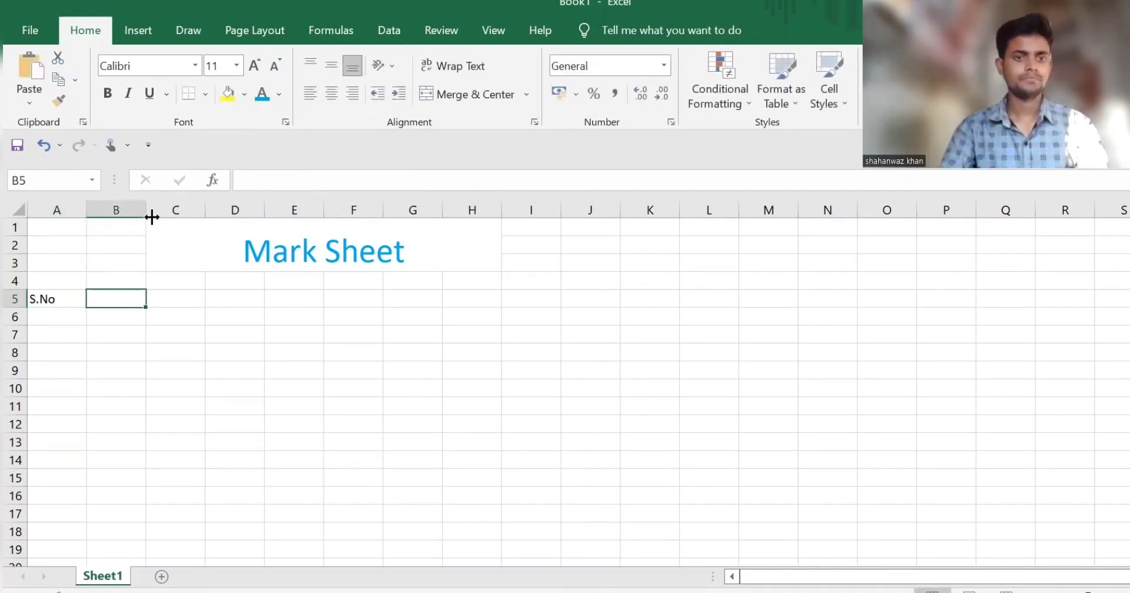
Step: Widen columns B through F to make room for the mark sheet entries
{"action": "left_click_drag", "start_coordinate": [143, 214], "coordinate": [206, 212]}
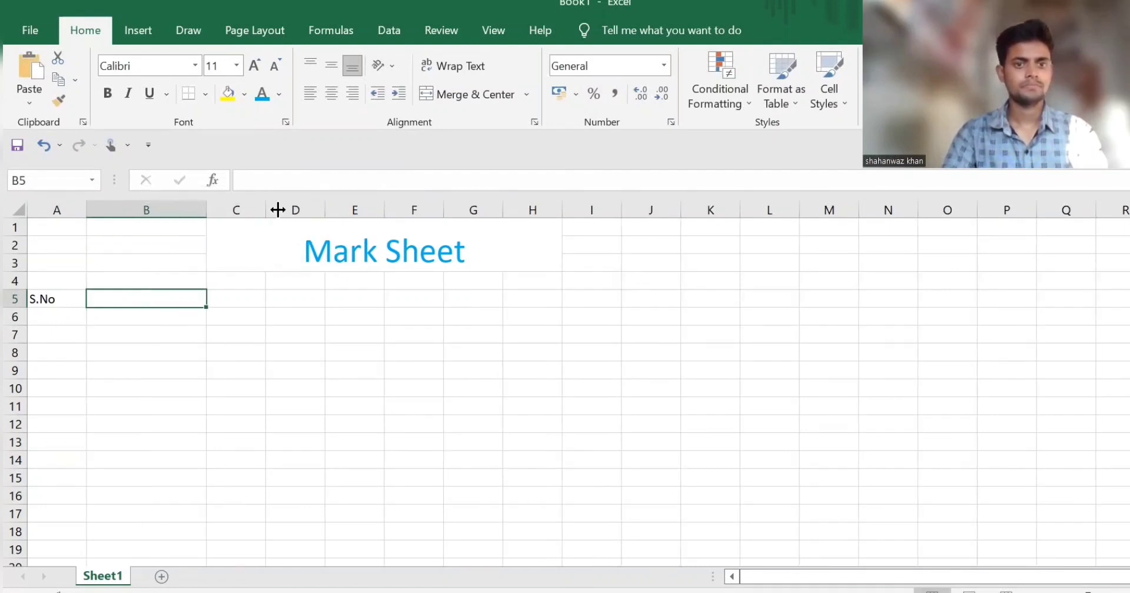
{"action": "left_click_drag", "start_coordinate": [277, 210], "coordinate": [281, 209]}
{"action": "left_click_drag", "start_coordinate": [369, 195], "coordinate": [539, 203]}
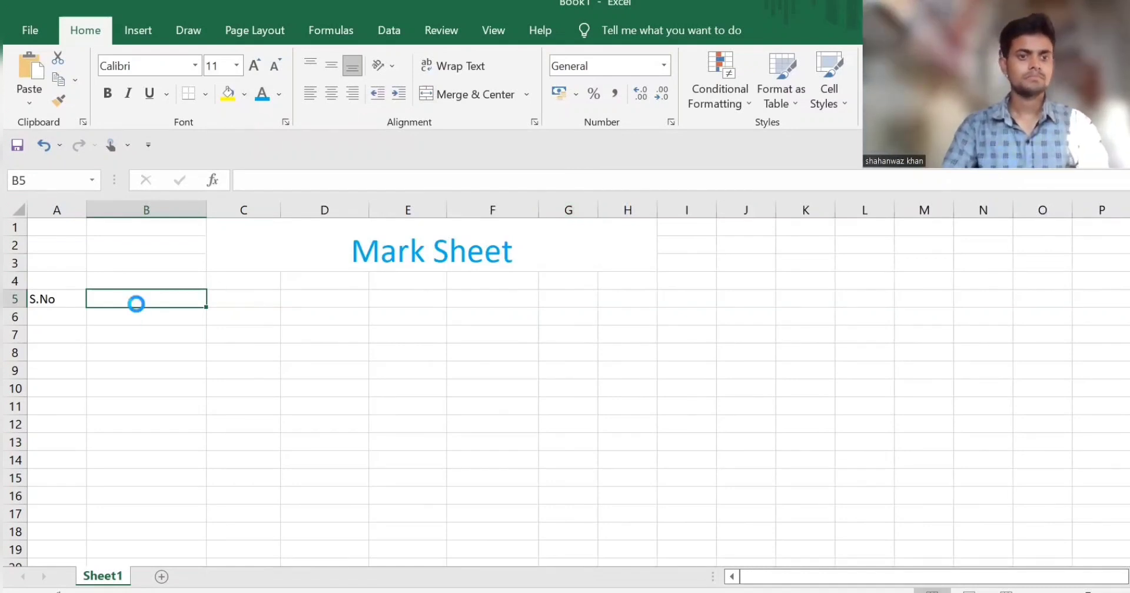
Step: Enter the headings "Name" in B5 and "Math" in C5
{"action": "scroll", "coordinate": [137, 304], "scroll_direction": "up", "scroll_amount": 6, "text": "ctrl"}
{"action": "type", "text": "N"}
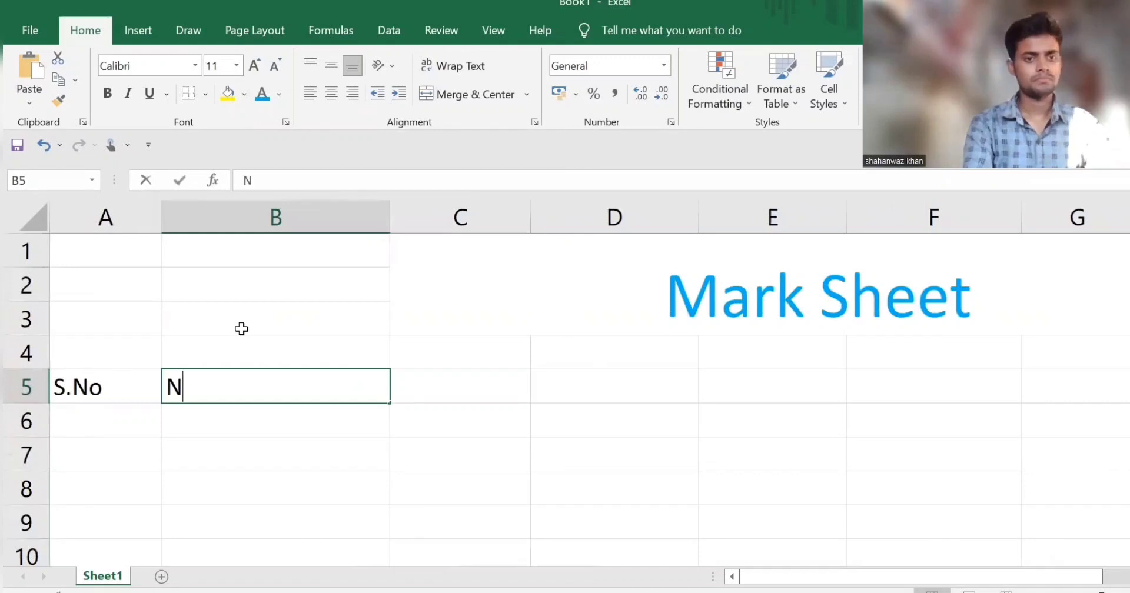
{"action": "type", "text": "ame"}
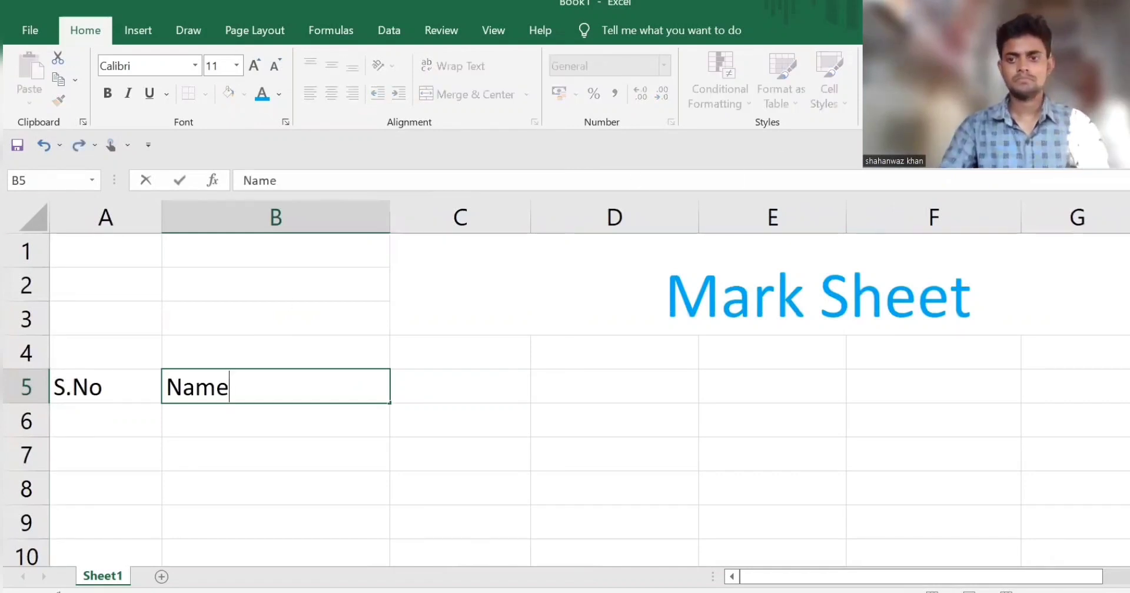
{"action": "key", "text": "Tab"}
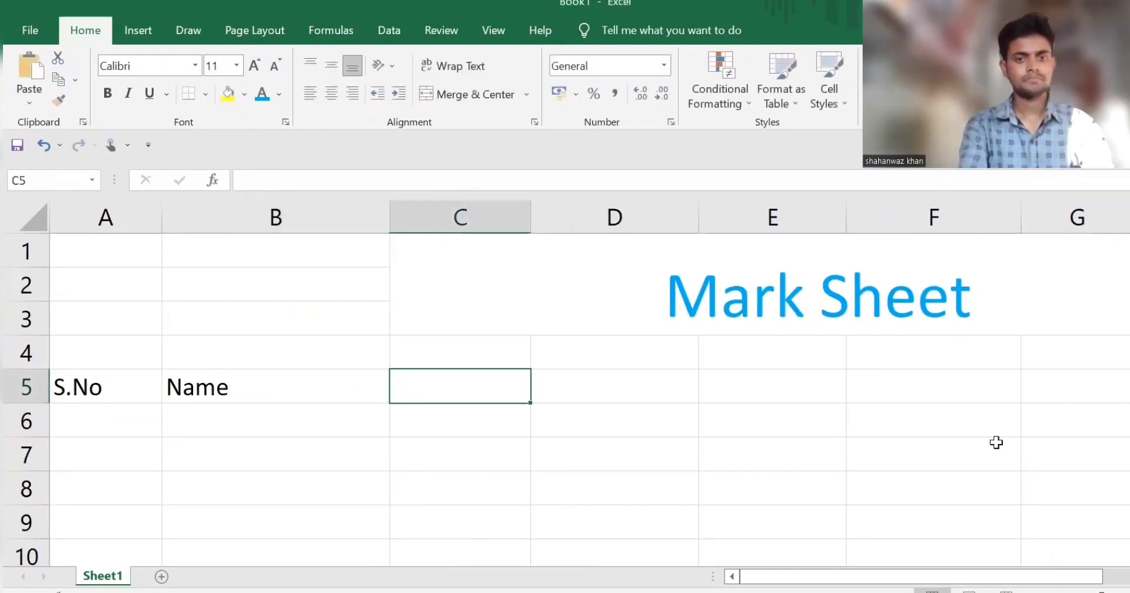
{"action": "type", "text": "mA"}
{"action": "key", "text": "BackSpace"}
{"action": "key", "text": "BackSpace"}
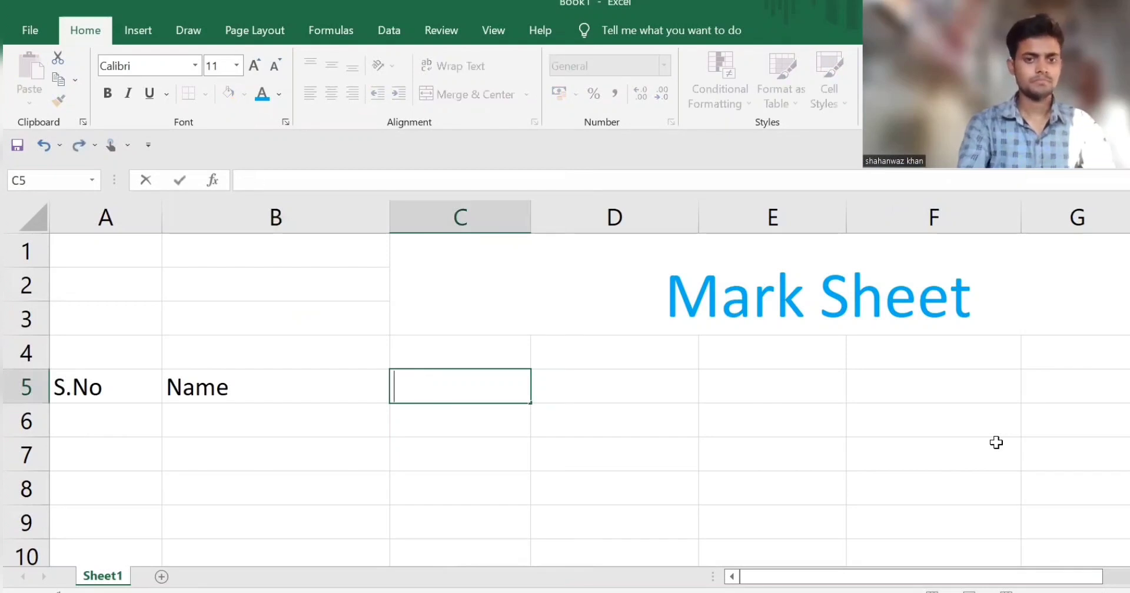
{"action": "type", "text": "Math"}
{"action": "key", "text": "Tab"}
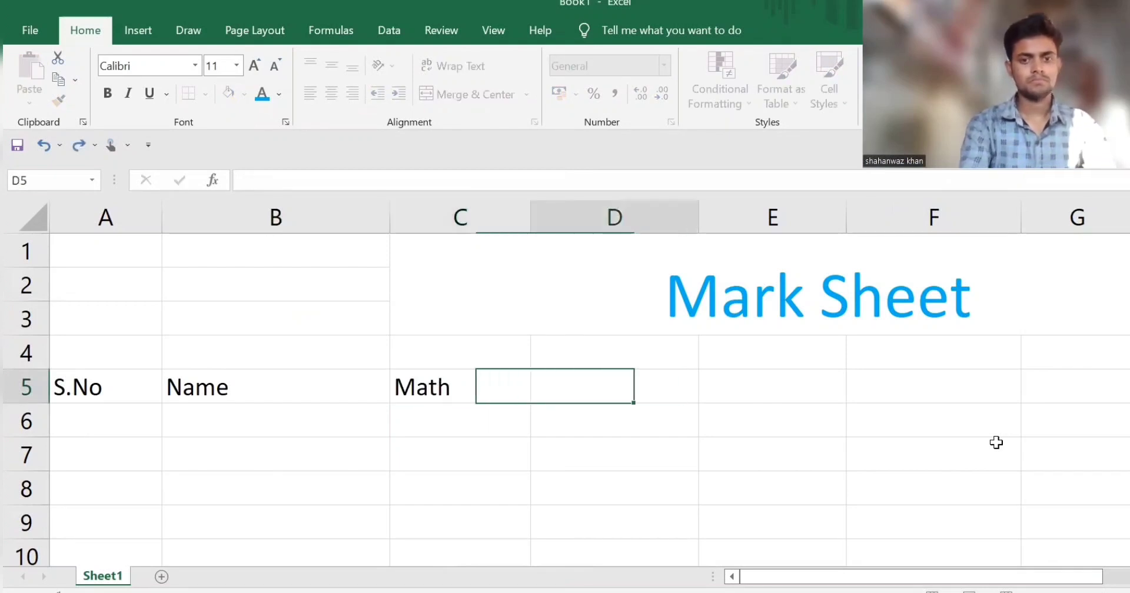
Step: Enter the subject heading "Computer" in cell D5
{"action": "type", "text": "Computer"}
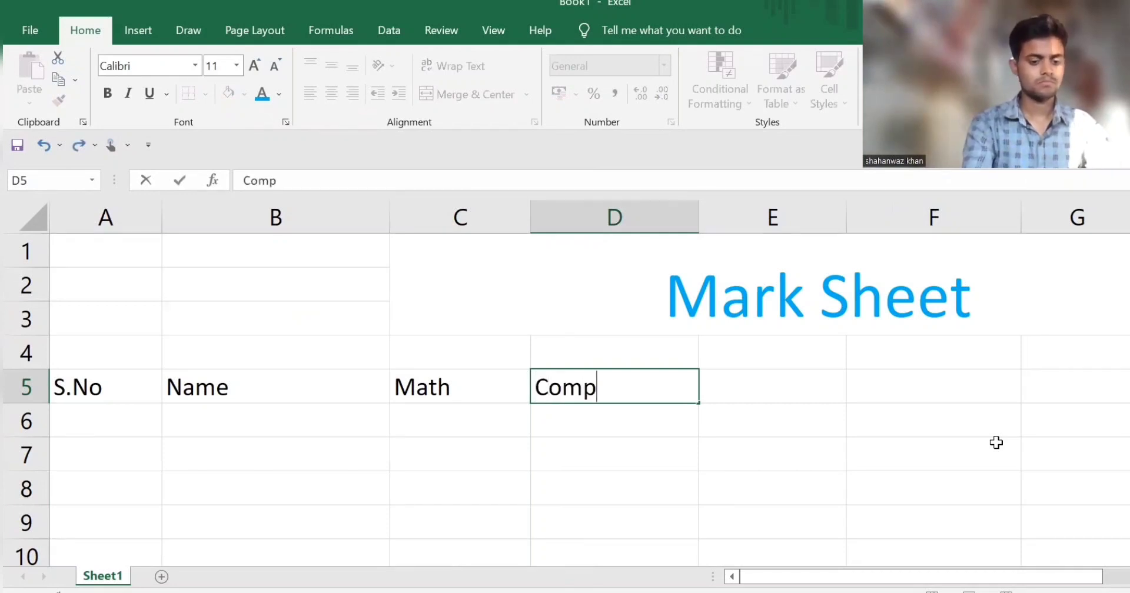
{"action": "key", "text": "ctrl+Return"}
{"action": "key", "text": "Tab"}
Step: Enter the subject heading "English" in cell E5
{"action": "type", "text": "eNGLIS"}
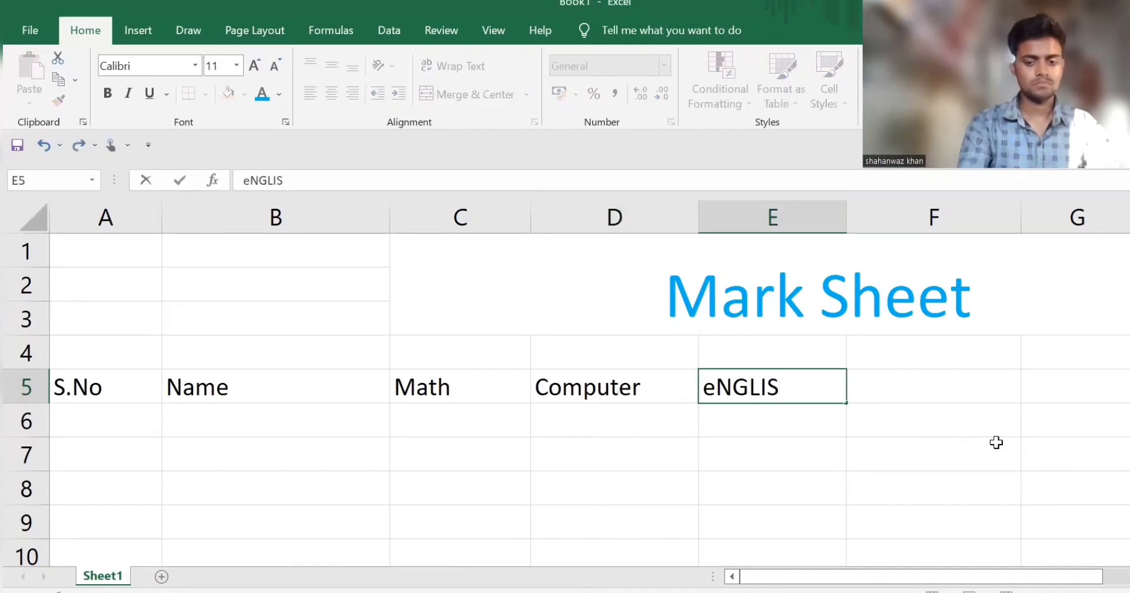
{"action": "key", "text": "BackSpace"}
{"action": "key", "text": "BackSpace"}
{"action": "key", "text": "BackSpace"}
{"action": "key", "text": "BackSpace"}
{"action": "key", "text": "BackSpace"}
{"action": "key", "text": "BackSpace"}
{"action": "type", "text": "English"}
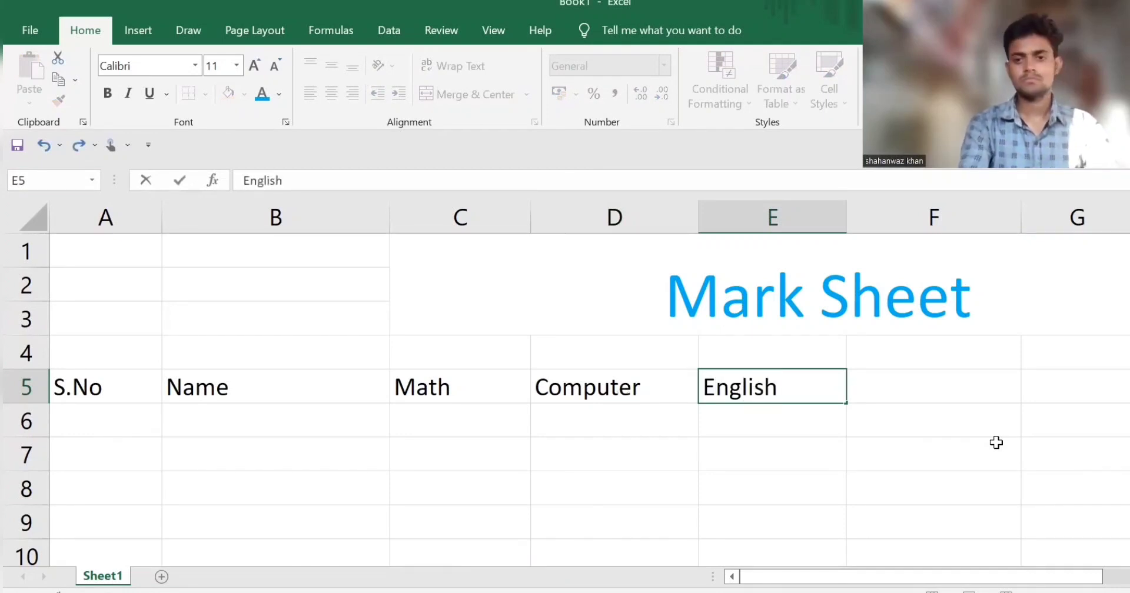
{"action": "key", "text": "Tab"}
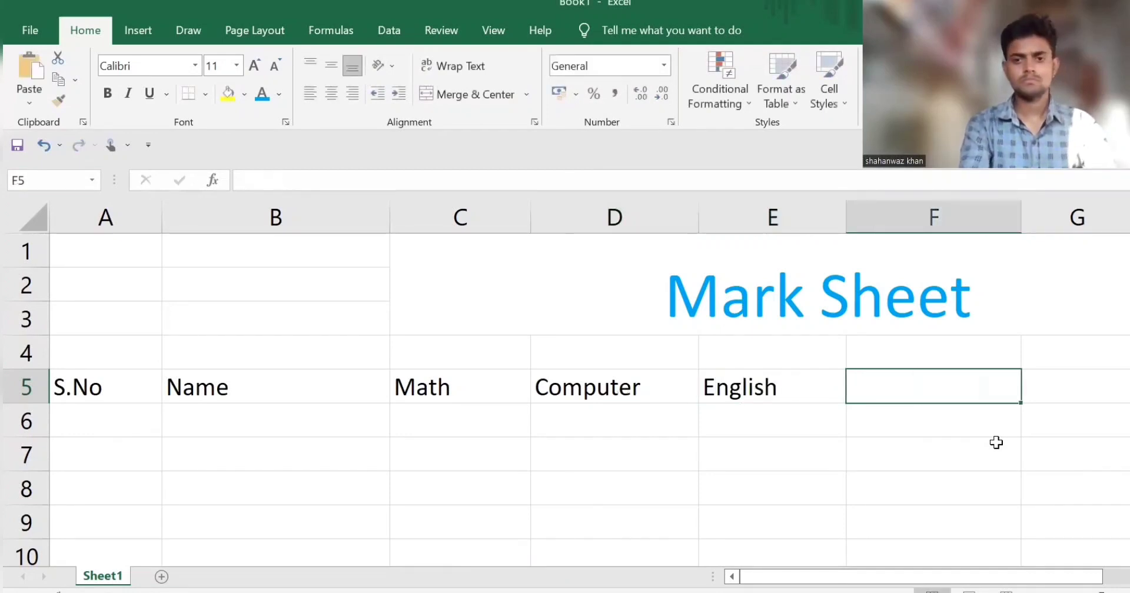
Step: Enter the subject headings "Hindi" in F5 and "Science" in G5
{"action": "type", "text": "HIndi"}
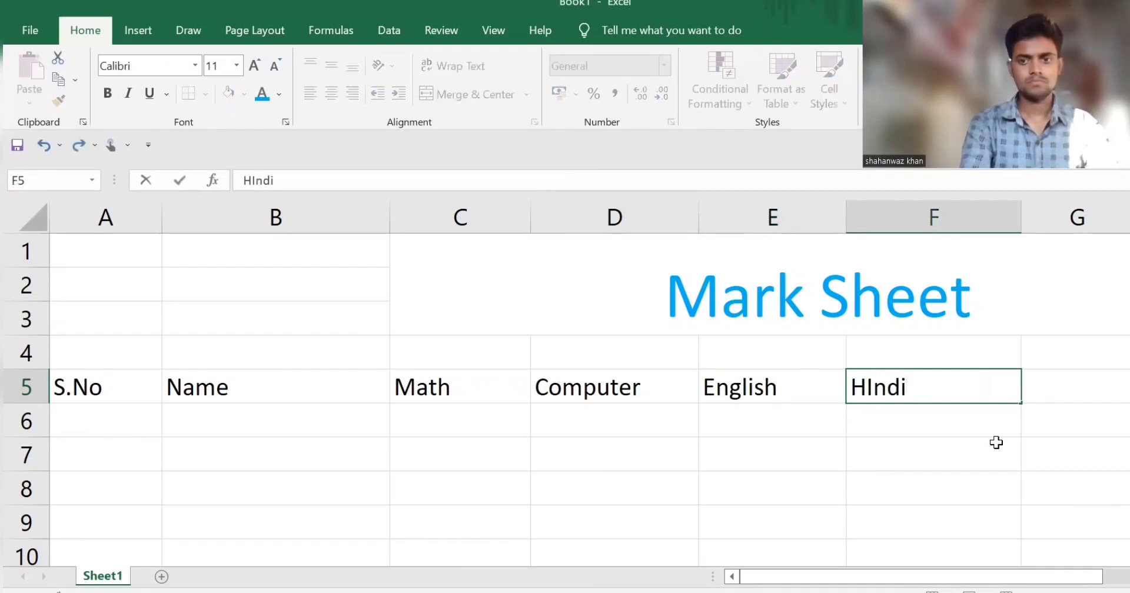
{"action": "key", "text": "Left"}
{"action": "key", "text": "Left"}
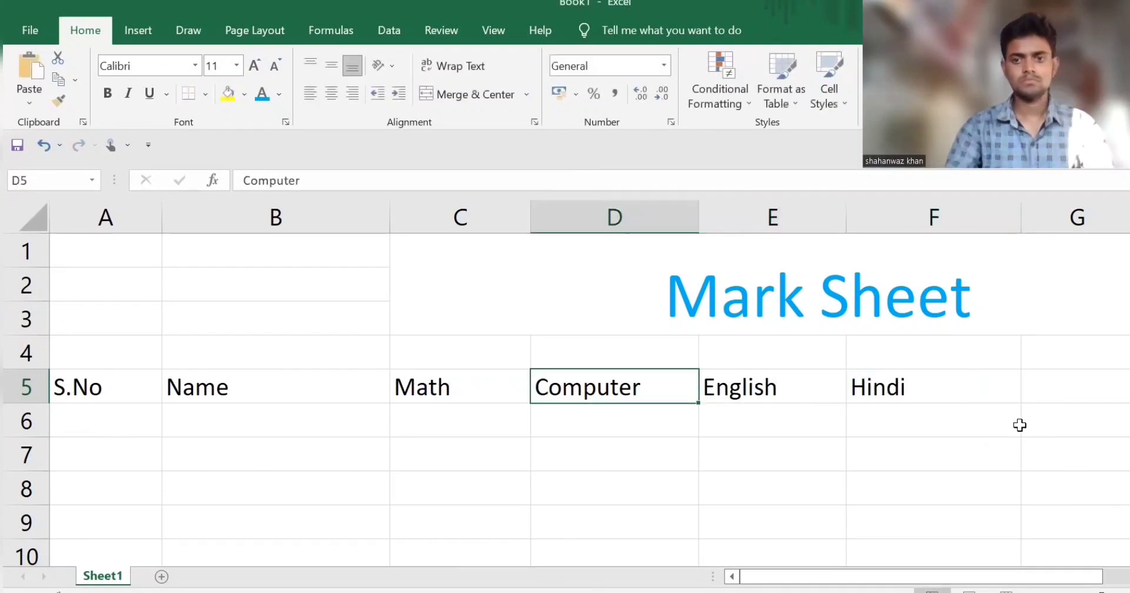
{"action": "left_click", "coordinate": [972, 393]}
{"action": "key", "text": "Right"}
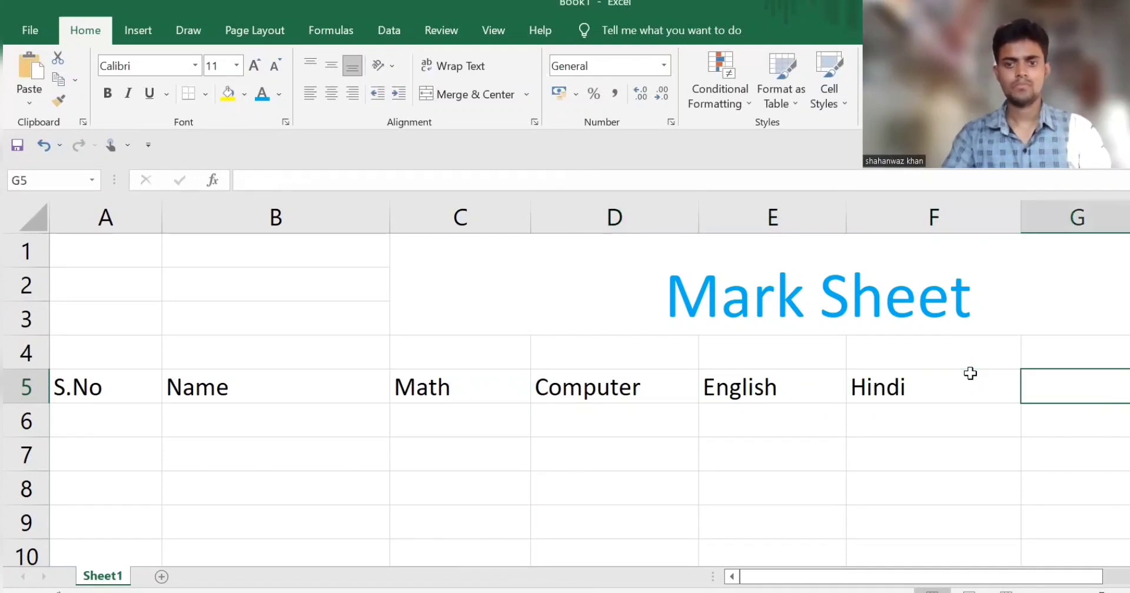
{"action": "type", "text": "Science"}
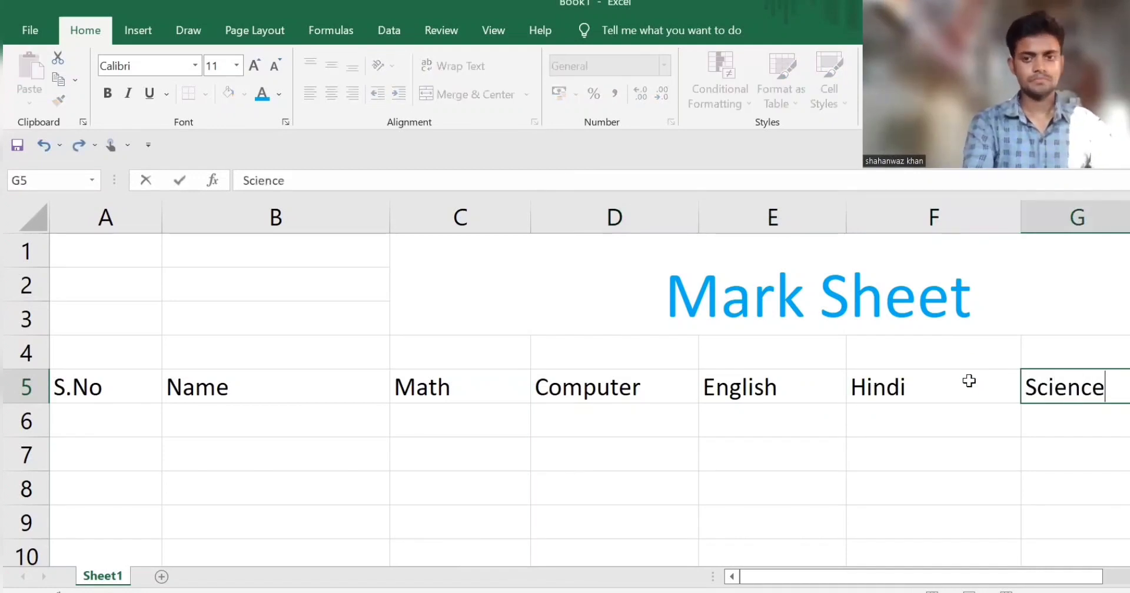
Step: Enter the serial numbers 1 in A6 and 2 in A7 to start the S.No series
{"action": "left_click", "coordinate": [107, 422]}
{"action": "type", "text": "1"}
{"action": "key", "text": "Return"}
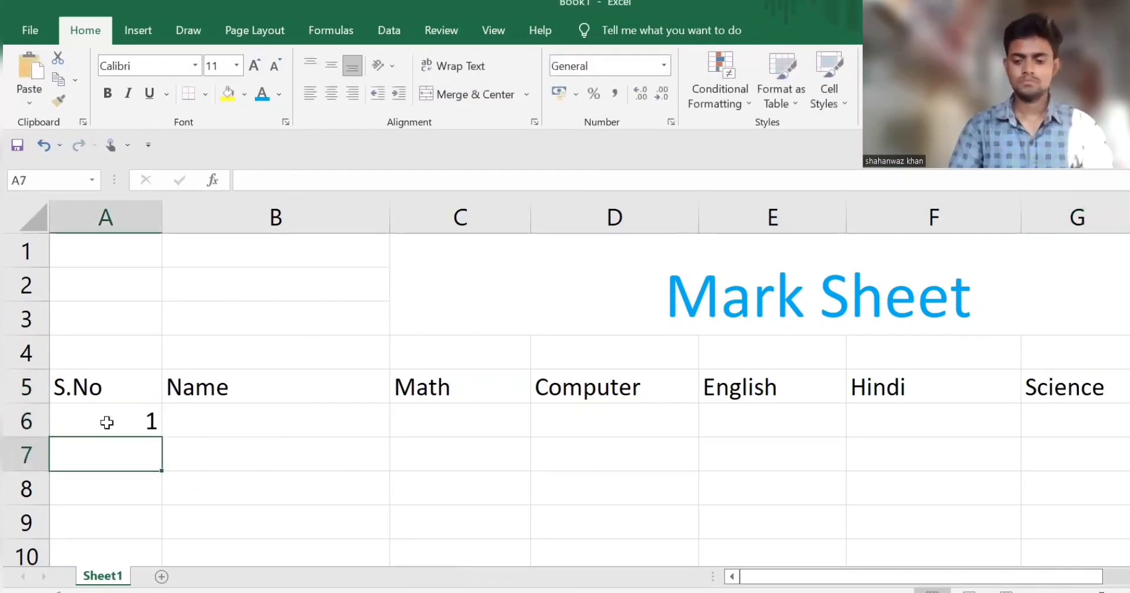
{"action": "type", "text": "2"}
{"action": "key", "text": "Return"}
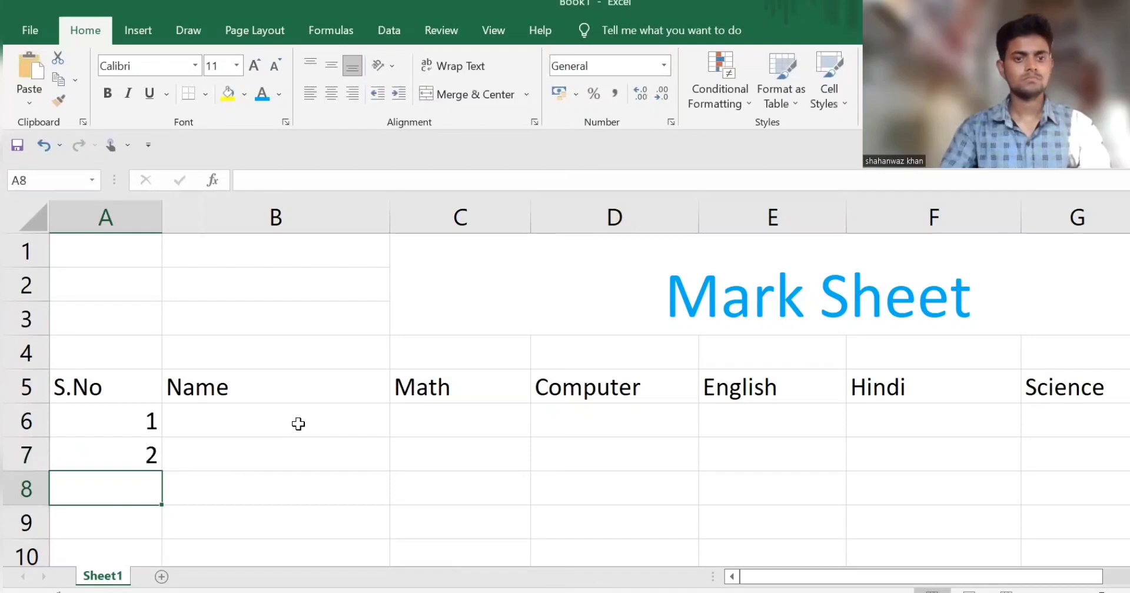
Step: Extend the serial number series from A6:A7 down to A14, ending at 9
{"action": "scroll", "coordinate": [299, 423], "scroll_direction": "down", "scroll_amount": 5}
{"action": "key", "text": "alt"}
{"action": "scroll", "coordinate": [305, 399], "scroll_direction": "up", "scroll_amount": 5}
{"action": "scroll", "coordinate": [305, 399], "scroll_direction": "down", "scroll_amount": 1}
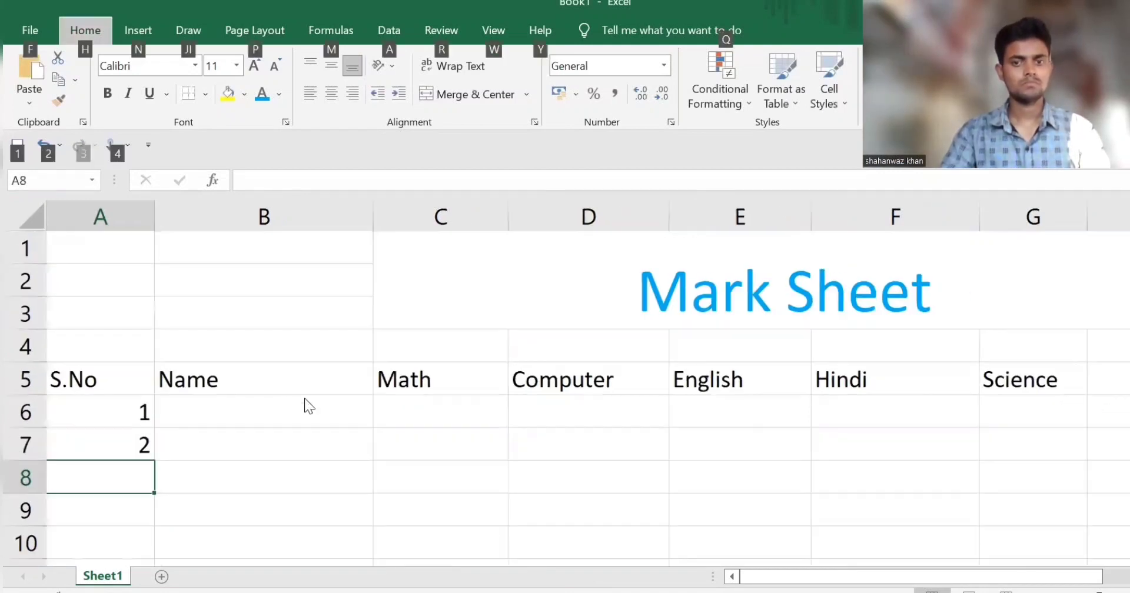
{"action": "scroll", "coordinate": [306, 406], "scroll_direction": "down", "scroll_amount": 2}
{"action": "left_click_drag", "start_coordinate": [101, 374], "coordinate": [108, 422]}
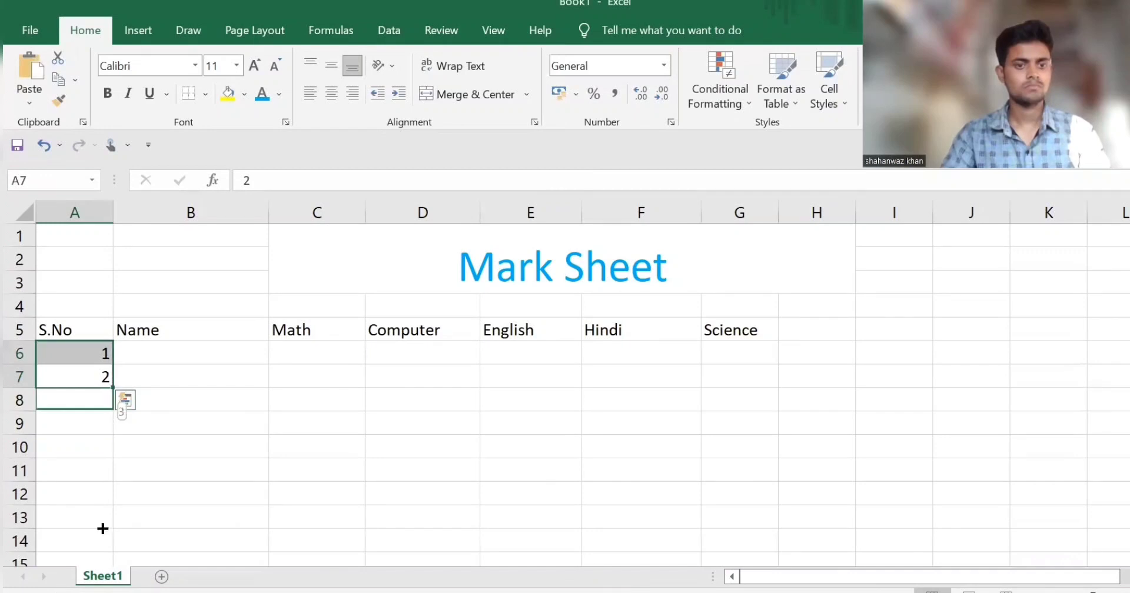
{"action": "left_click_drag", "start_coordinate": [102, 553], "coordinate": [102, 544]}
Step: Enter the first student's full name in cell B6
{"action": "scroll", "coordinate": [247, 378], "scroll_direction": "up", "scroll_amount": 3}
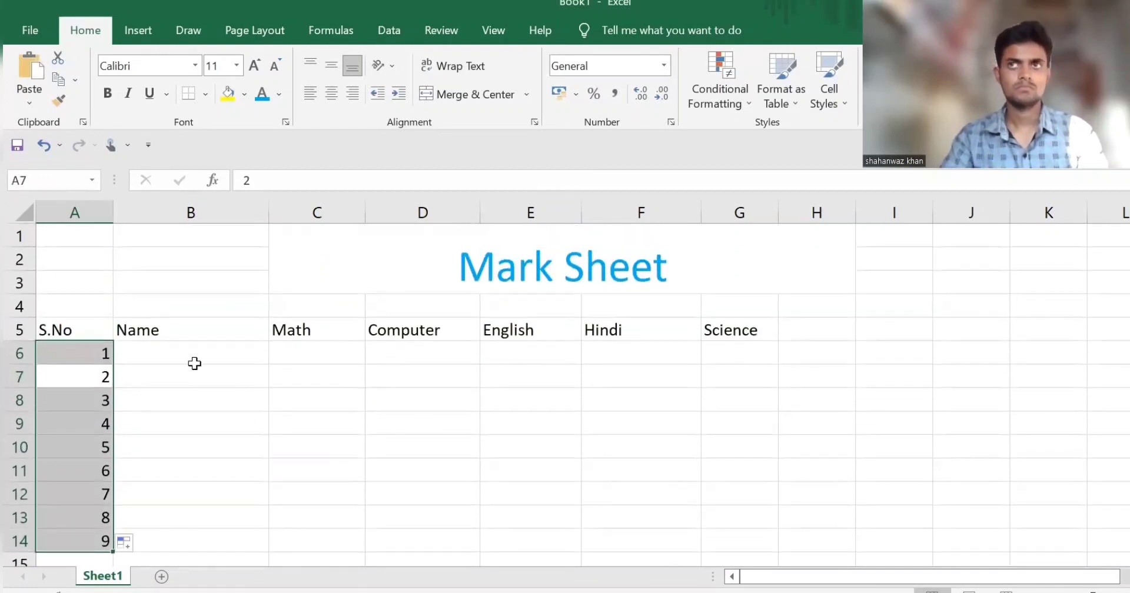
{"action": "scroll", "coordinate": [211, 365], "scroll_direction": "up", "scroll_amount": 2}
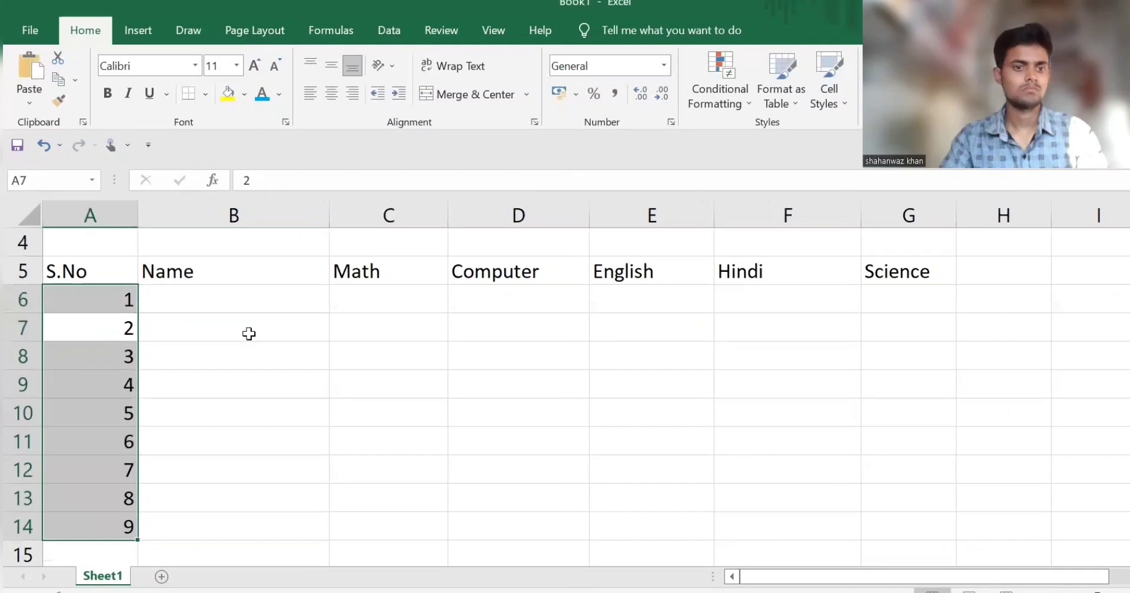
{"action": "left_click", "coordinate": [240, 296]}
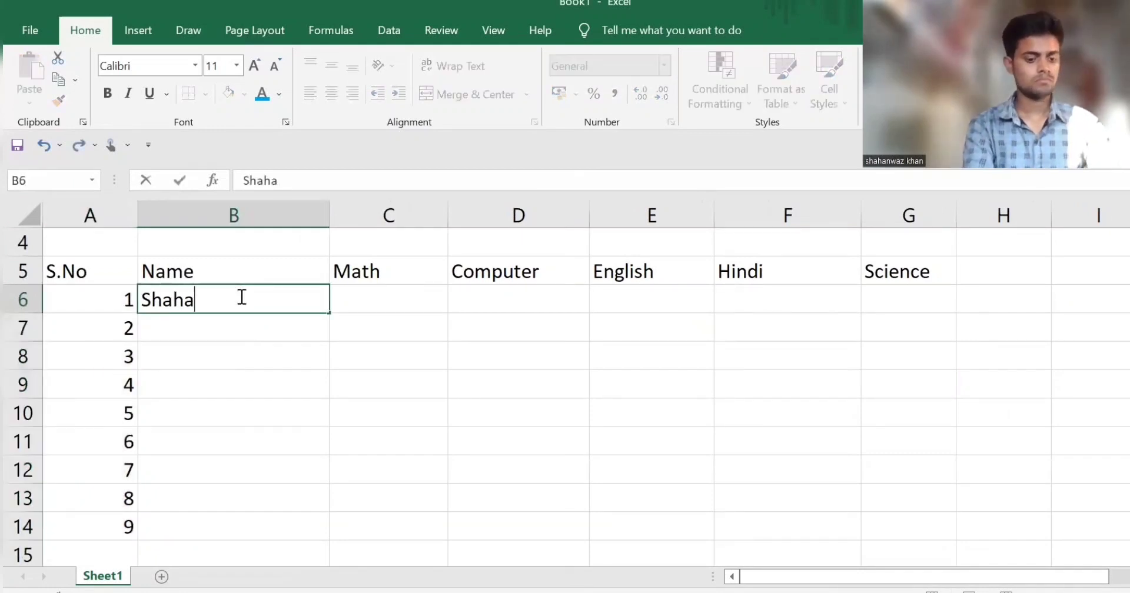
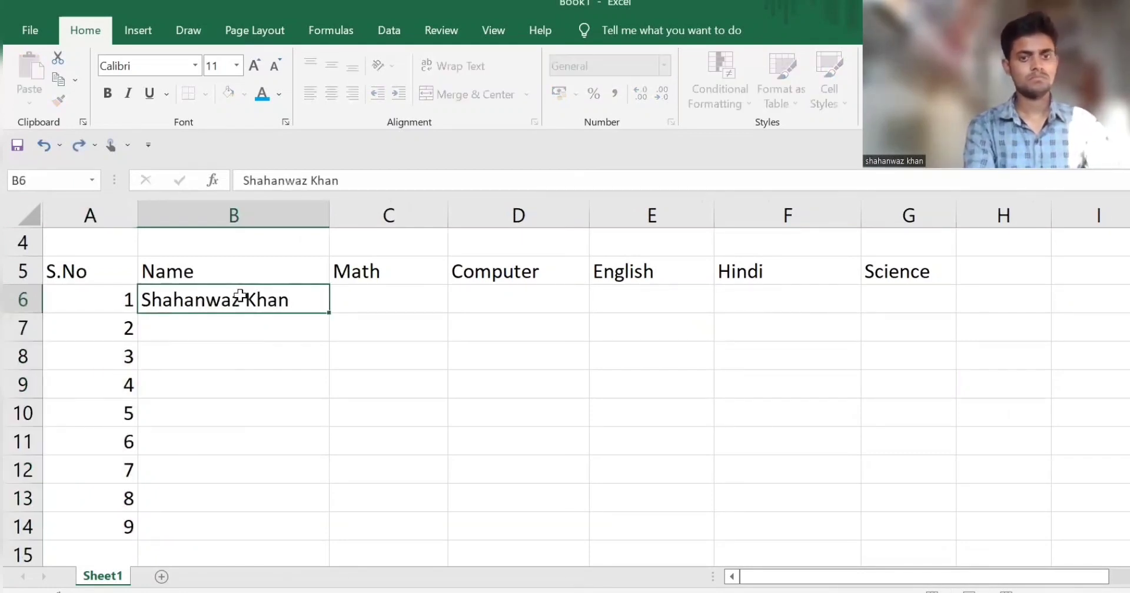
{"action": "key", "text": "Tab"}
Step: Enter the first student's marks in row 6: Math 58, Computer 68 and English 80
{"action": "type", "text": "58"}
{"action": "key", "text": "Tab"}
{"action": "type", "text": "68"}
{"action": "key", "text": "Tab"}
{"action": "type", "text": "65"}
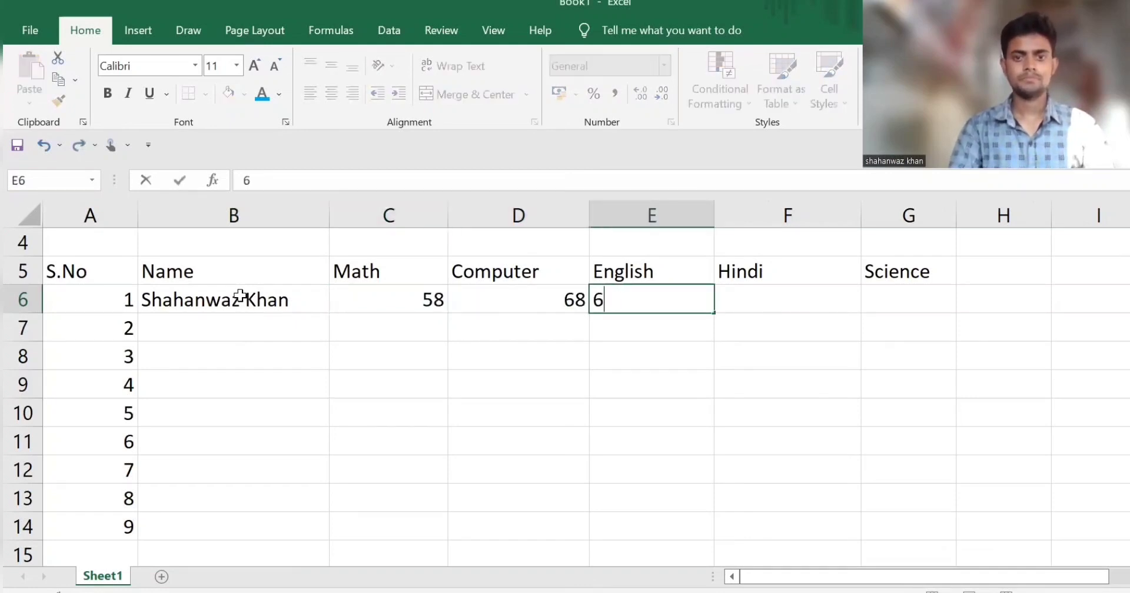
{"action": "key", "text": "BackSpace"}
{"action": "key", "text": "BackSpace"}
{"action": "type", "text": "80"}
{"action": "key", "text": "Tab"}
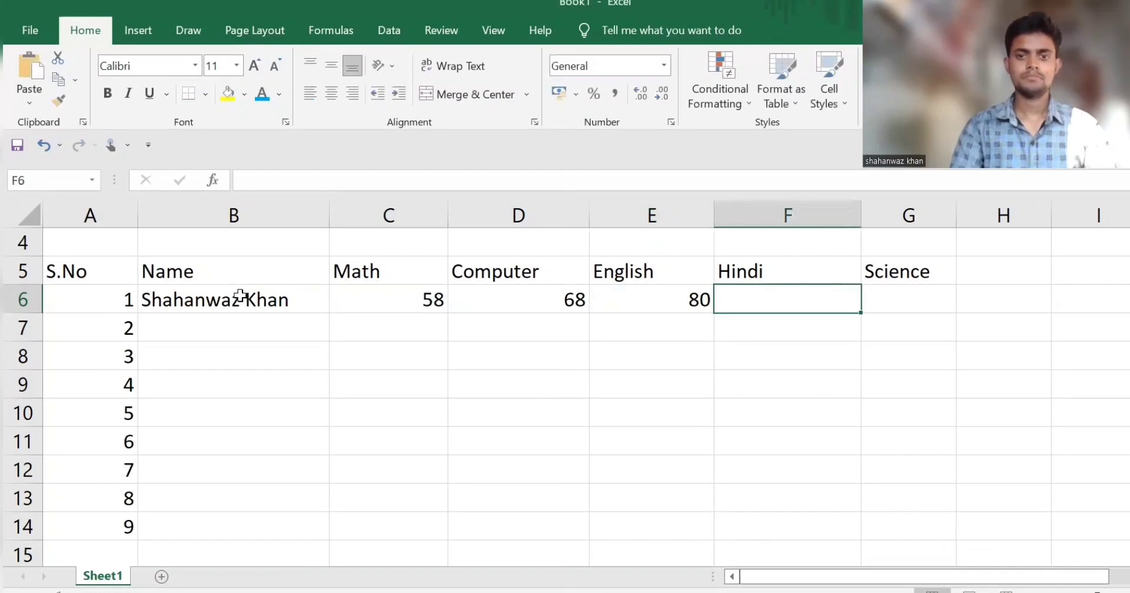
Step: Complete the first student's marks in row 6 with Hindi 82 and Science 68
{"action": "type", "text": "82"}
{"action": "key", "text": "Tab"}
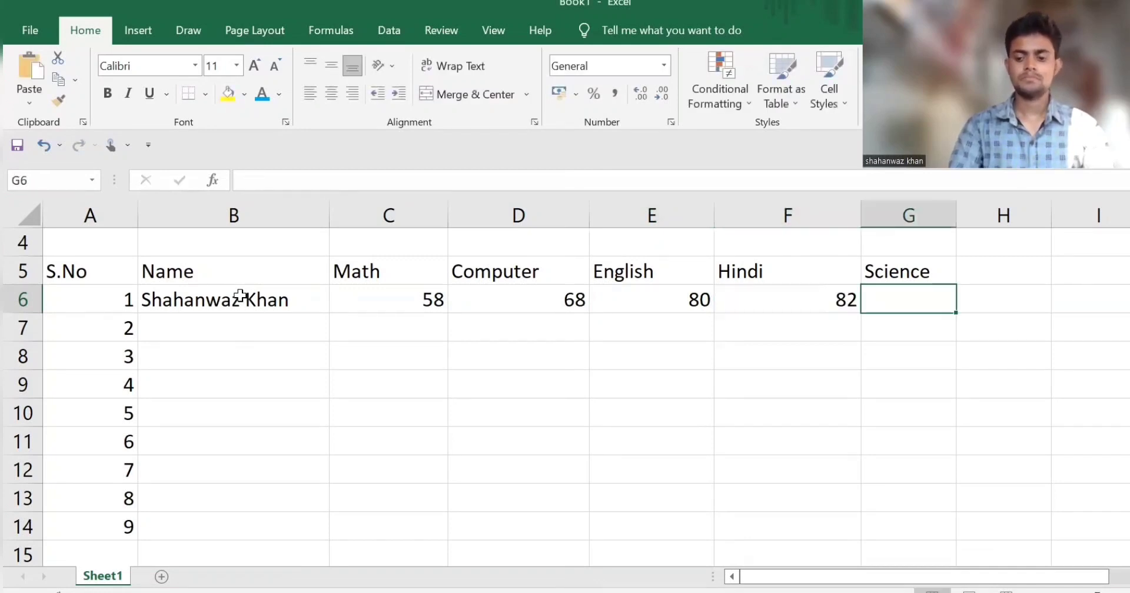
{"action": "type", "text": "68"}
{"action": "key", "text": "Return"}
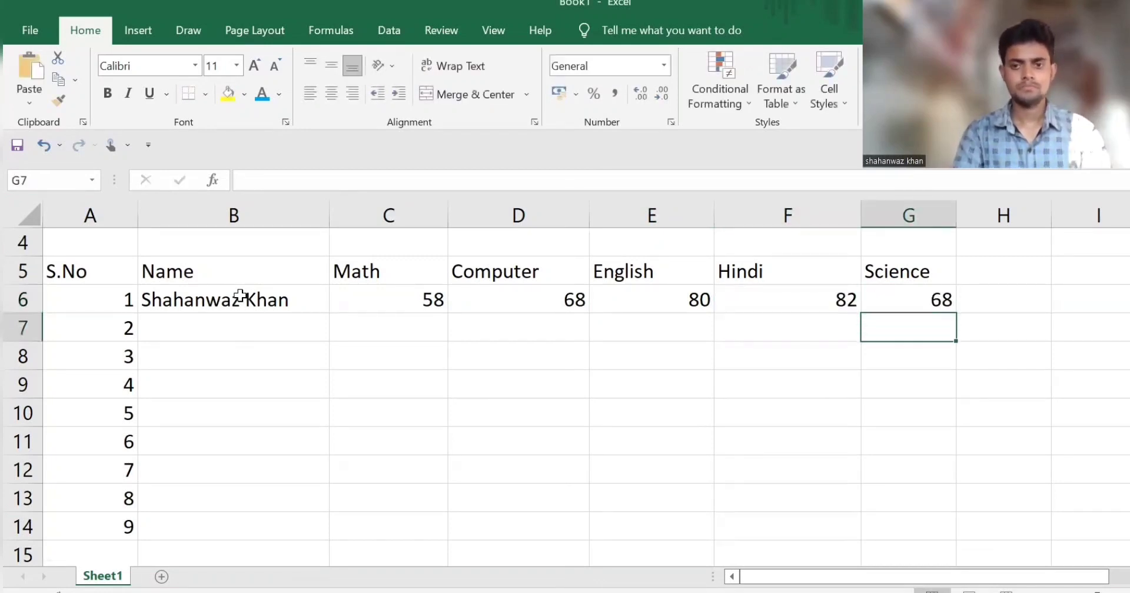
Step: Enter the second student's full name in cell B7
{"action": "left_click", "coordinate": [194, 334]}
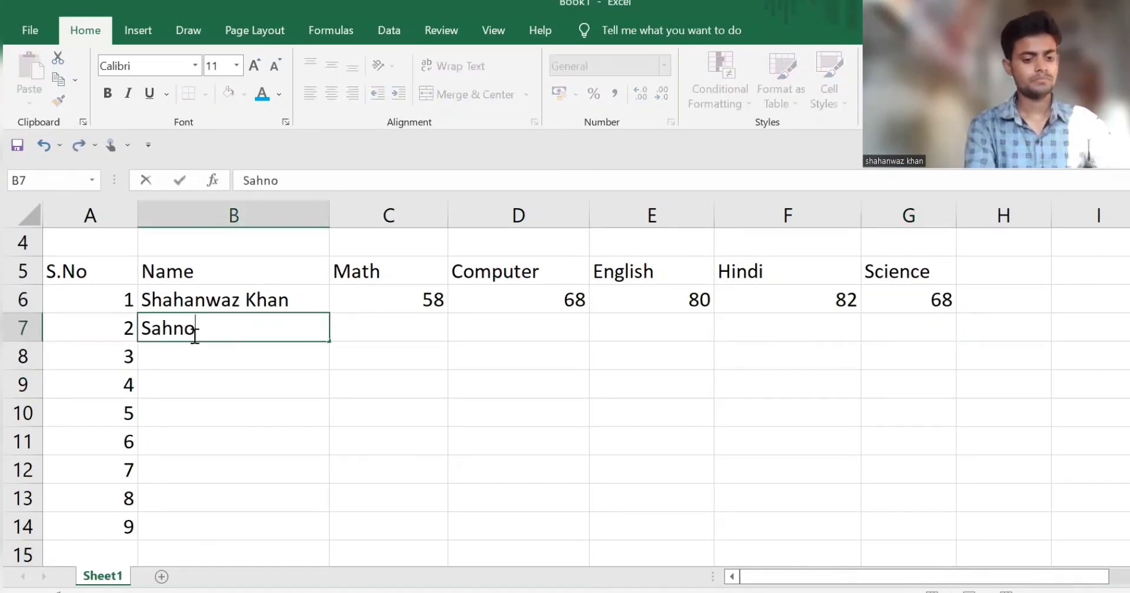
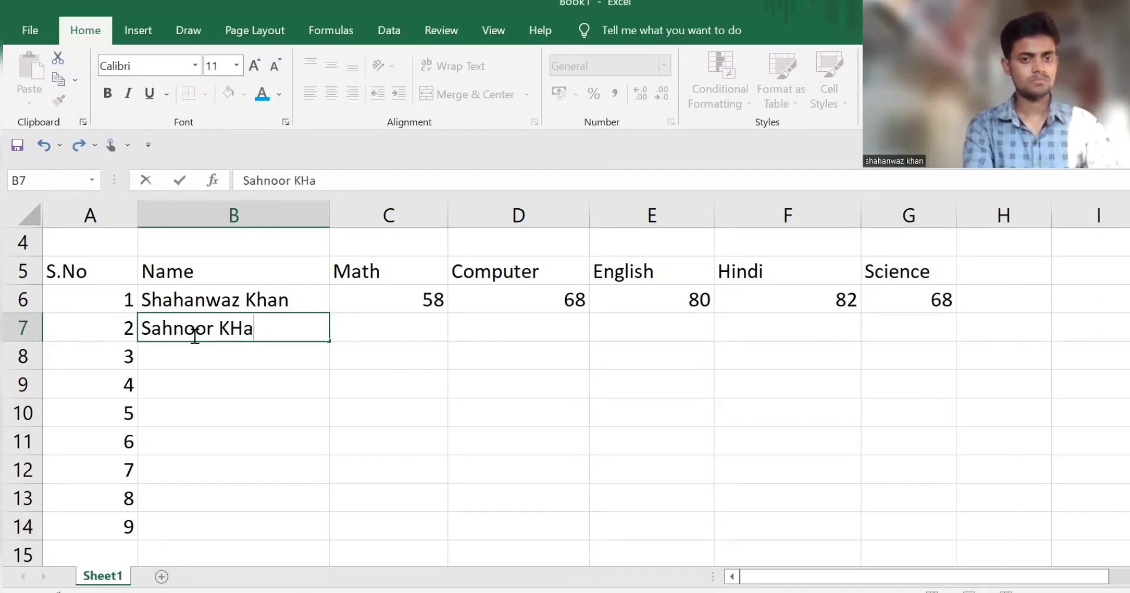
{"action": "type", "text": "Ha"}
{"action": "key", "text": "BackSpace"}
{"action": "key", "text": "BackSpace"}
{"action": "type", "text": "han"}
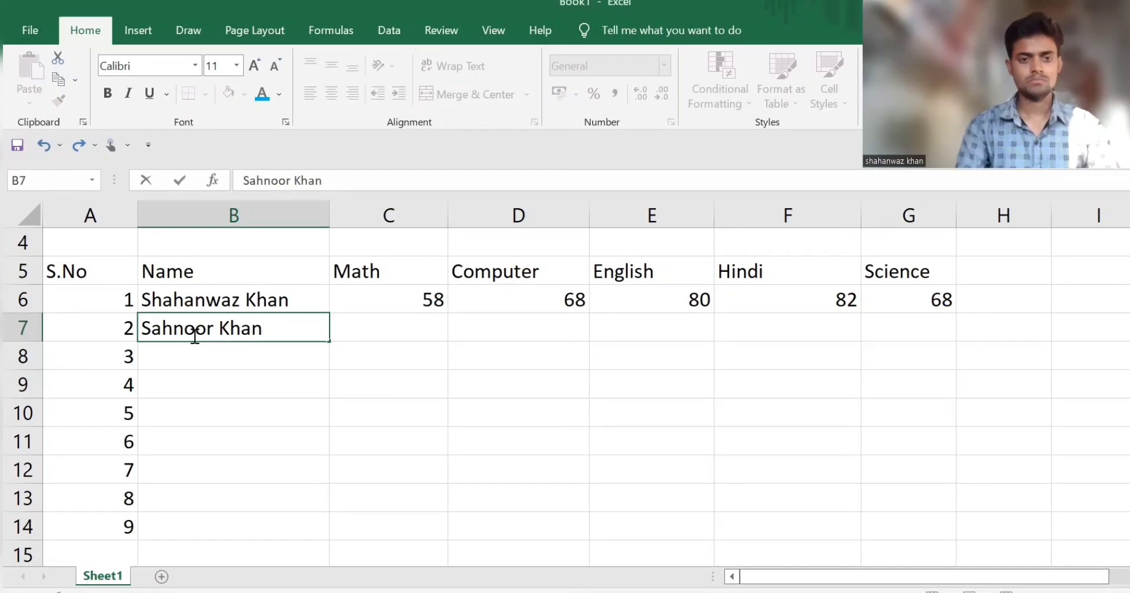
{"action": "key", "text": "Tab"}
{"action": "left_click", "coordinate": [194, 334]}
{"action": "key", "text": "Return"}
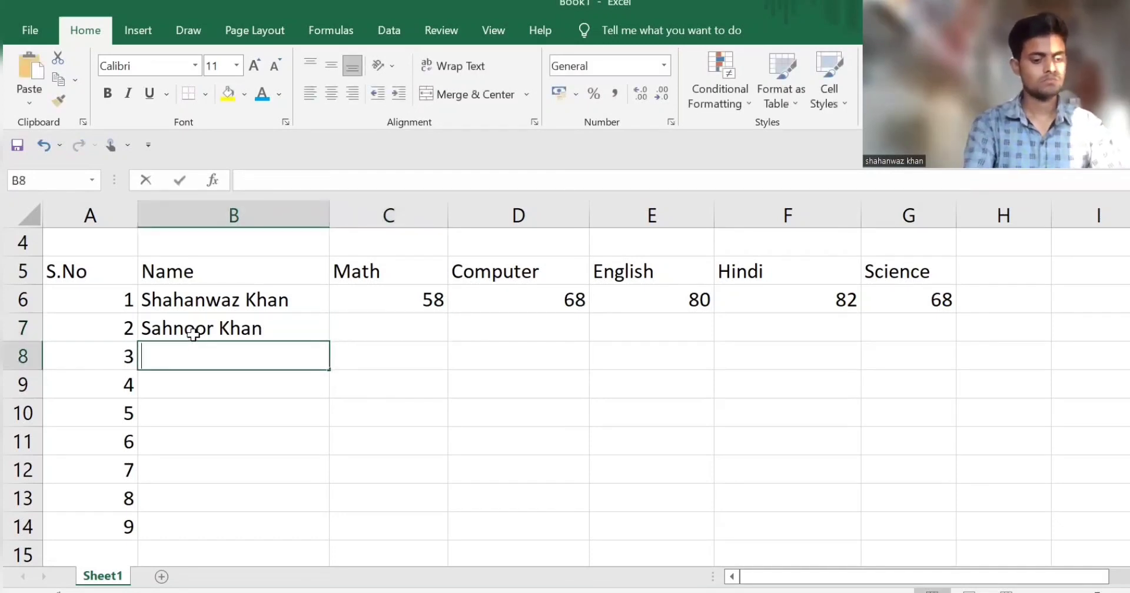
Step: Enter the third student's full name in cell B8
{"action": "type", "text": "Karan"}
{"action": "key", "text": "BackSpace"}
{"action": "key", "text": "BackSpace"}
{"action": "key", "text": "BackSpace"}
{"action": "key", "text": "BackSpace"}
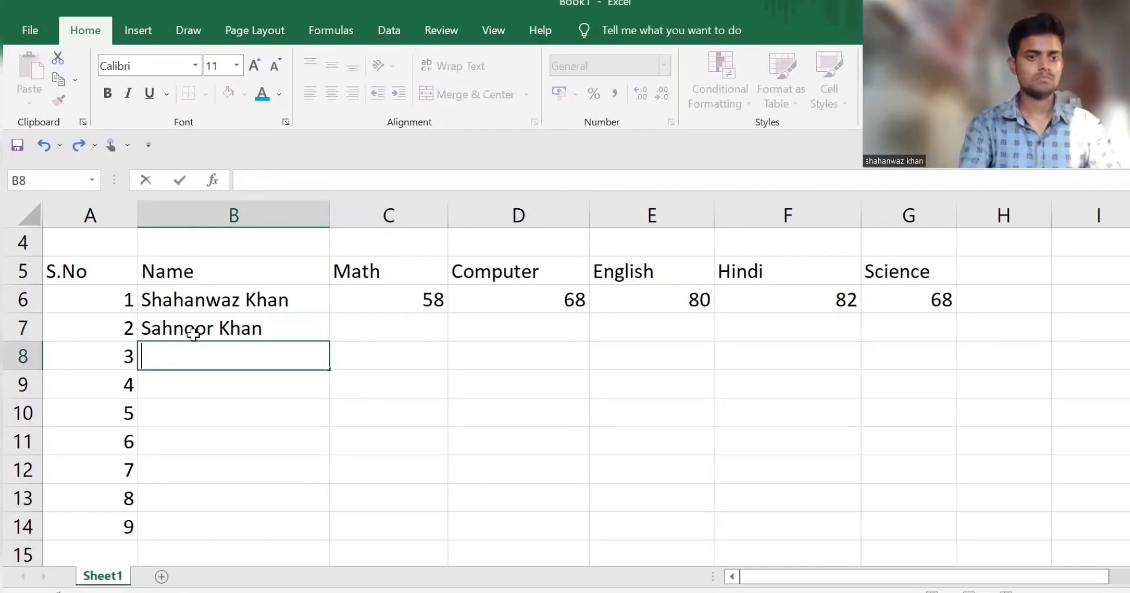
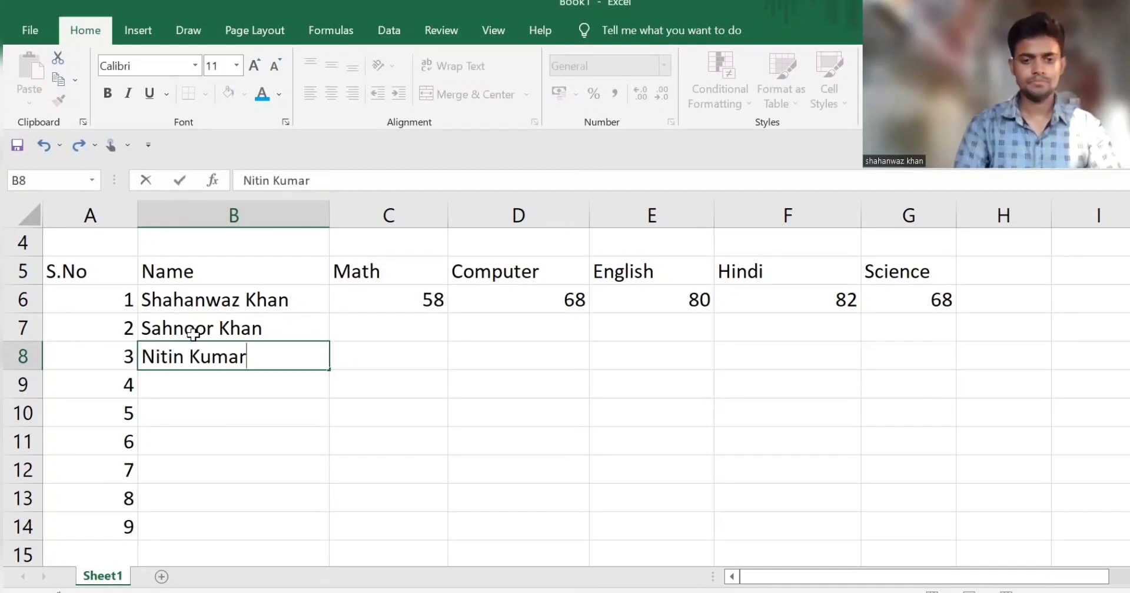
{"action": "key", "text": "Return"}
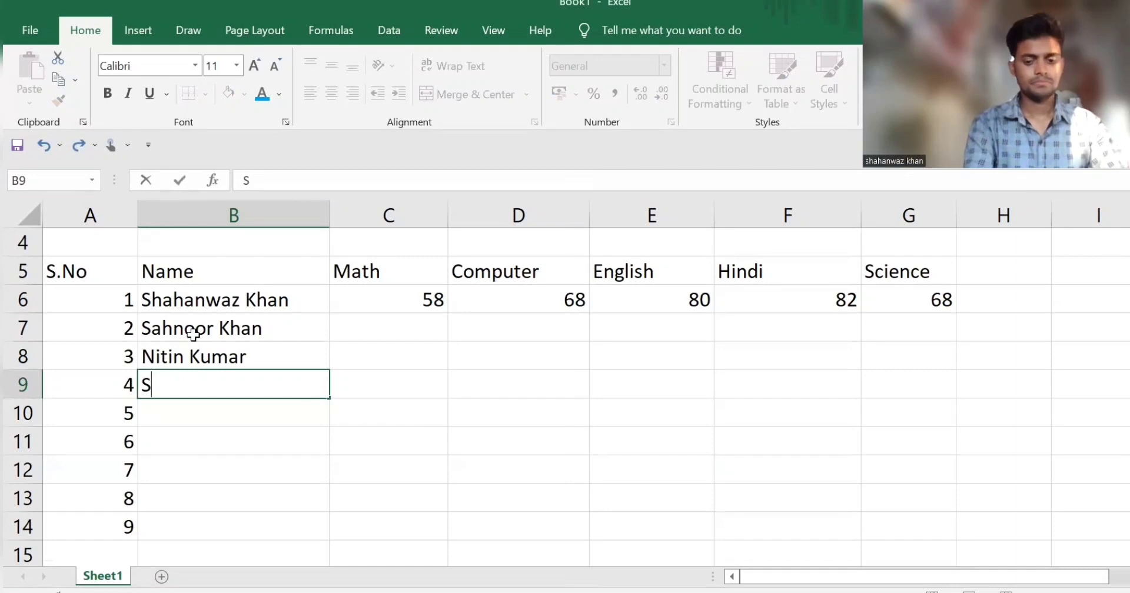
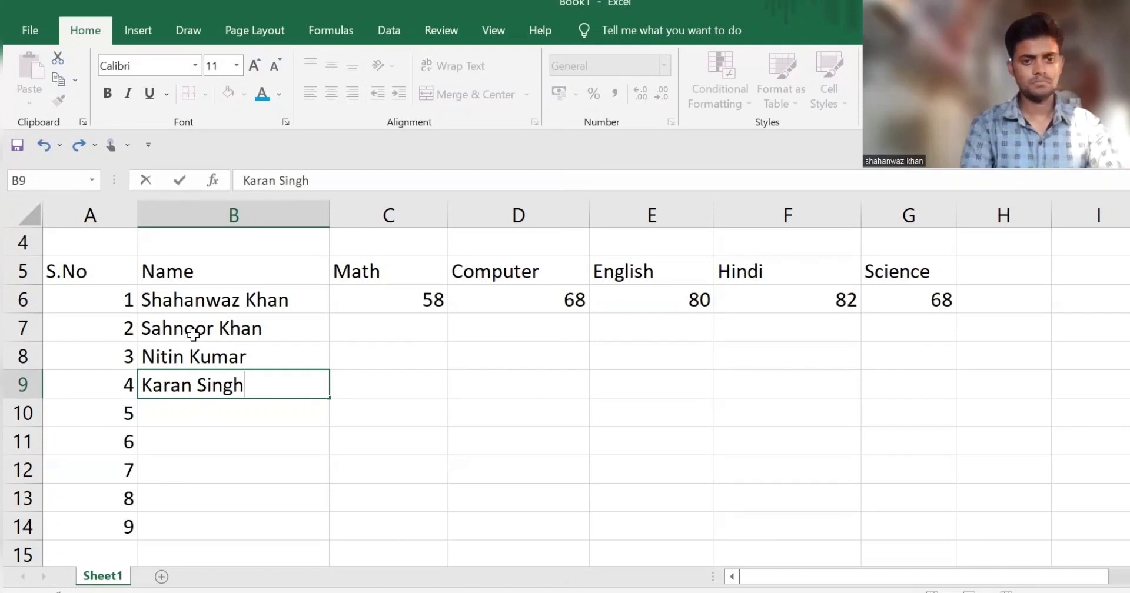
Step: Add the fourth and fifth students' full names in cells B9 and B10
{"action": "key", "text": "Return"}
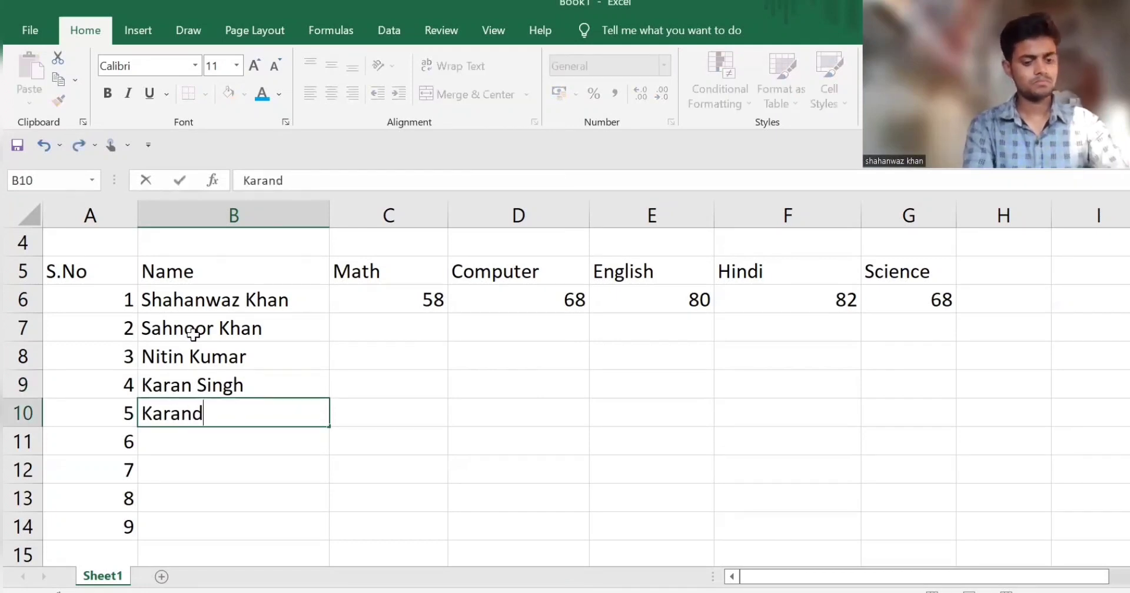
{"action": "key", "text": "Return"}
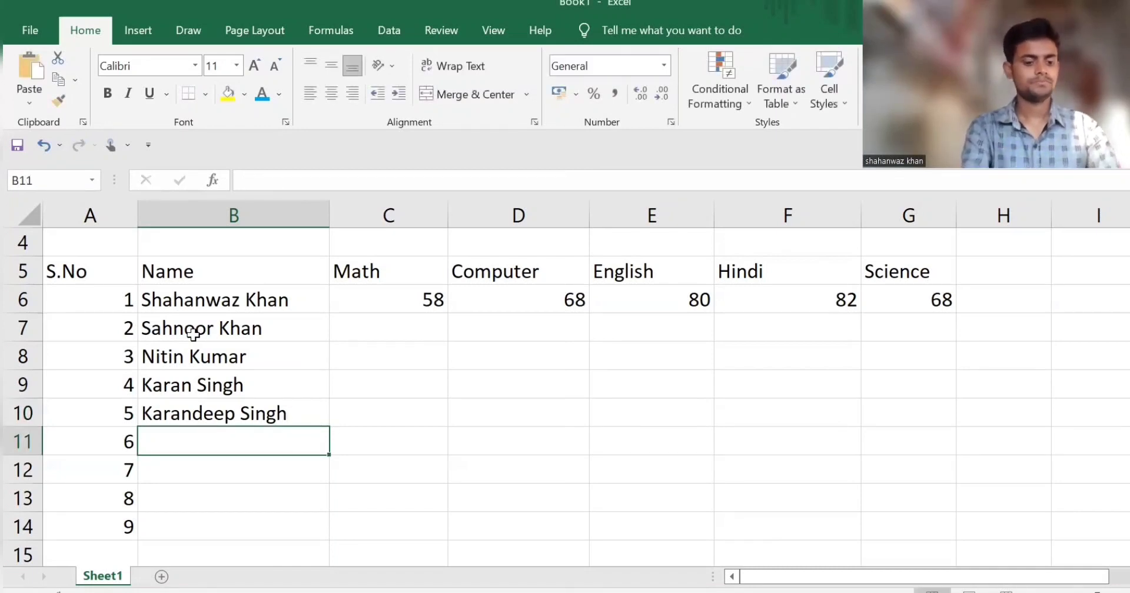
Step: Add the sixth and seventh students' full names in cells B11 and B12
{"action": "key", "text": "Return"}
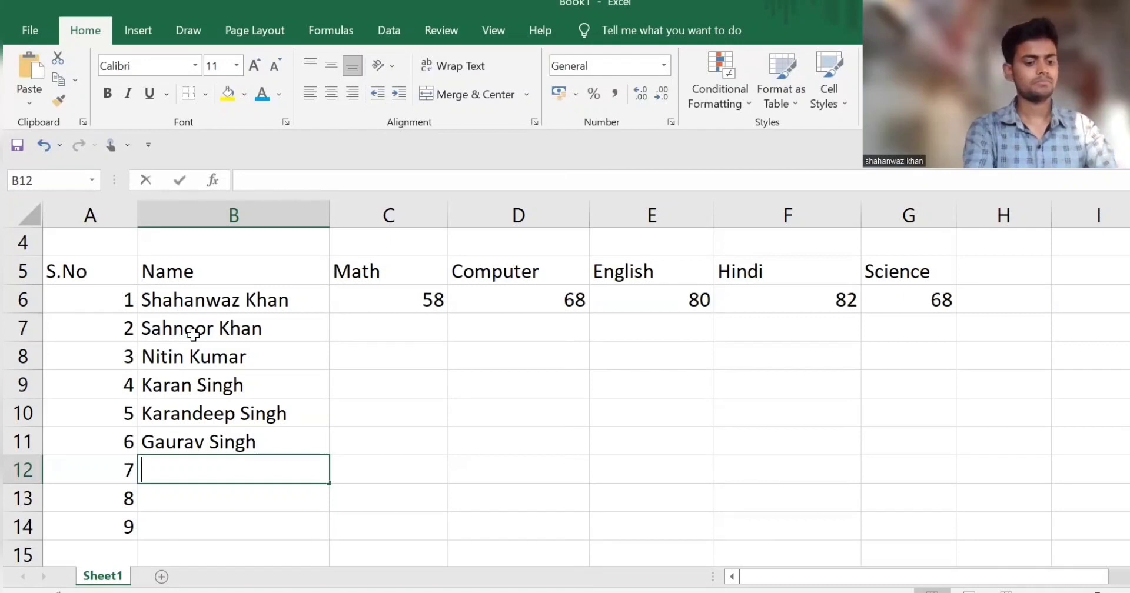
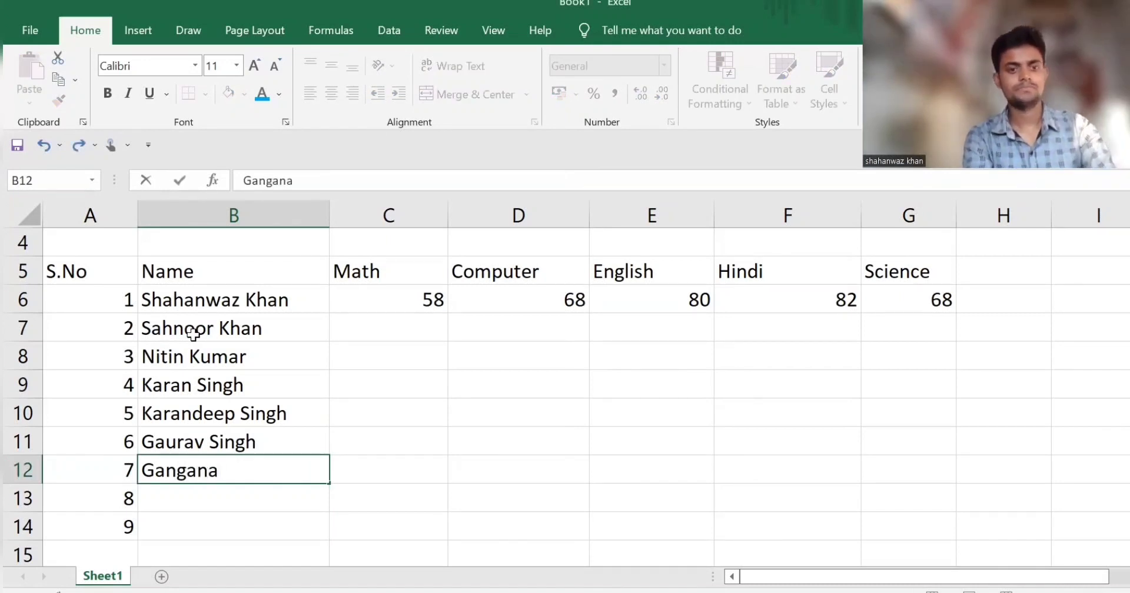
{"action": "key", "text": "Return"}
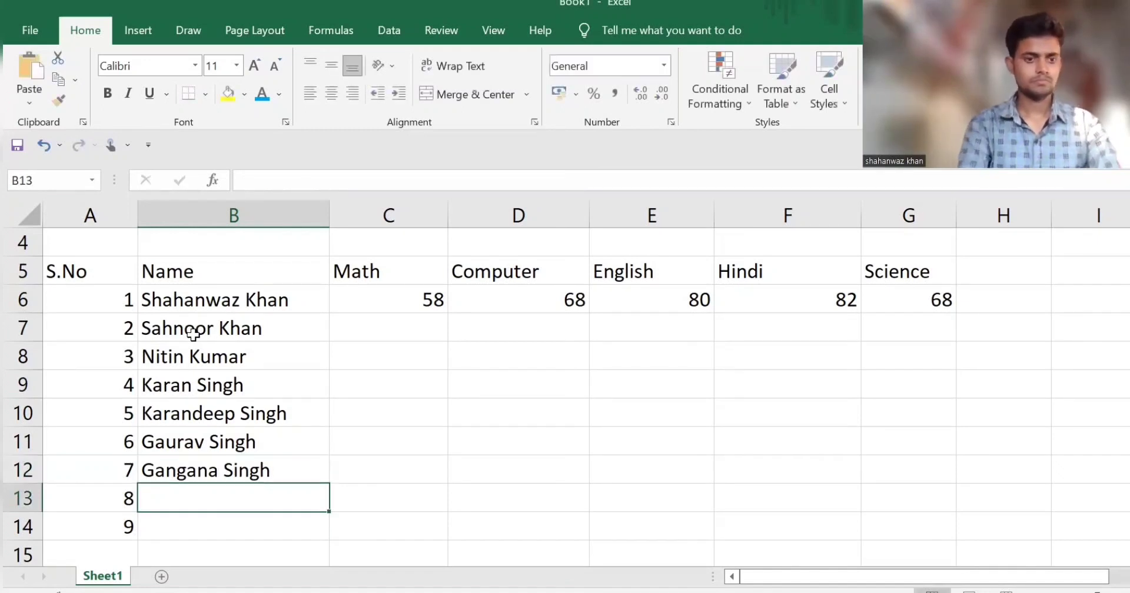
Step: Finish the name list with the eighth and ninth students' first names in cells B13 and B14
{"action": "type", "text": "Ahsan"}
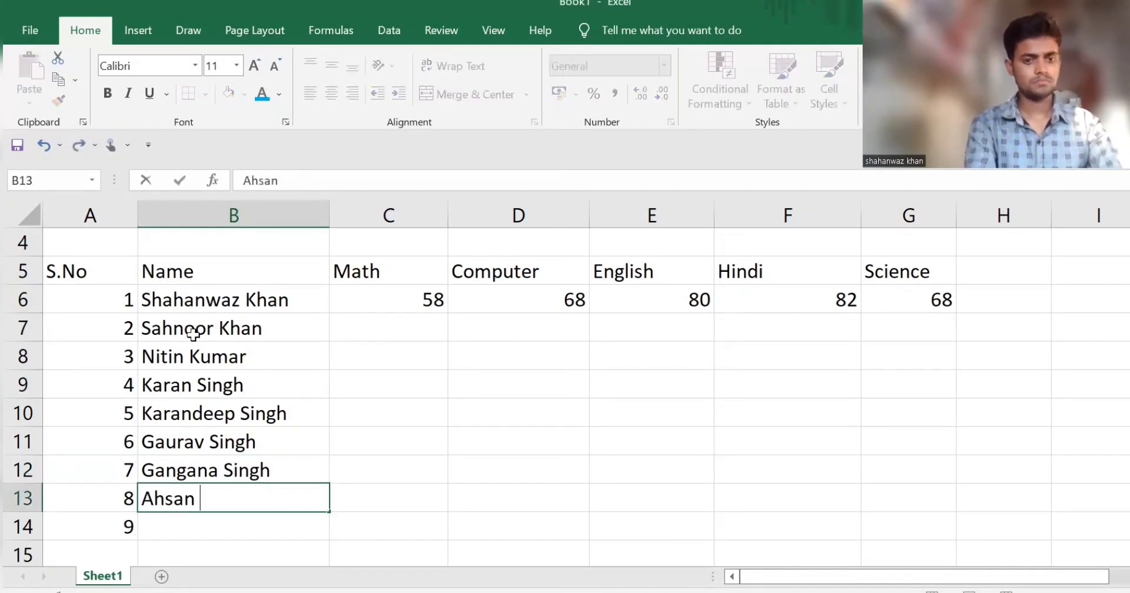
{"action": "key", "text": "Return"}
{"action": "type", "text": "Hem"}
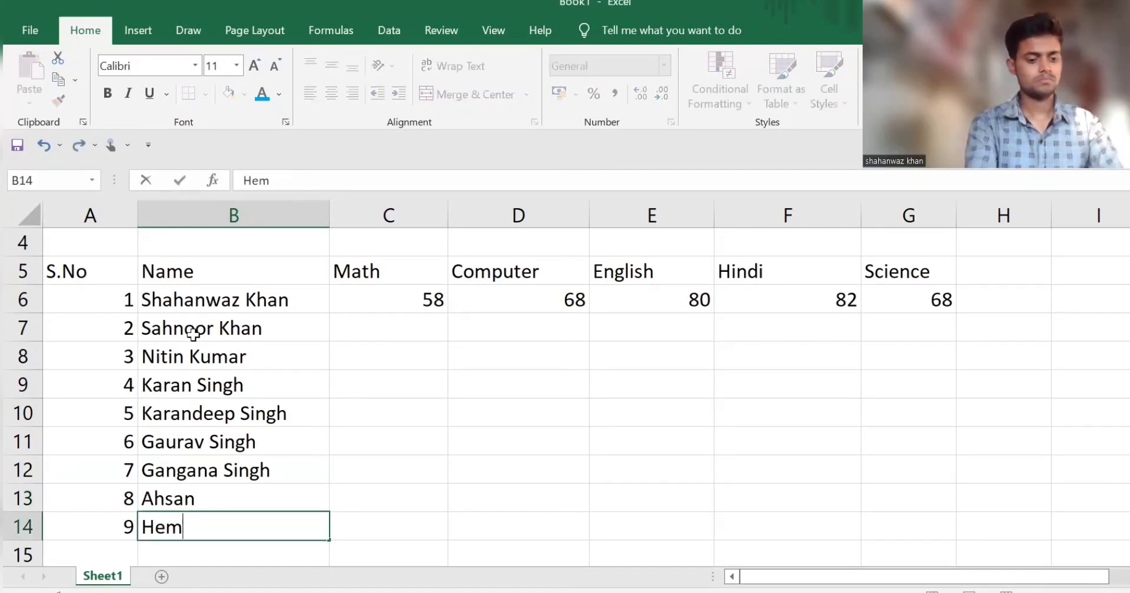
{"action": "type", "text": "raj"}
Step: Enter the second student's marks in row 7: Math 56, Computer 98 and English 64
{"action": "left_click", "coordinate": [403, 324]}
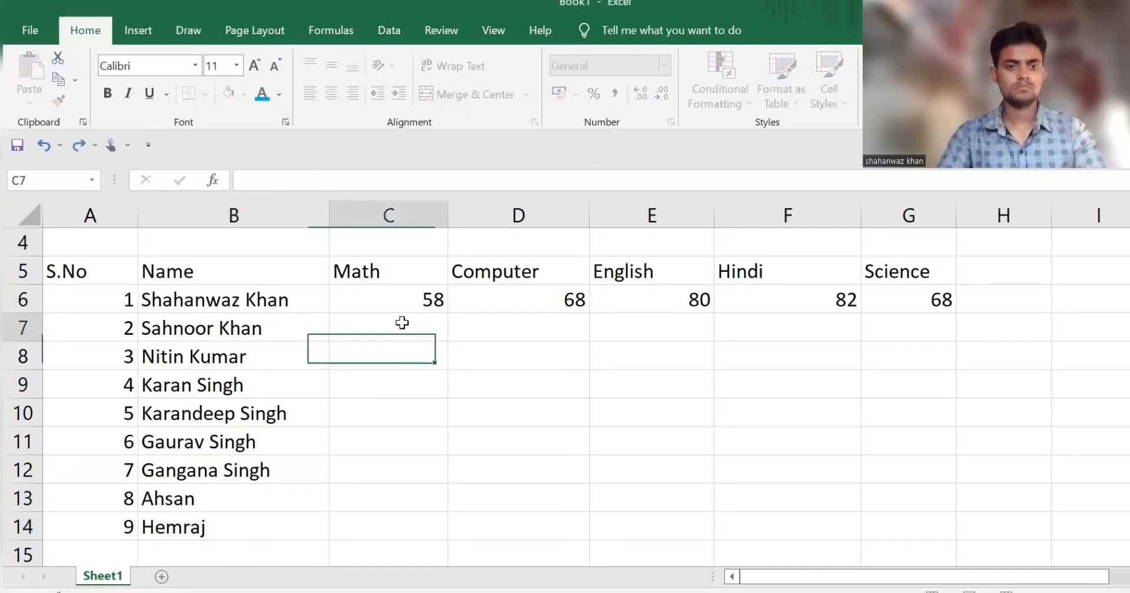
{"action": "type", "text": "56"}
{"action": "key", "text": "Tab"}
{"action": "type", "text": "98"}
{"action": "key", "text": "Tab"}
{"action": "type", "text": "64"}
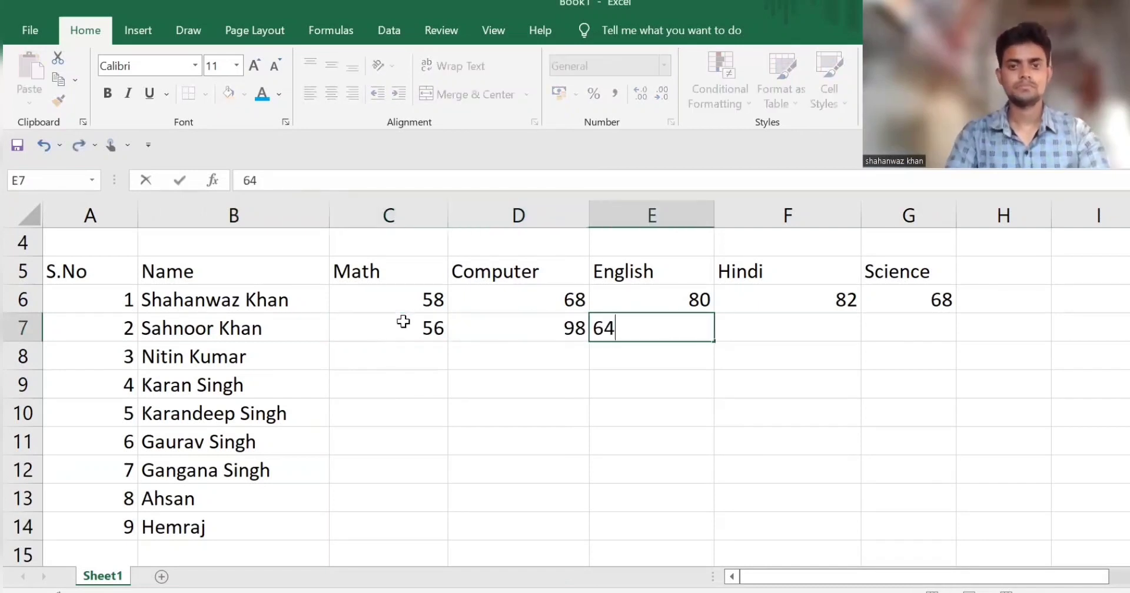
Step: Complete the second student's marks in row 7 with Hindi 68 and Science 69
{"action": "key", "text": "Tab"}
{"action": "type", "text": "68"}
{"action": "key", "text": "Tab"}
{"action": "type", "text": "68"}
{"action": "key", "text": "BackSpace"}
{"action": "type", "text": "+"}
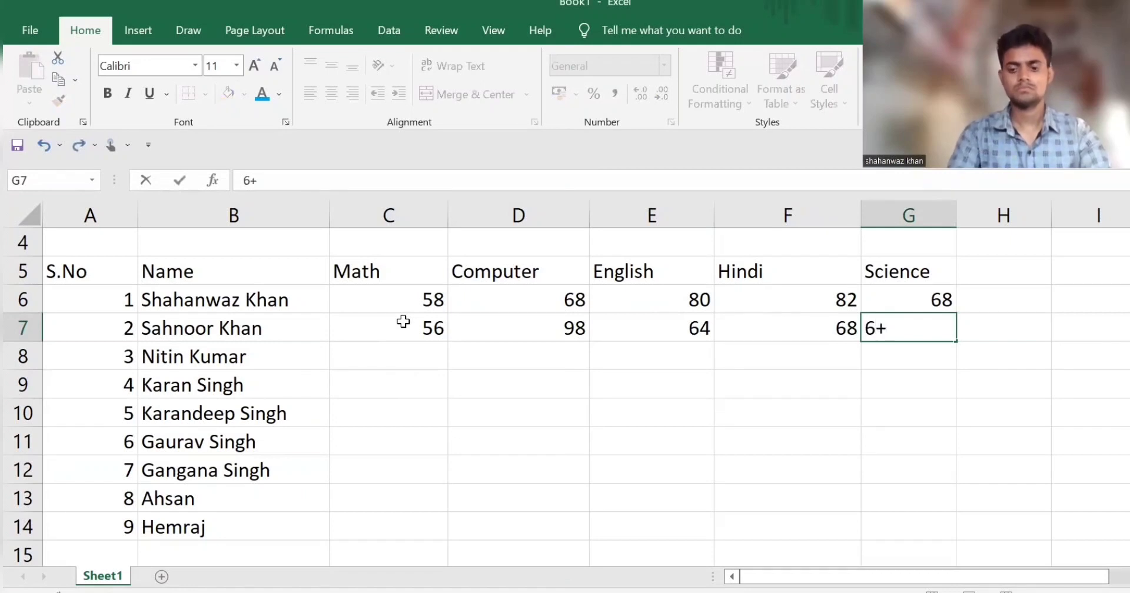
{"action": "type", "text": "9"}
{"action": "key", "text": "Return"}
Step: Enter the Science marks 85, 45 and 68 in cells G8 to G10
{"action": "type", "text": "85"}
{"action": "key", "text": "Return"}
{"action": "type", "text": "45"}
{"action": "key", "text": "Return"}
{"action": "type", "text": "68"}
Step: Enter Hindi marks 22 in F10 and 28 in F11, and the Science mark 65 in G11
{"action": "key", "text": "Left"}
{"action": "type", "text": "22"}
{"action": "key", "text": "Return"}
{"action": "type", "text": "28"}
{"action": "key", "text": "Tab"}
{"action": "type", "text": "65"}
{"action": "key", "text": "Return"}
Step: Enter the seventh student's Hindi mark 65 in F12 and Science mark 85 in G12
{"action": "type", "text": "446"}
{"action": "key", "text": "Tab"}
{"action": "key", "text": "Left"}
{"action": "type", "text": "65"}
{"action": "key", "text": "Tab"}
{"action": "type", "text": "85"}
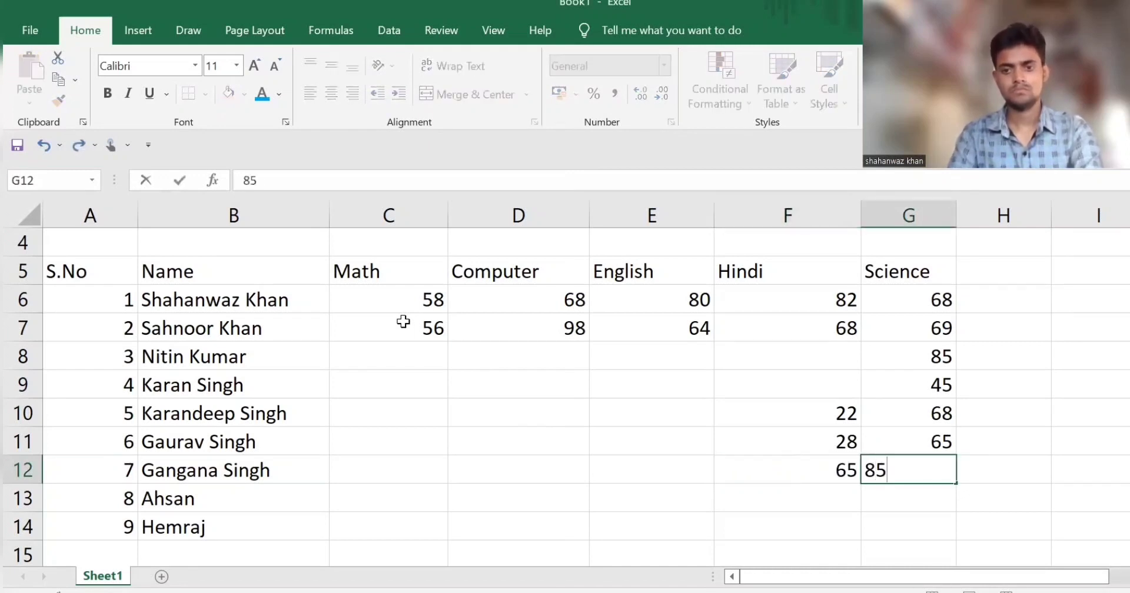
Step: Enter the English marks 52 in E11 and 32 in E12
{"action": "key", "text": "Up"}
{"action": "key", "text": "Left"}
{"action": "key", "text": "Left"}
{"action": "type", "text": "52"}
{"action": "key", "text": "Return"}
{"action": "type", "text": "3"}
{"action": "key", "text": "Return"}
Step: Enter the eighth student's marks in row 13: English 65, Hindi 68 and Science 68
{"action": "type", "text": "65"}
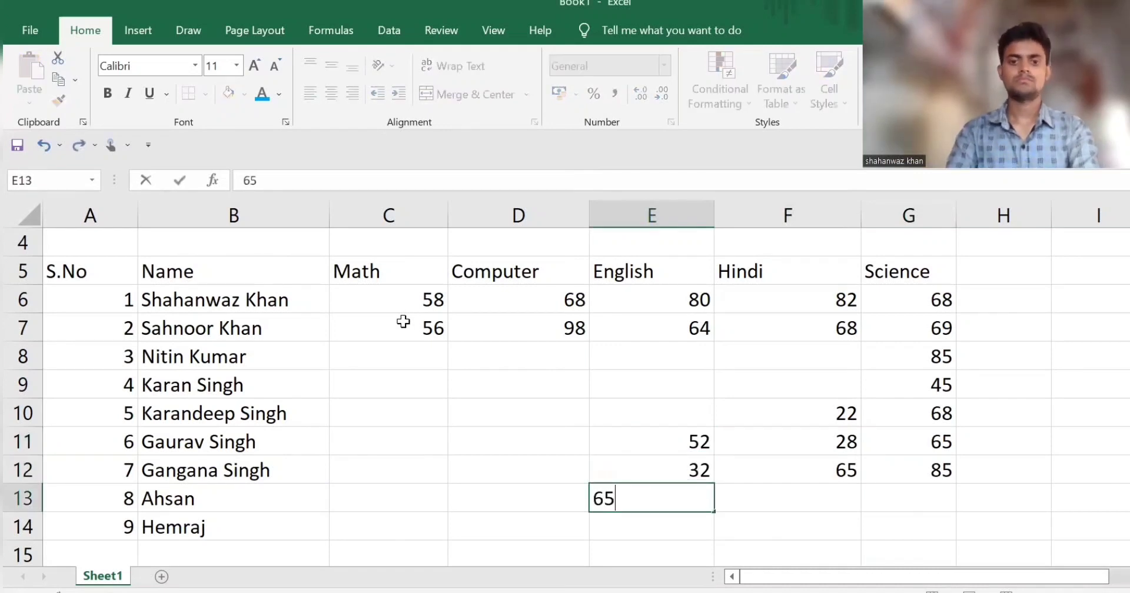
{"action": "key", "text": "Tab"}
{"action": "type", "text": "68"}
{"action": "key", "text": "Tab"}
{"action": "type", "text": "68"}
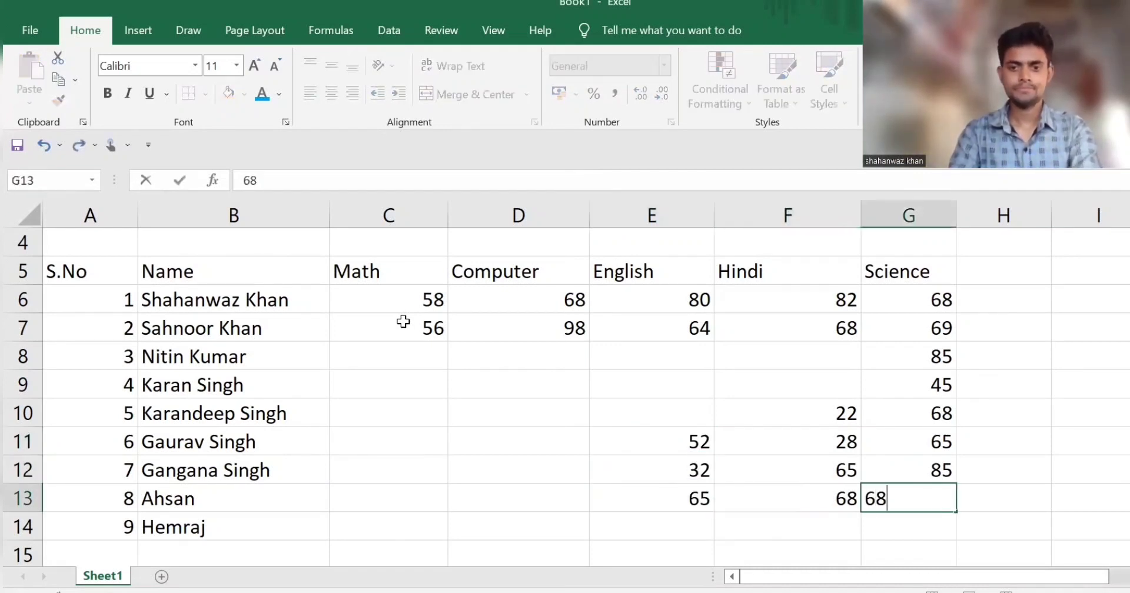
Step: Fill the missing Hindi marks with 38 in F9 and 68 in F8
{"action": "key", "text": "Left"}
{"action": "key", "text": "Up"}
{"action": "key", "text": "Up"}
{"action": "key", "text": "Up"}
{"action": "key", "text": "Up"}
{"action": "type", "text": "3"}
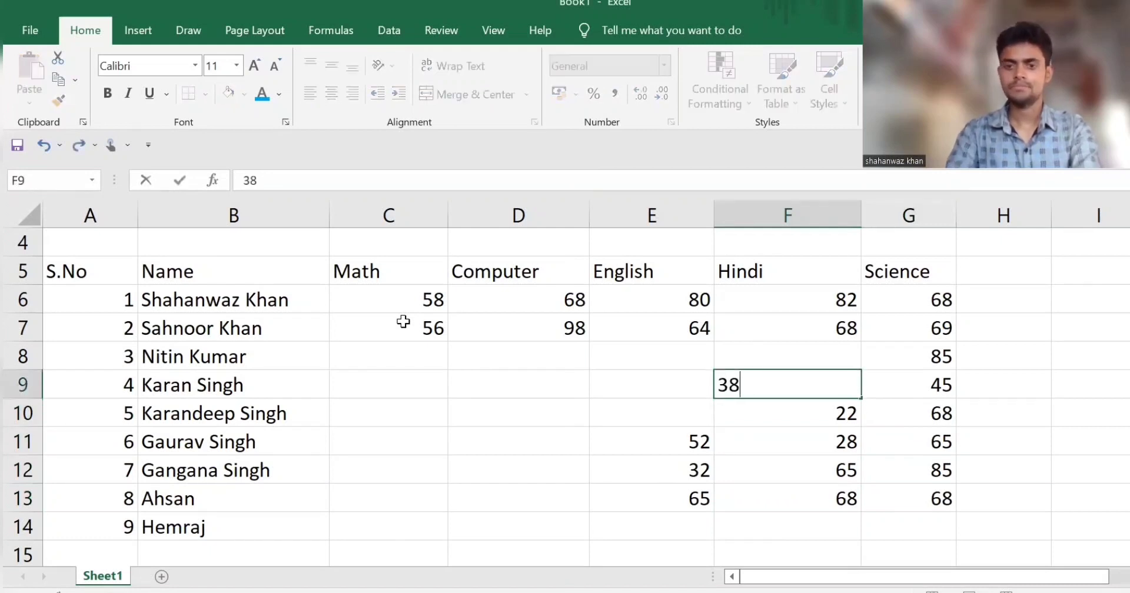
{"action": "type", "text": "8"}
Step: Enter English marks 98 in E8 and 65 in E9, and the Computer mark 68 in D9
{"action": "key", "text": "Up"}
{"action": "type", "text": "68"}
{"action": "key", "text": "Left"}
{"action": "type", "text": "98"}
{"action": "key", "text": "Down"}
{"action": "type", "text": "65"}
{"action": "key", "text": "Left"}
{"action": "type", "text": "68"}
{"action": "key", "text": "Up"}
{"action": "key", "text": "Right"}
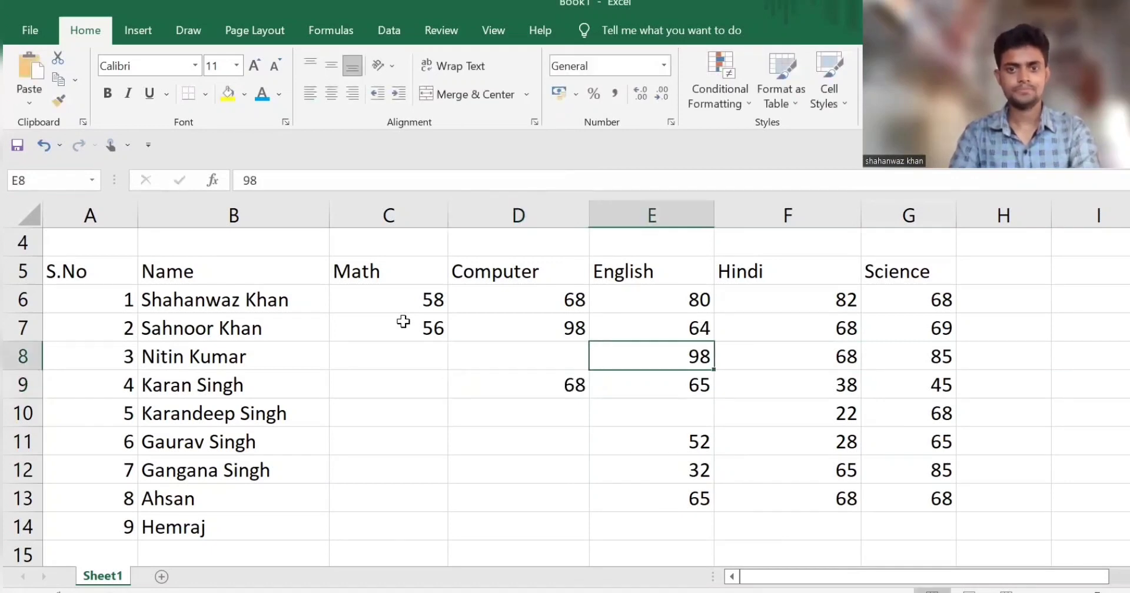
Step: Enter the third student's Computer mark 68 in cell D8
{"action": "key", "text": "Left"}
{"action": "type", "text": "682"}
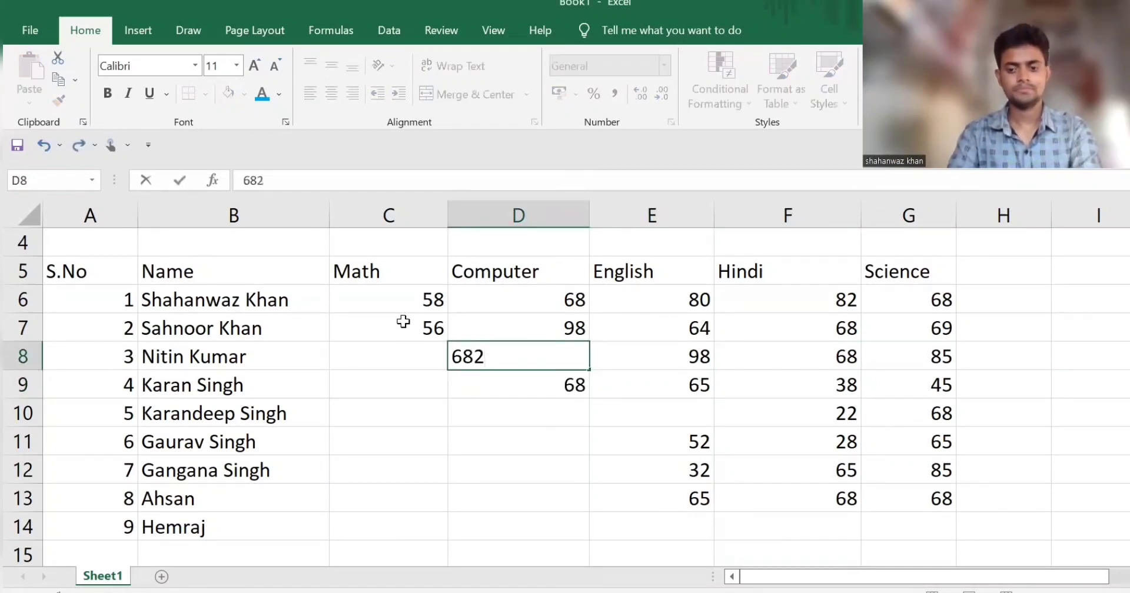
{"action": "key", "text": "BackSpace"}
{"action": "key", "text": "BackSpace"}
{"action": "type", "text": "8"}
{"action": "key", "text": "Return"}
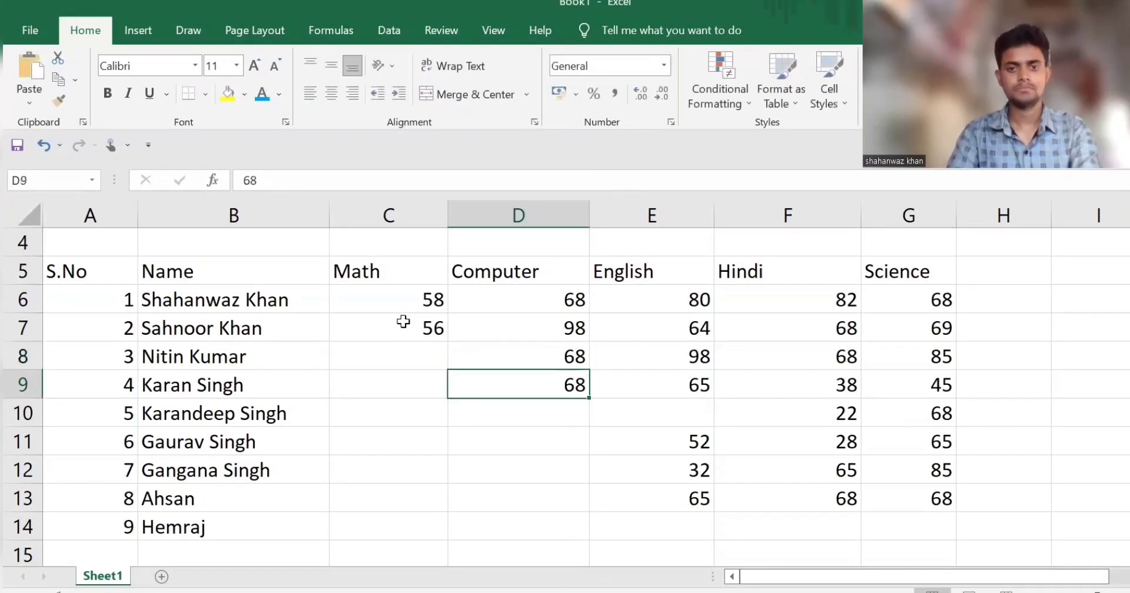
Step: Enter the Computer marks 64, 63, 64 and 68 in cells D10 to D13
{"action": "key", "text": "Return"}
{"action": "type", "text": "64"}
{"action": "key", "text": "Return"}
{"action": "type", "text": "63"}
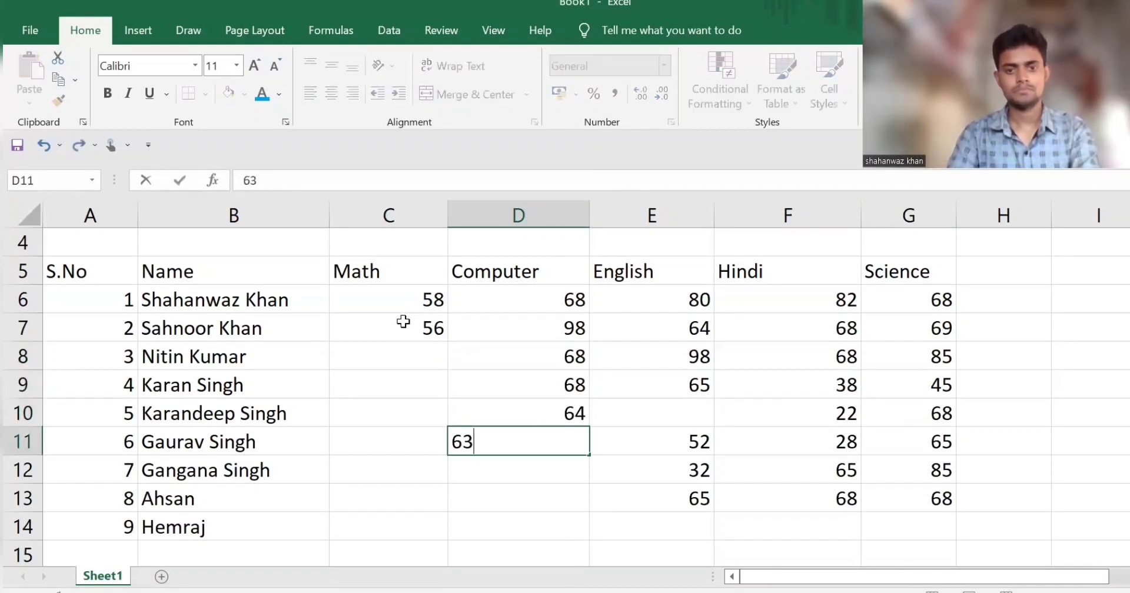
{"action": "key", "text": "Return"}
{"action": "type", "text": "64"}
{"action": "key", "text": "Return"}
{"action": "type", "text": "68"}
{"action": "key", "text": "Return"}
Step: Enter the ninth student's marks in row 14: Computer 98, English 33, Hindi 65 and Science 68
{"action": "key", "text": "Left"}
{"action": "key", "text": "Right"}
{"action": "type", "text": "98"}
{"action": "key", "text": "Tab"}
{"action": "type", "text": "33"}
{"action": "key", "text": "Tab"}
{"action": "type", "text": "65"}
{"action": "key", "text": "Tab"}
{"action": "type", "text": "68"}
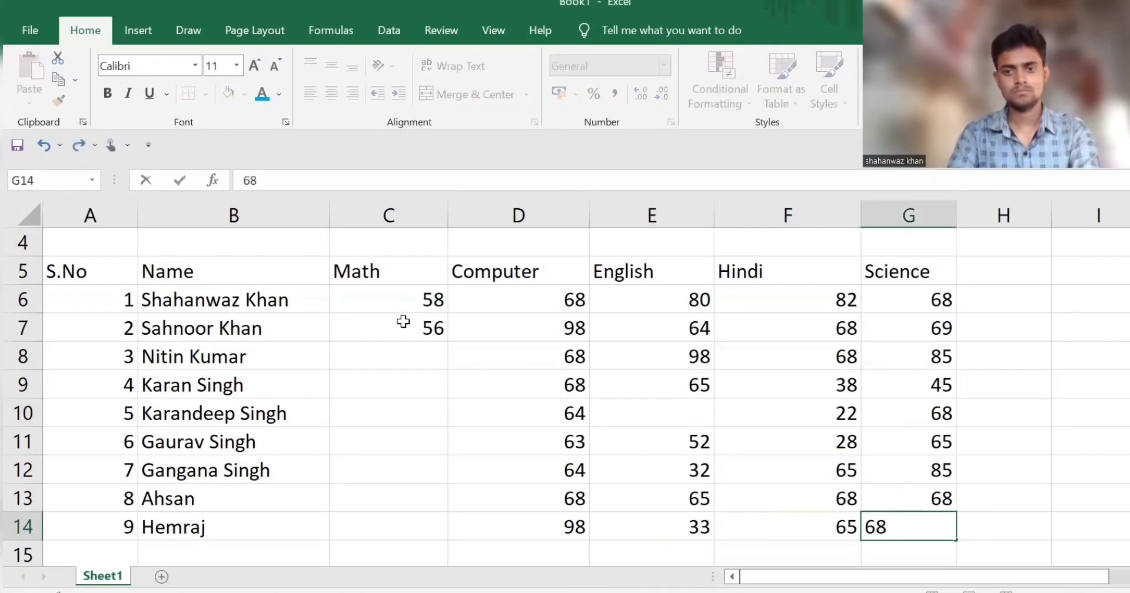
Step: Fill the fifth student's missing English mark with 56 in cell E10
{"action": "key", "text": "Left"}
{"action": "key", "text": "Up"}
{"action": "key", "text": "Up"}
{"action": "key", "text": "Up"}
{"action": "key", "text": "Left"}
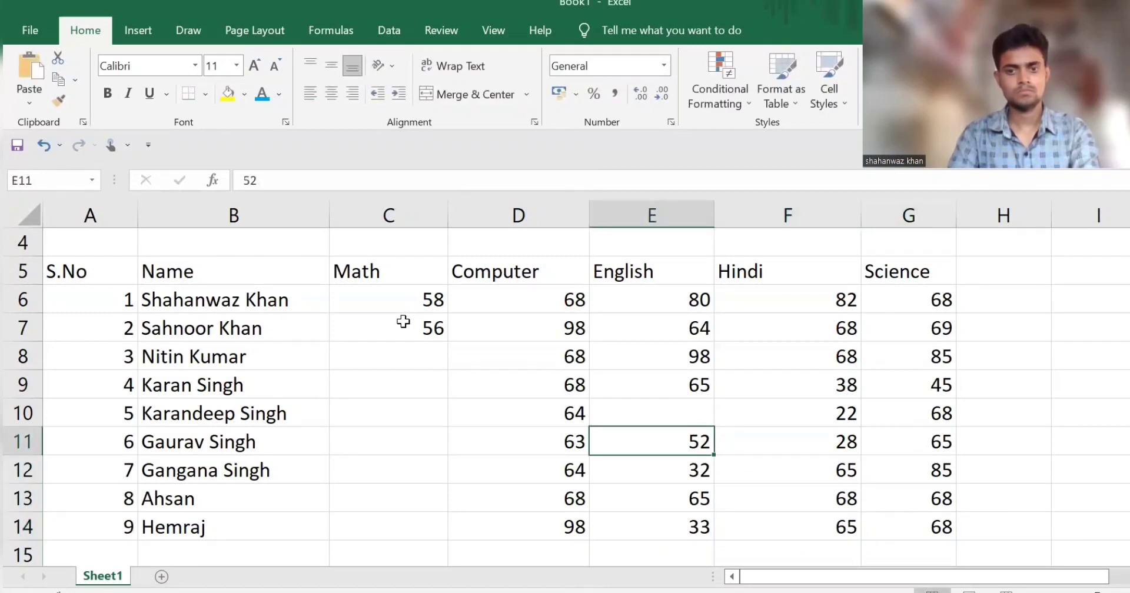
Step: Enter the Math marks 65, 22, 33 and 55 in cells C8 to C11
{"action": "key", "text": "Up"}
{"action": "type", "text": "56"}
{"action": "key", "text": "Left"}
{"action": "key", "text": "Left"}
{"action": "key", "text": "Up"}
{"action": "key", "text": "Up"}
{"action": "type", "text": "65"}
{"action": "key", "text": "Return"}
{"action": "type", "text": "22"}
{"action": "key", "text": "Return"}
{"action": "type", "text": "33"}
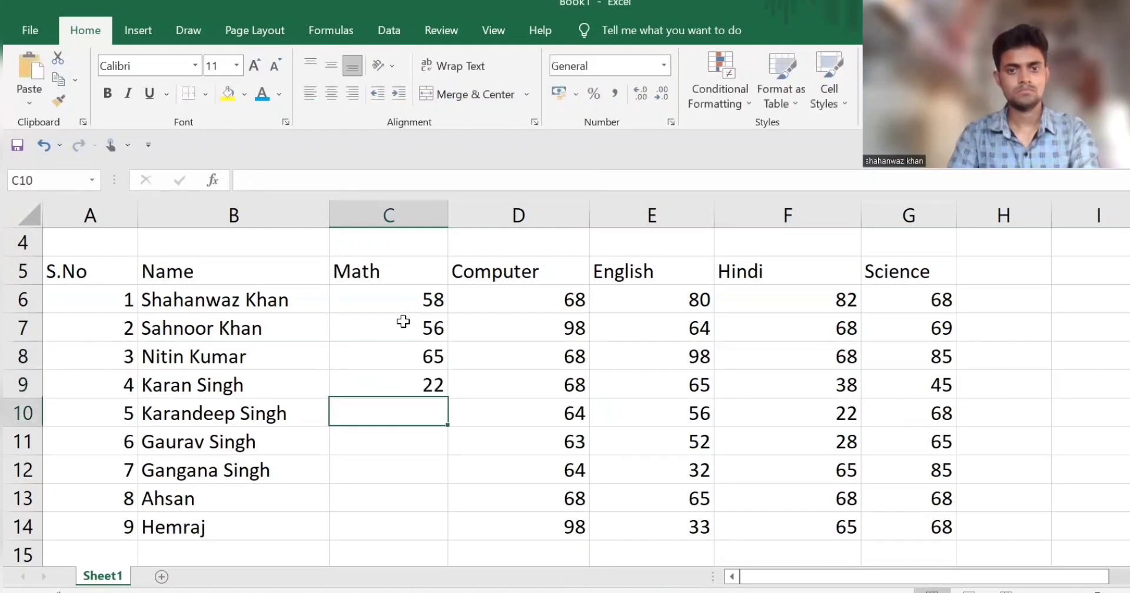
{"action": "key", "text": "Return"}
{"action": "type", "text": "55"}
{"action": "key", "text": "Return"}
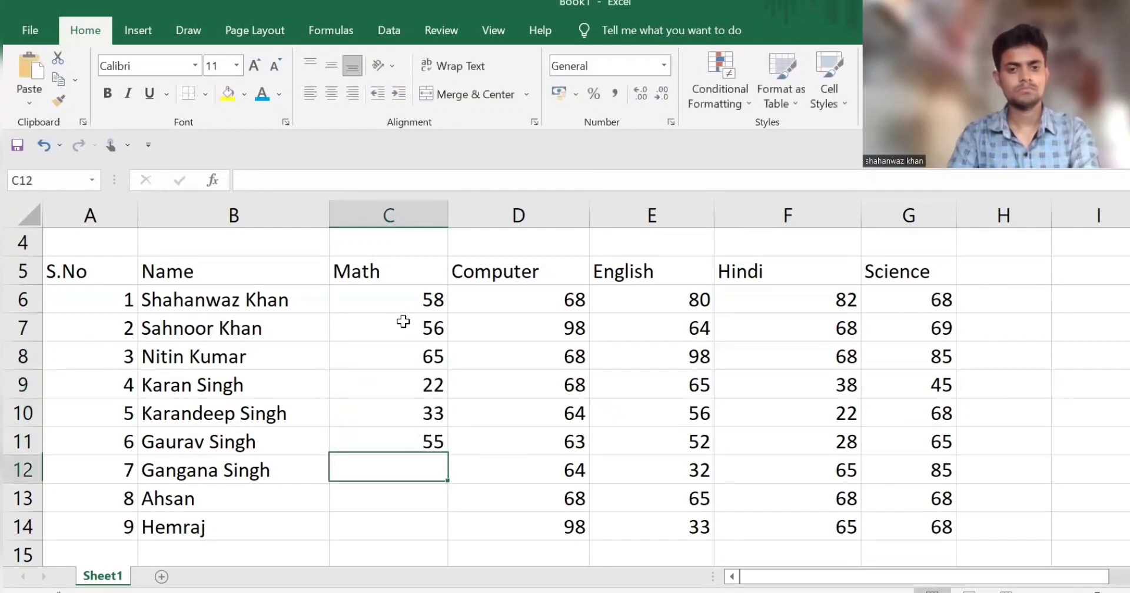
Step: Complete the Math column with the marks 88, 99 and 44 in cells C12 to C14
{"action": "type", "text": "88"}
{"action": "key", "text": "Return"}
{"action": "type", "text": "99"}
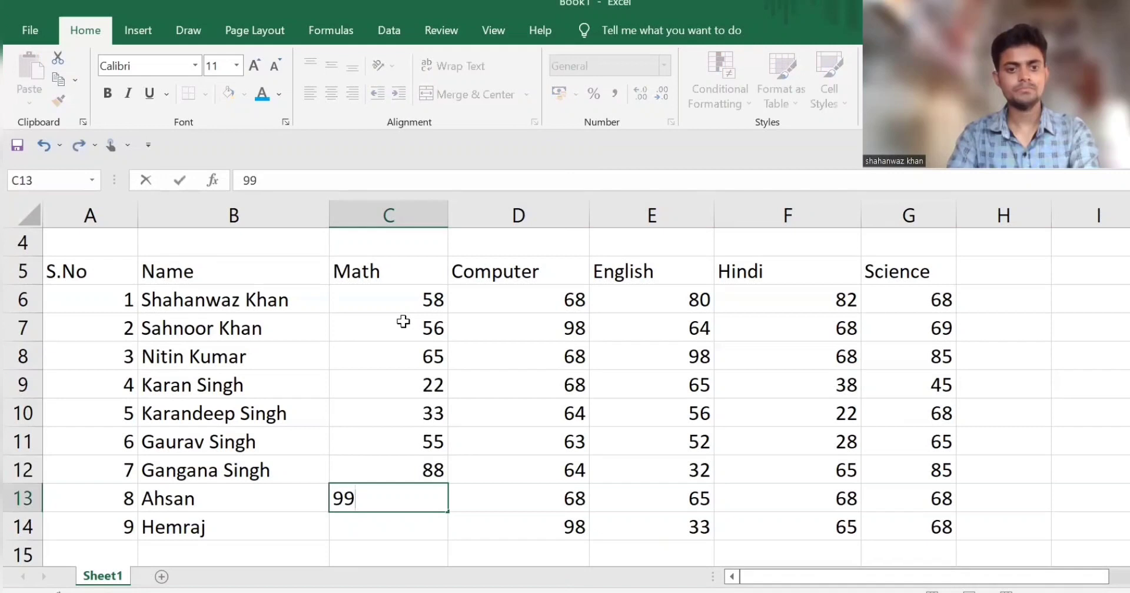
{"action": "key", "text": "Return"}
{"action": "type", "text": "44"}
{"action": "key", "text": "Tab"}
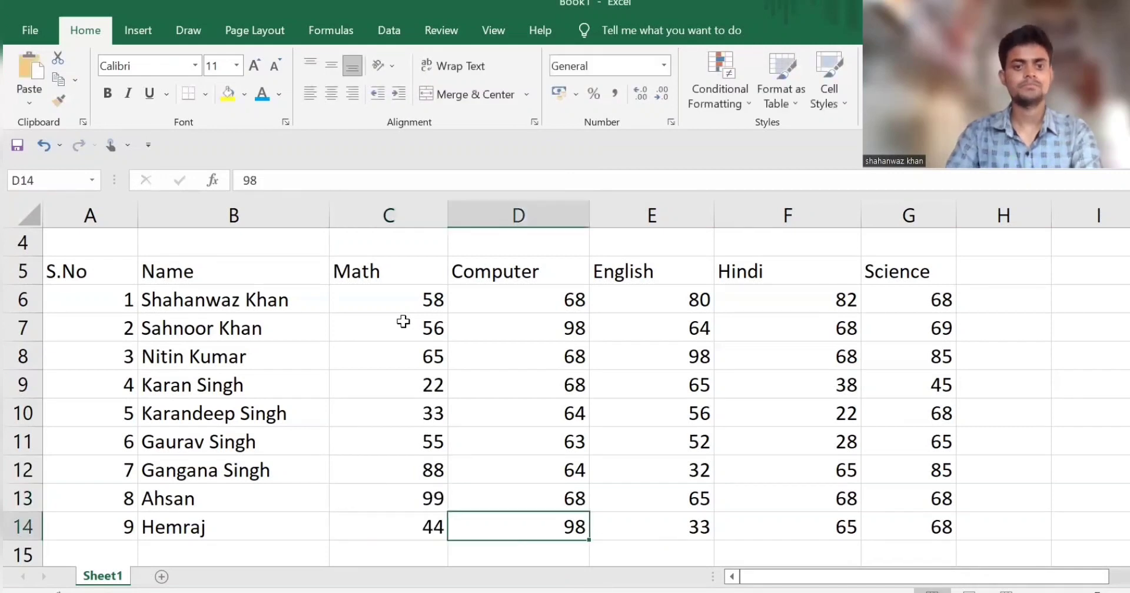
Step: Add the heading "Total Marks" in cell H5 and widen column H to fit it
{"action": "scroll", "coordinate": [571, 301], "scroll_direction": "down", "scroll_amount": 2}
{"action": "scroll", "coordinate": [600, 331], "scroll_direction": "up", "scroll_amount": 3}
{"action": "key", "text": "alt"}
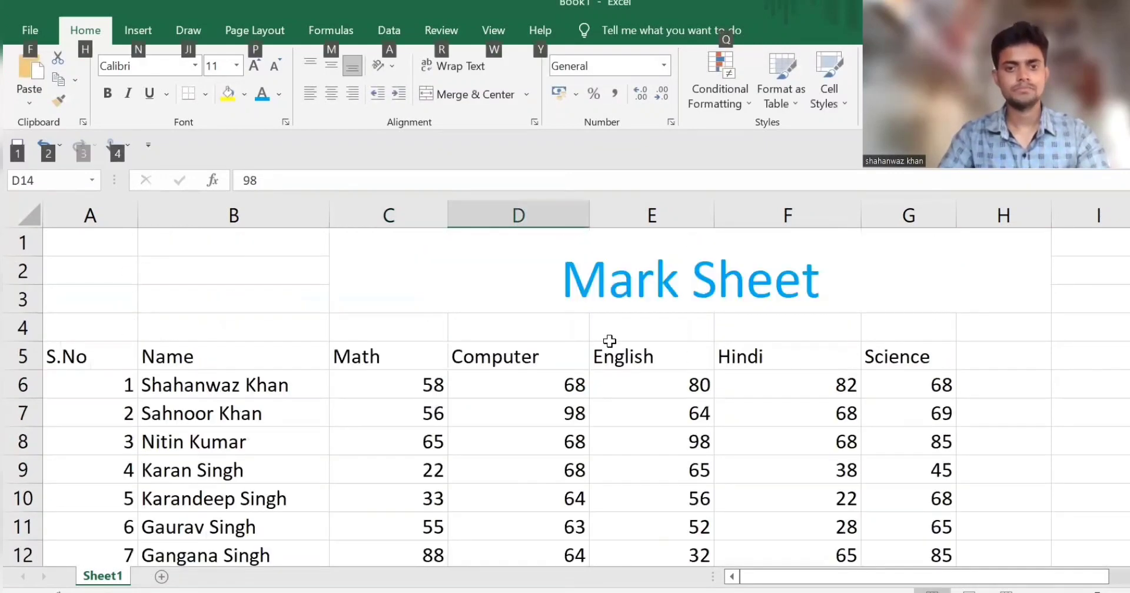
{"action": "scroll", "coordinate": [651, 364], "scroll_direction": "down", "scroll_amount": 2}
{"action": "scroll", "coordinate": [651, 363], "scroll_direction": "down", "scroll_amount": 1}
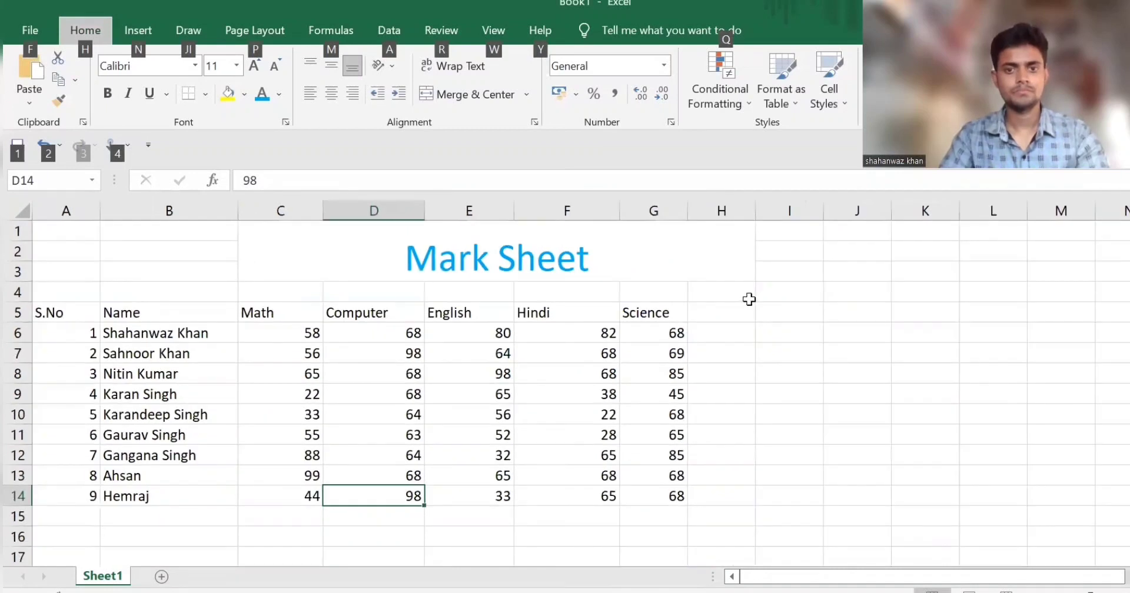
{"action": "left_click", "coordinate": [719, 309]}
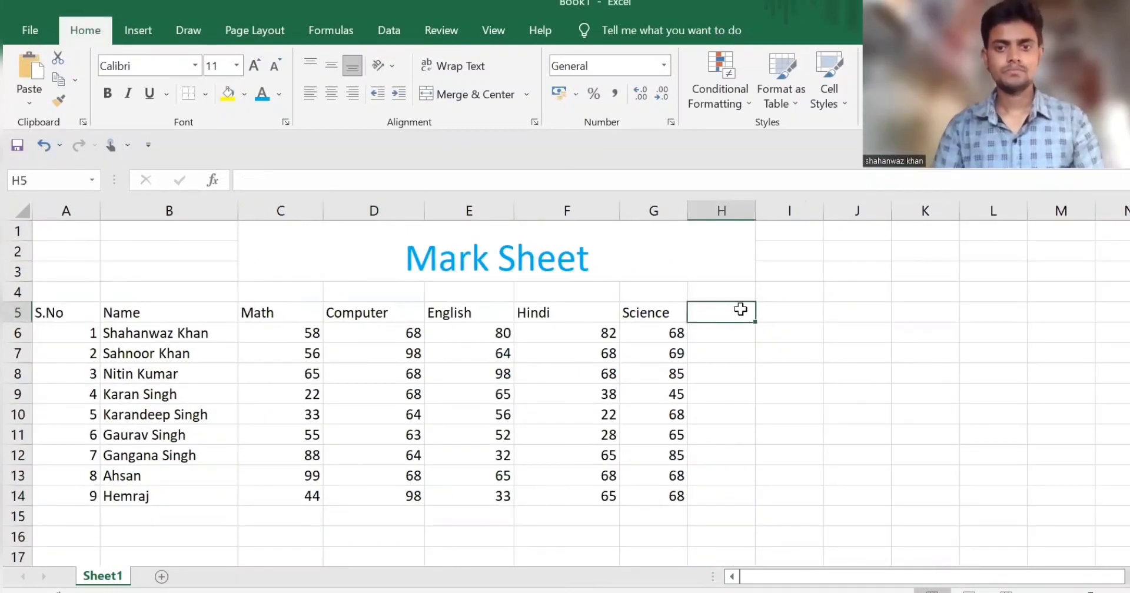
{"action": "key", "text": "alt"}
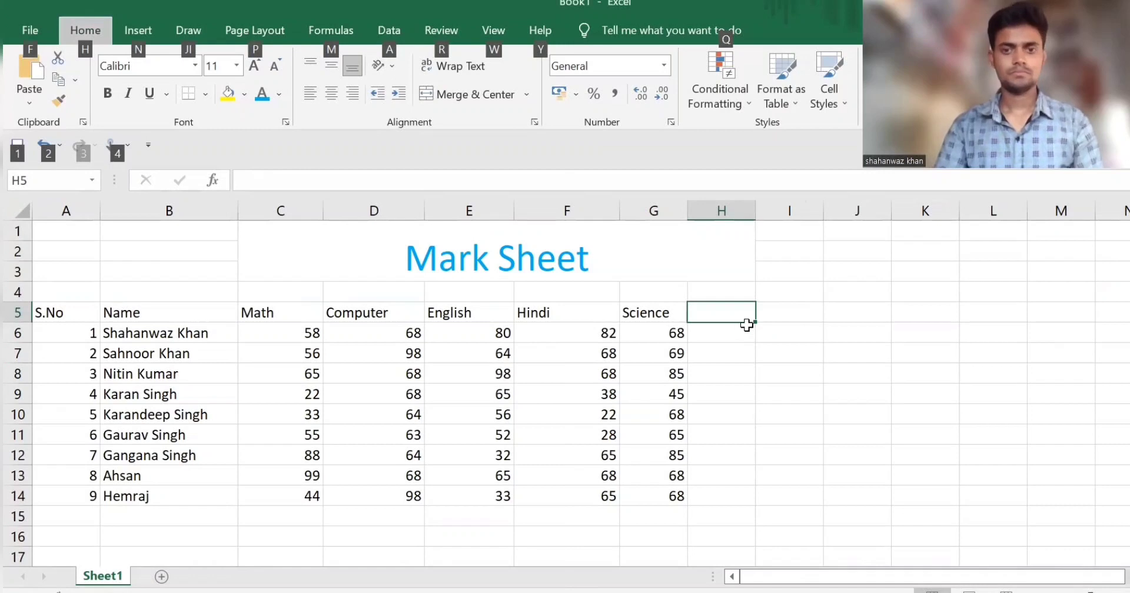
{"action": "scroll", "coordinate": [746, 325], "scroll_direction": "up", "scroll_amount": 2}
{"action": "scroll", "coordinate": [792, 345], "scroll_direction": "up", "scroll_amount": 1}
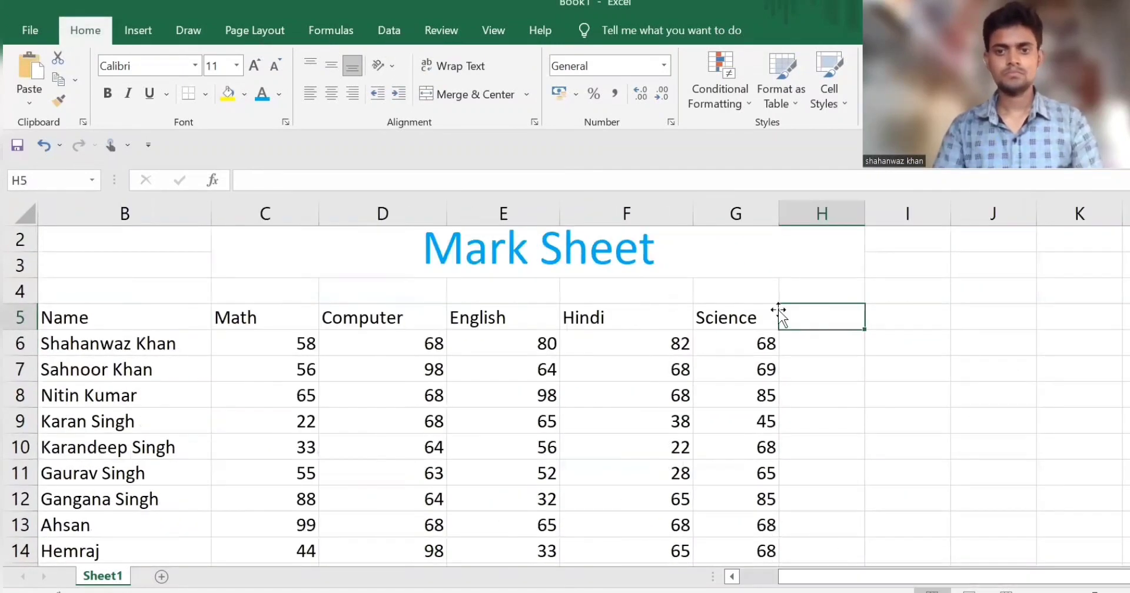
{"action": "type", "text": "T"}
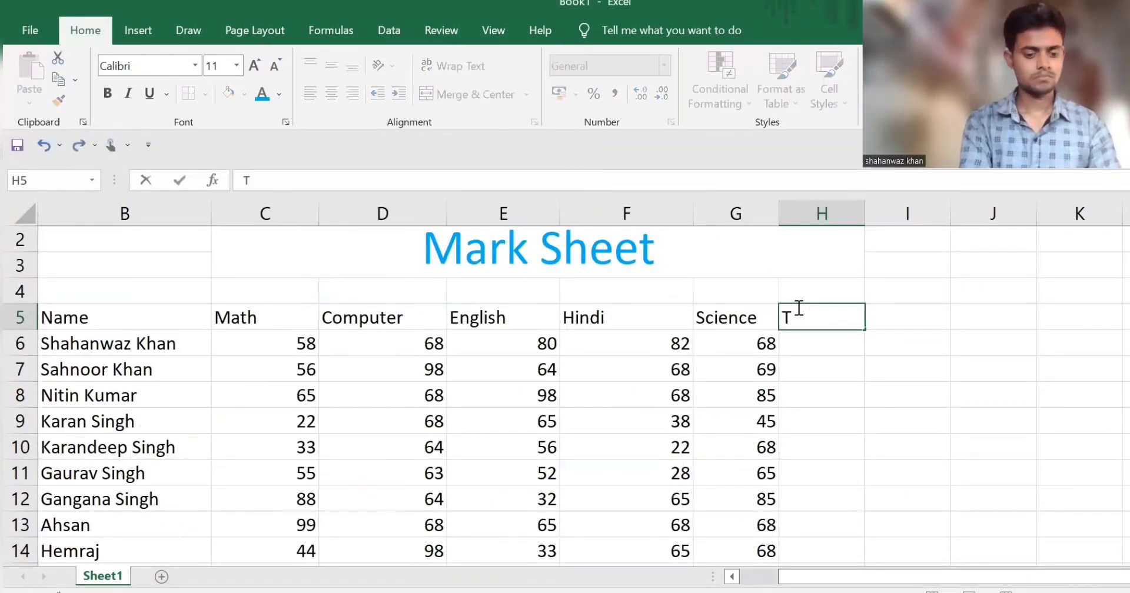
{"action": "type", "text": "otal Marks"}
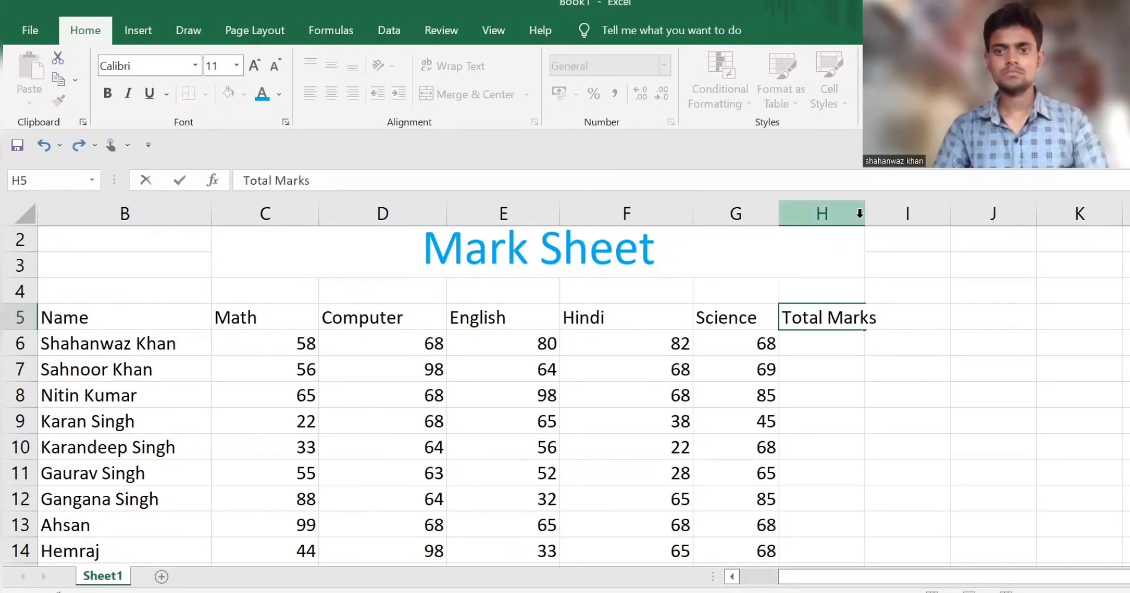
{"action": "left_click", "coordinate": [998, 342]}
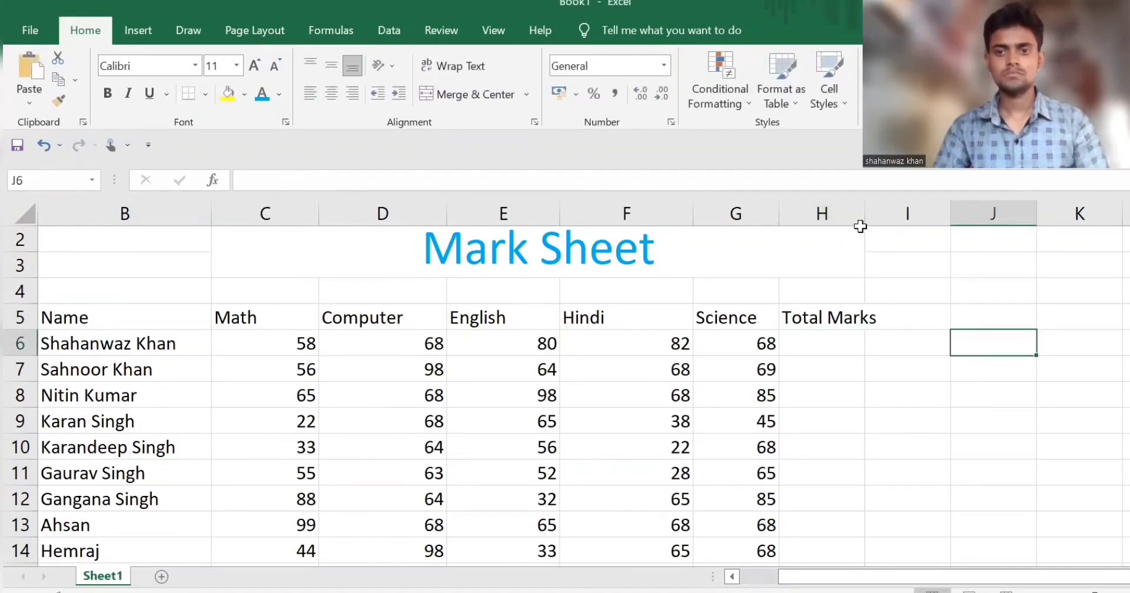
{"action": "left_click_drag", "start_coordinate": [885, 210], "coordinate": [896, 210]}
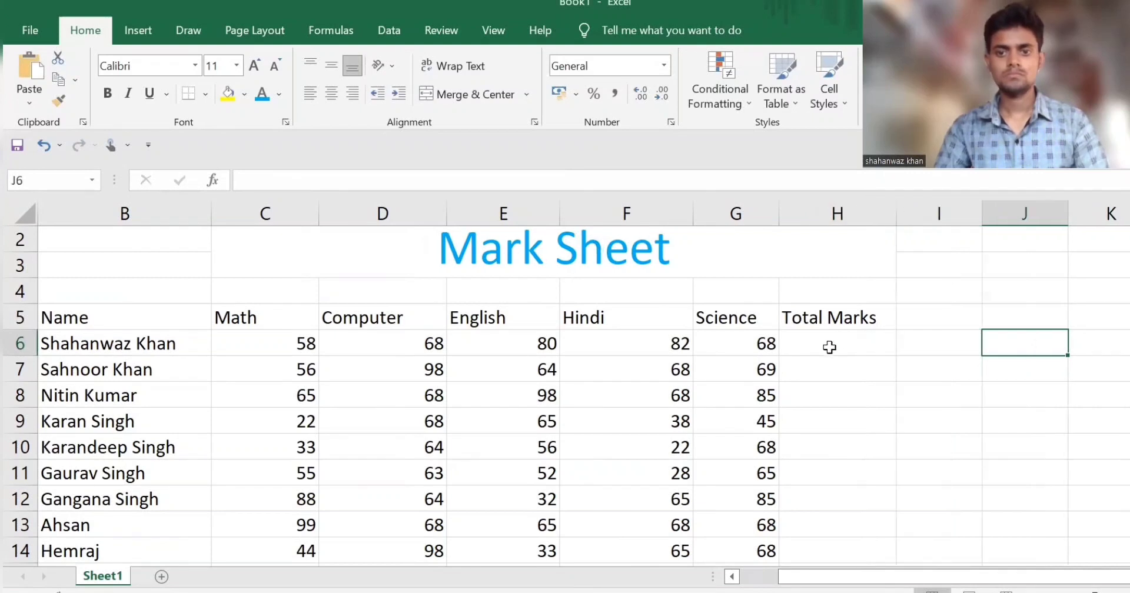
Step: Total the first student's five subject marks in H6 with the formula =Sum(C6:G6)
{"action": "left_click", "coordinate": [830, 347]}
{"action": "type", "text": "="}
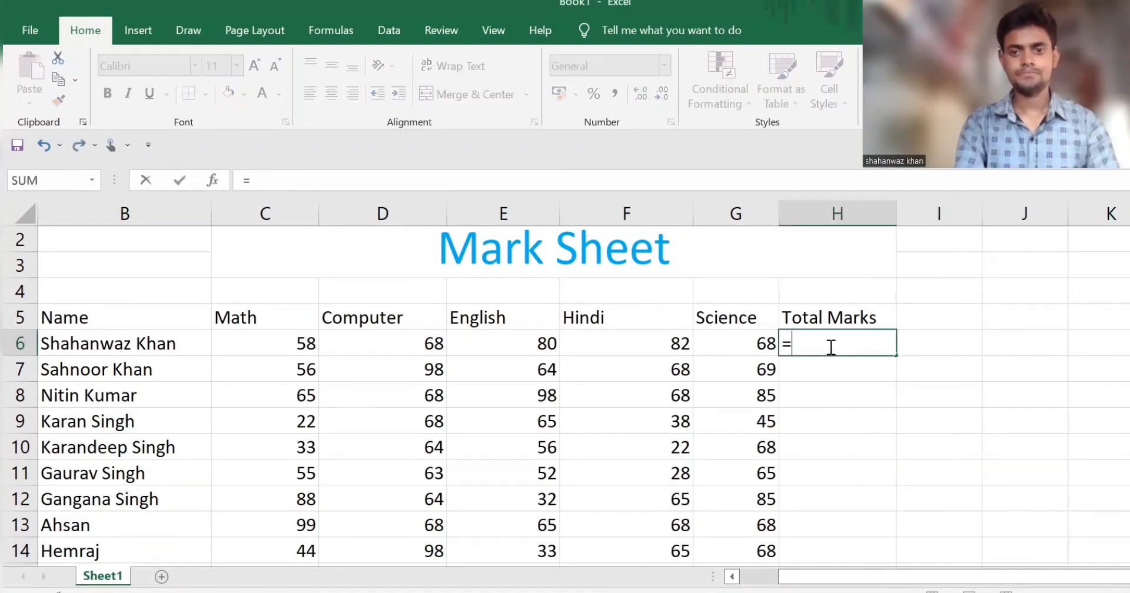
{"action": "type", "text": "S"}
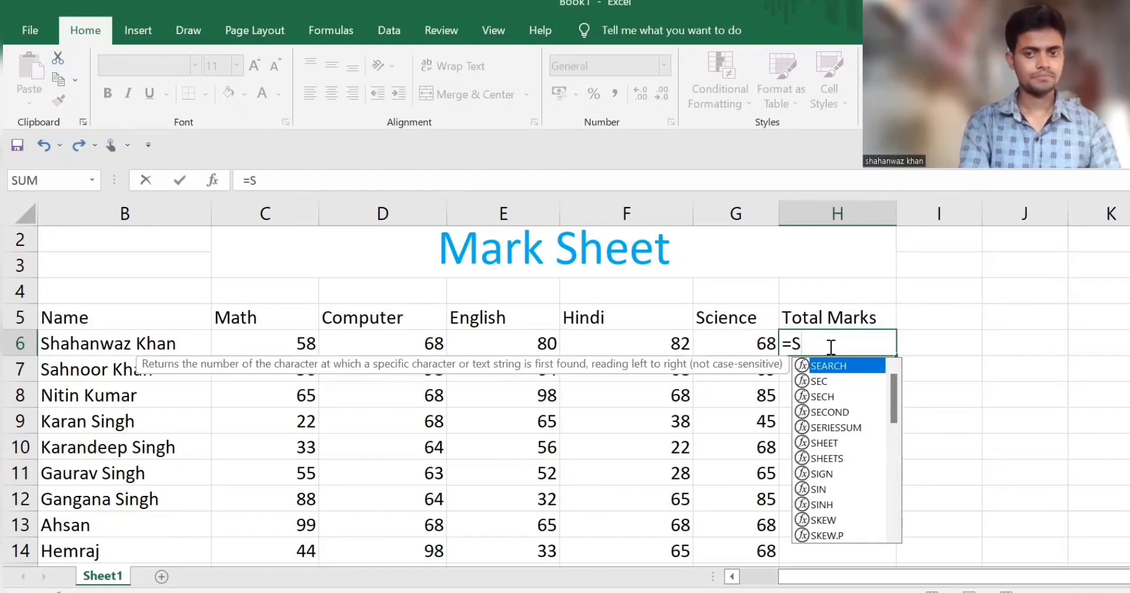
{"action": "type", "text": "um("}
{"action": "left_click_drag", "start_coordinate": [288, 348], "coordinate": [737, 343]}
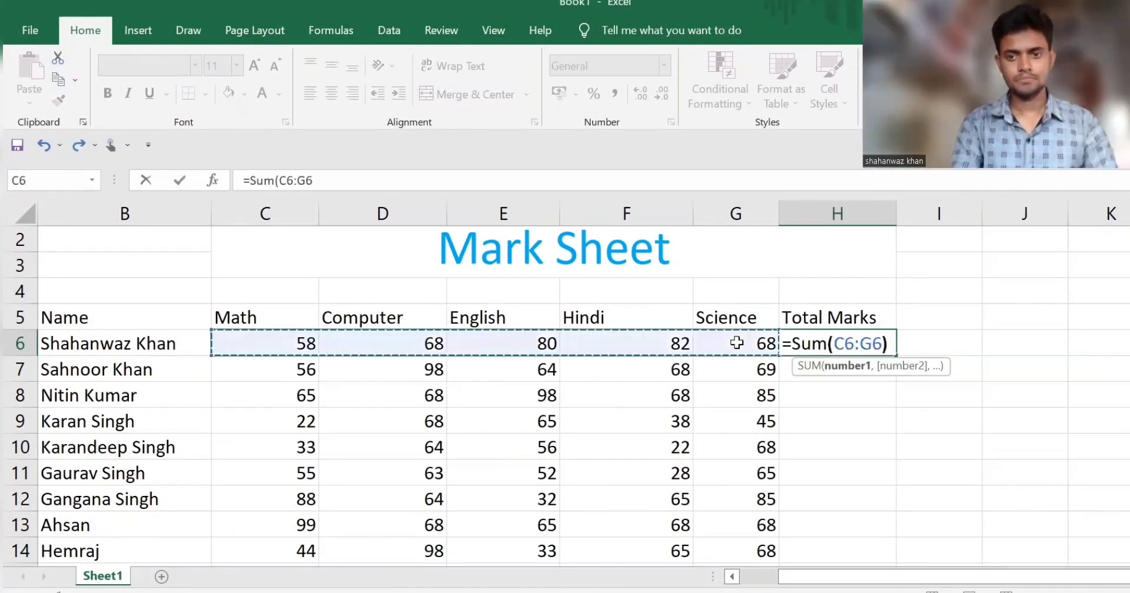
{"action": "key", "text": "Return"}
Step: Examine the SUM formula in H6 and its argument hint without changing it
{"action": "left_click", "coordinate": [900, 341]}
{"action": "left_click", "coordinate": [858, 339]}
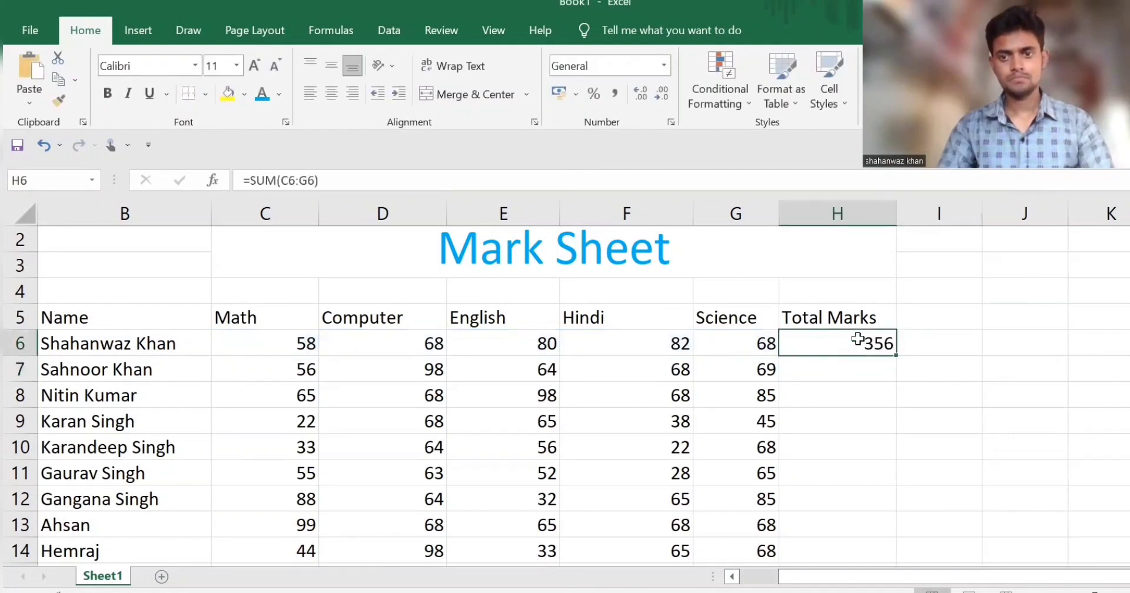
{"action": "double_click", "coordinate": [857, 340]}
{"action": "left_click", "coordinate": [809, 369]}
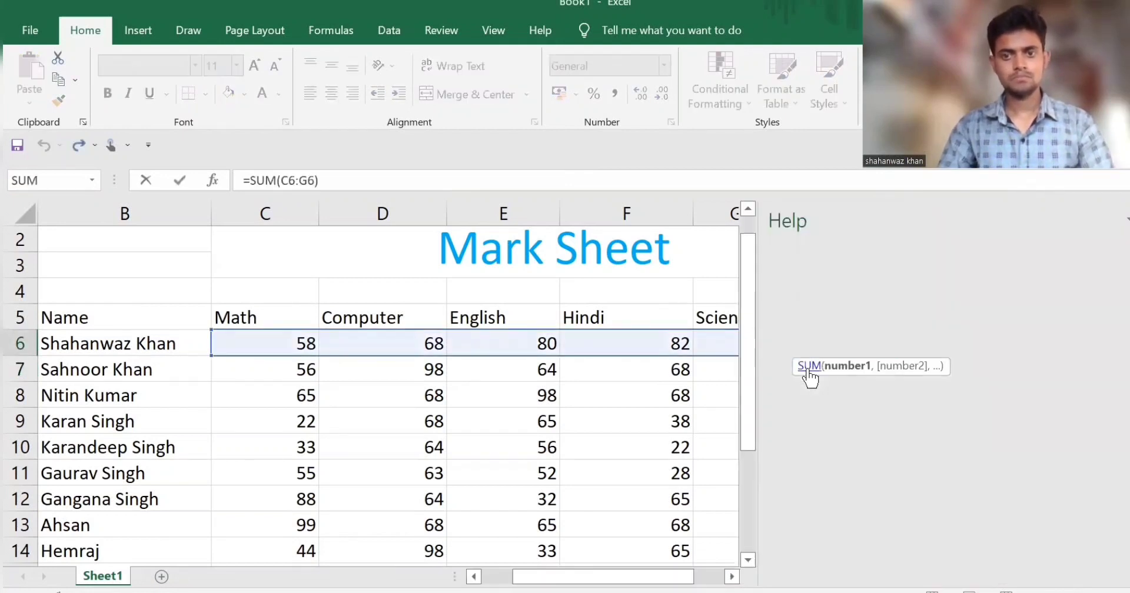
{"action": "left_click", "coordinate": [1129, 219]}
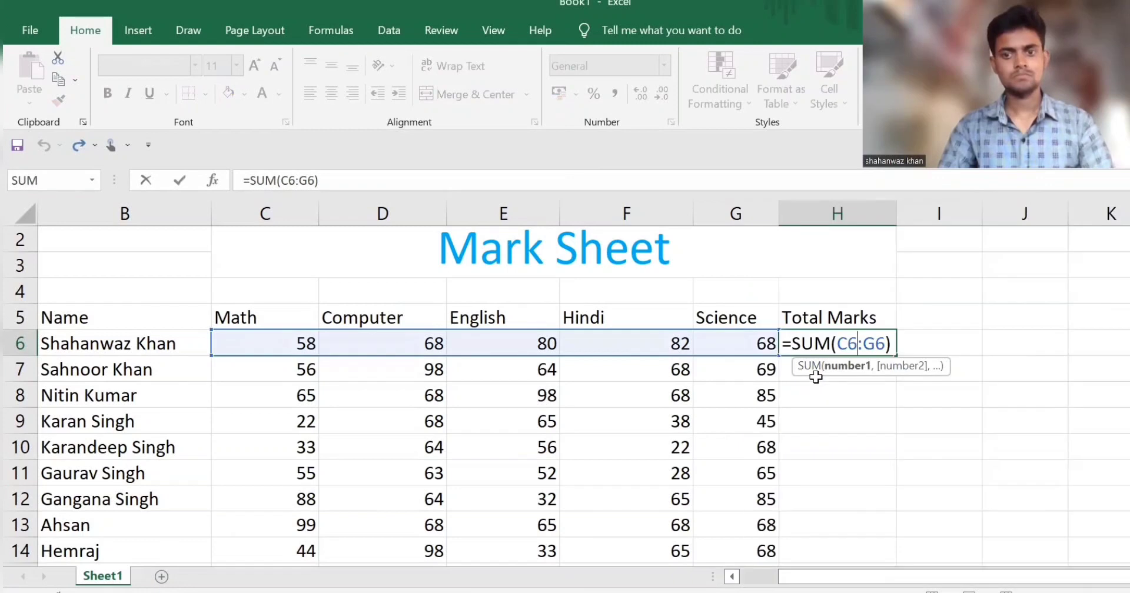
{"action": "key", "text": "Return"}
Step: Total the second student's marks in H7 with the formula =sum(C7:G7)
{"action": "type", "text": "="}
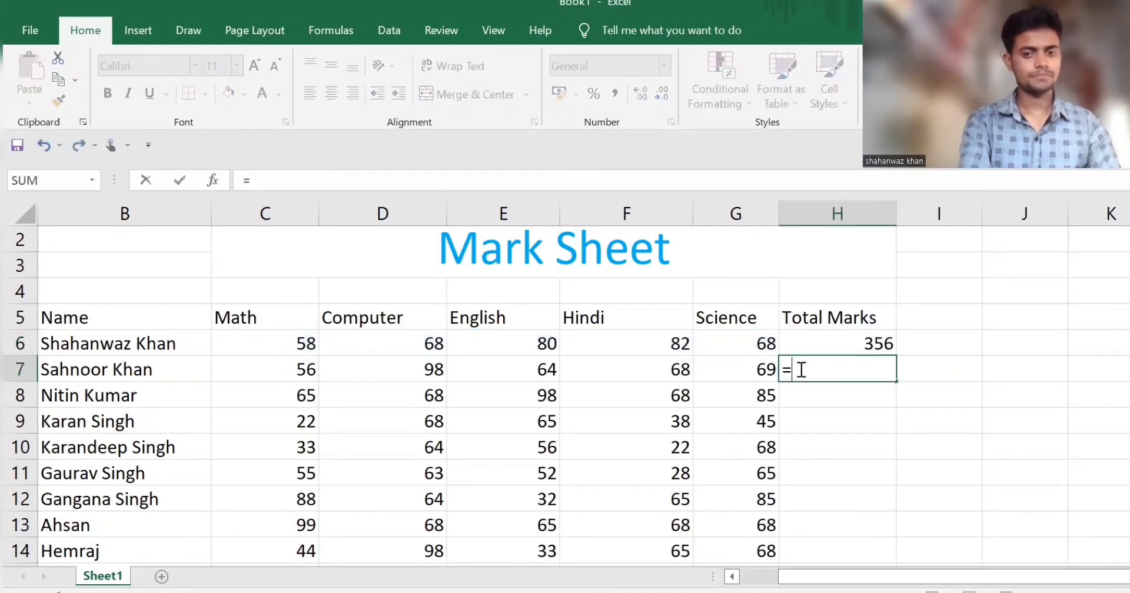
{"action": "type", "text": "sum("}
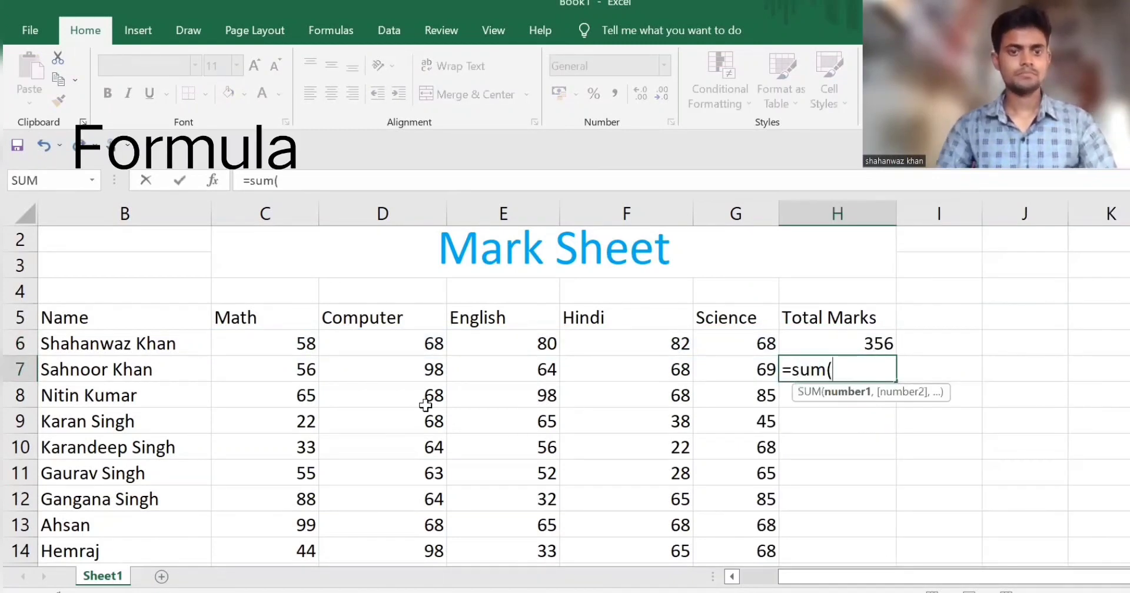
{"action": "left_click_drag", "start_coordinate": [287, 367], "coordinate": [718, 368]}
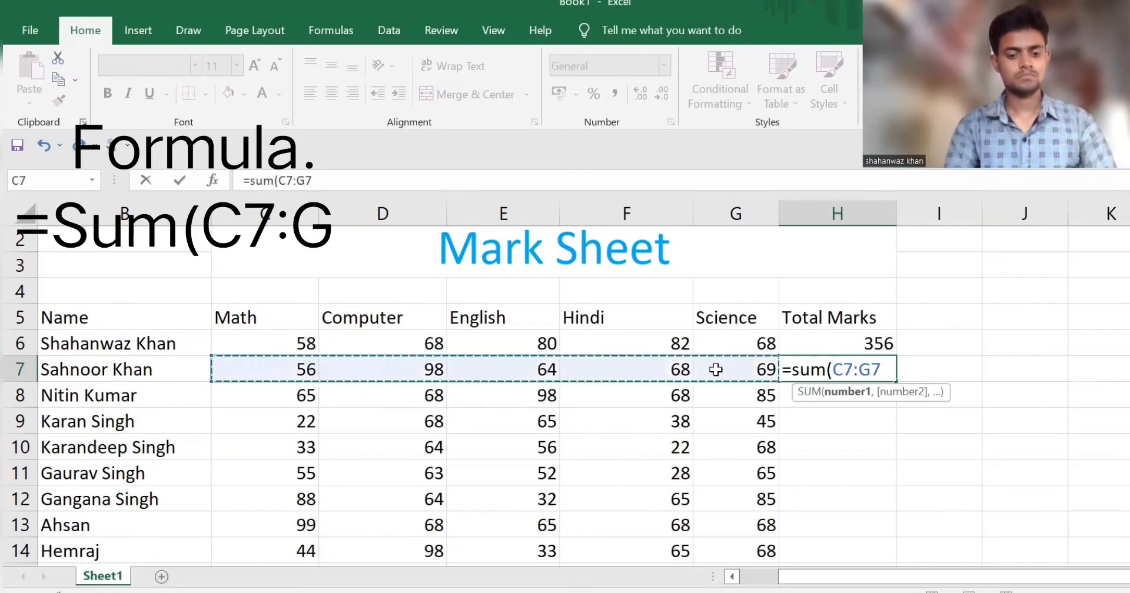
{"action": "type", "text": ")"}
{"action": "key", "text": "Return"}
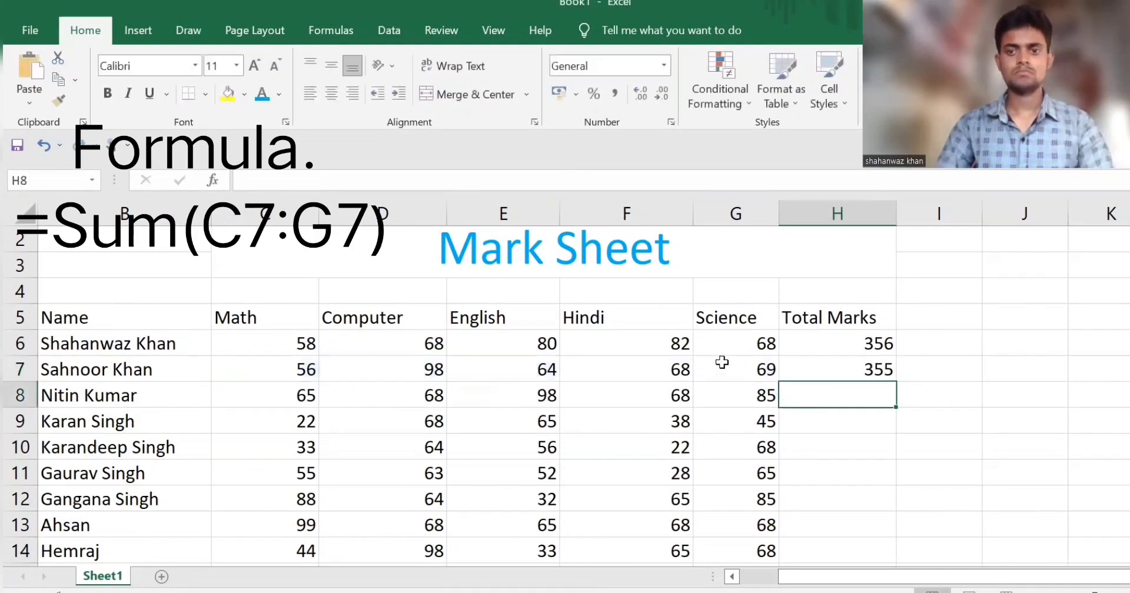
Step: Fill the total formula from H6 down through H14 for all the students
{"action": "left_click", "coordinate": [858, 336]}
{"action": "left_click_drag", "start_coordinate": [898, 357], "coordinate": [877, 559]}
{"action": "scroll", "coordinate": [921, 503], "scroll_direction": "down", "scroll_amount": 2}
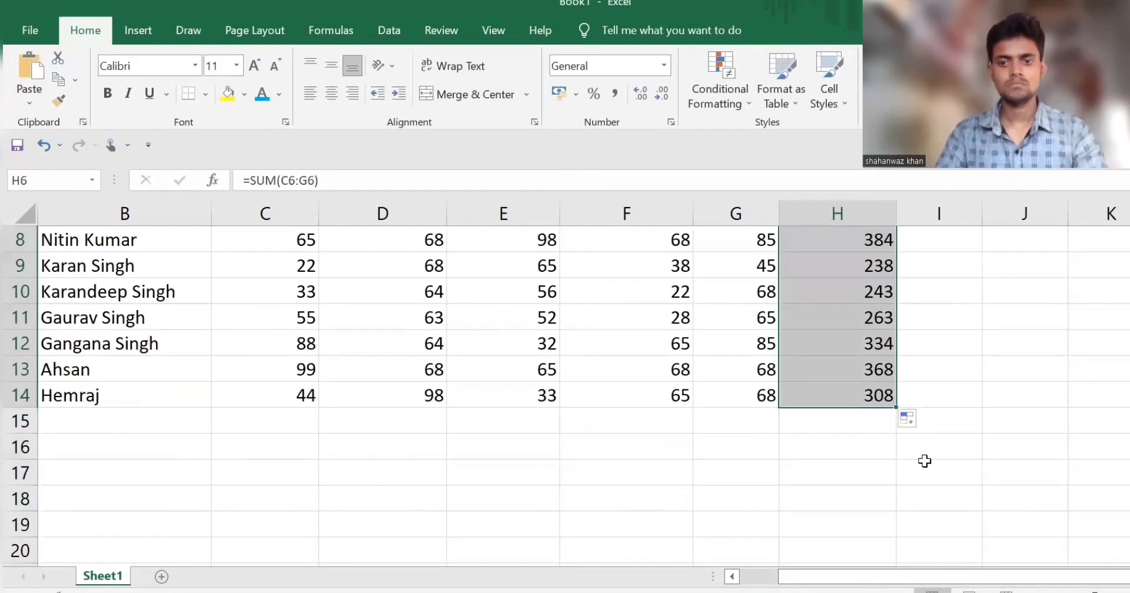
Step: Label cell B16 below the student list "Max Number"
{"action": "left_click", "coordinate": [195, 444]}
{"action": "scroll", "coordinate": [299, 465], "scroll_direction": "down", "scroll_amount": 2}
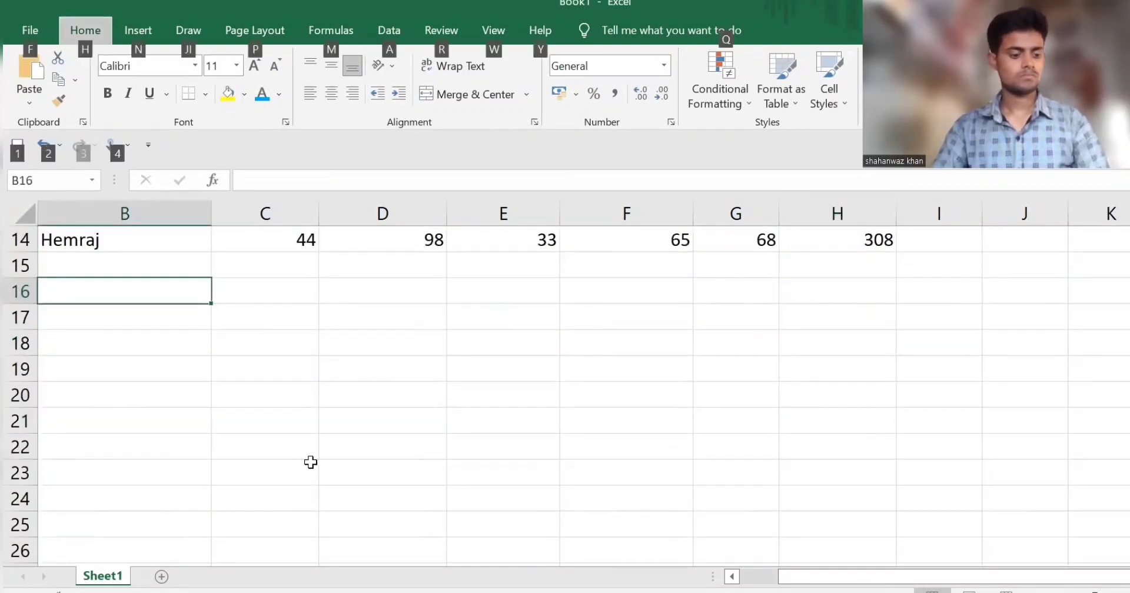
{"action": "scroll", "coordinate": [306, 462], "scroll_direction": "up", "scroll_amount": 4}
{"action": "scroll", "coordinate": [310, 459], "scroll_direction": "down", "scroll_amount": 1}
{"action": "scroll", "coordinate": [350, 460], "scroll_direction": "down", "scroll_amount": 3}
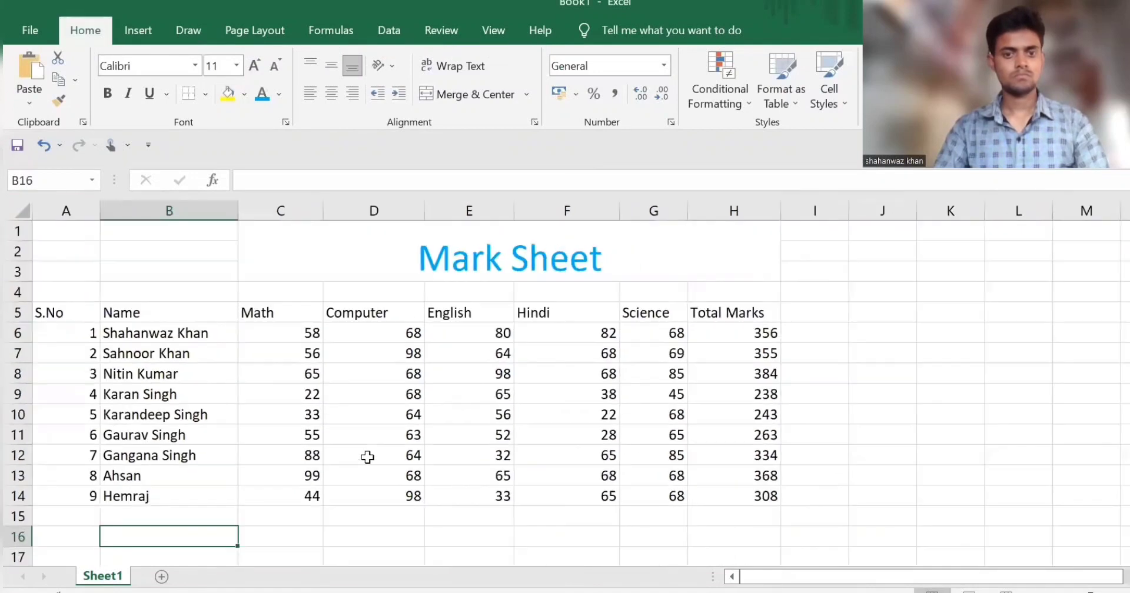
{"action": "scroll", "coordinate": [411, 445], "scroll_direction": "up", "scroll_amount": 2}
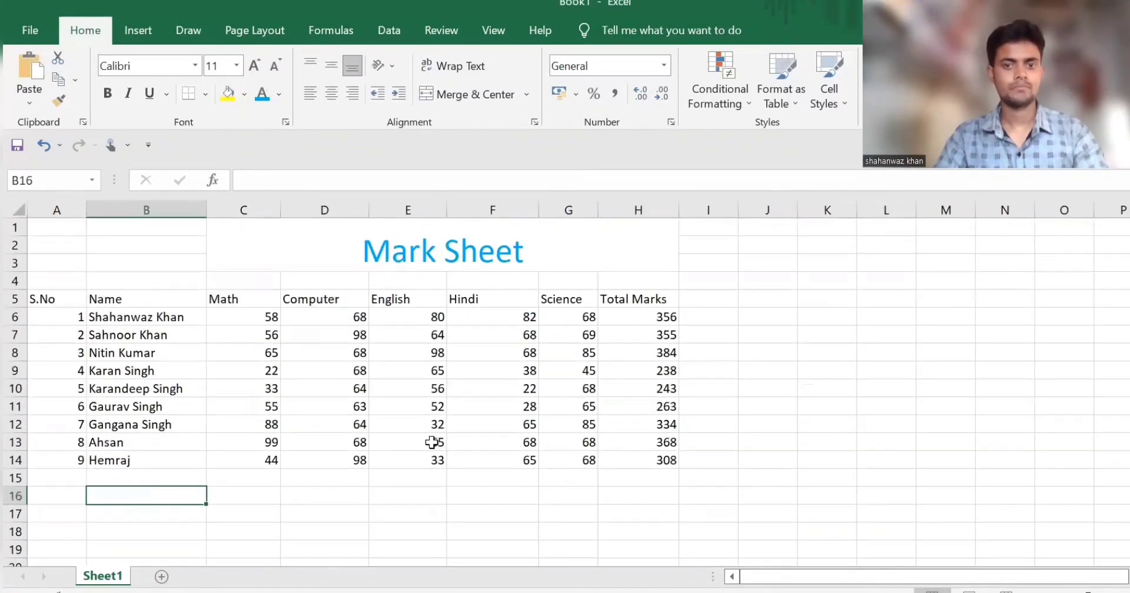
{"action": "left_click", "coordinate": [705, 296]}
{"action": "left_click", "coordinate": [155, 497]}
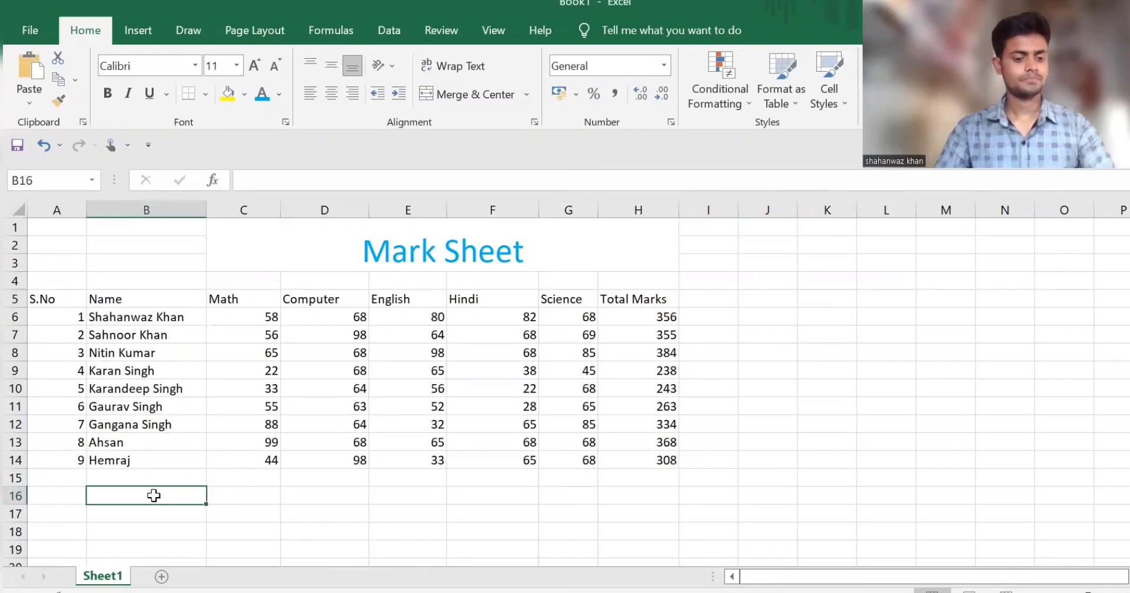
{"action": "type", "text": "Max N"}
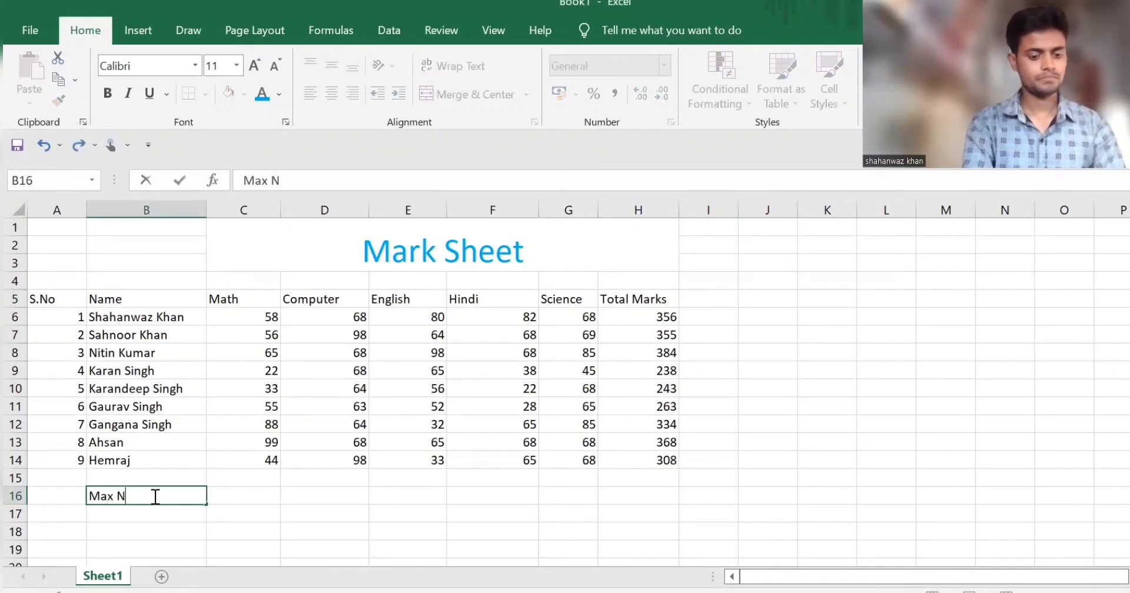
{"action": "type", "text": "Umber"}
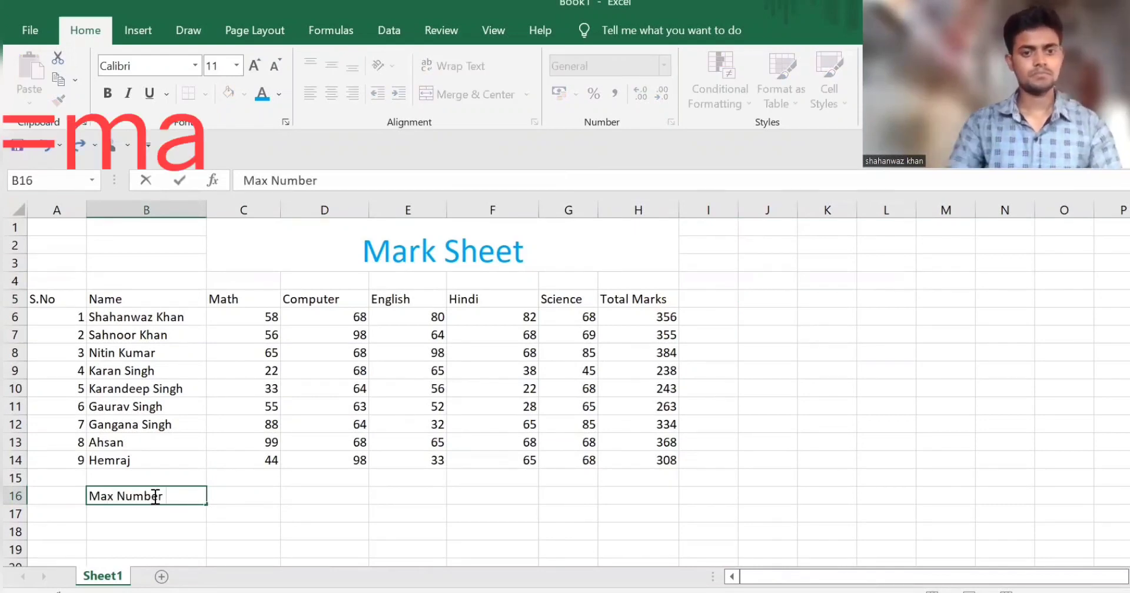
Step: Enter =max(C6:C14) in C16 for the highest Math mark and fill the formula across to H16
{"action": "left_click", "coordinate": [245, 495]}
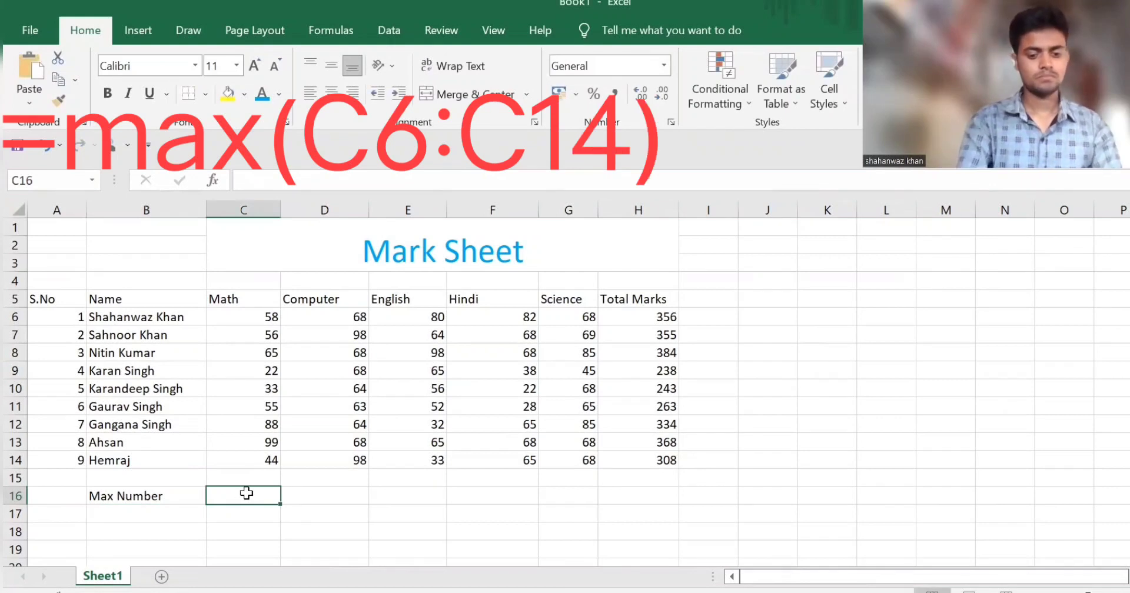
{"action": "type", "text": "="}
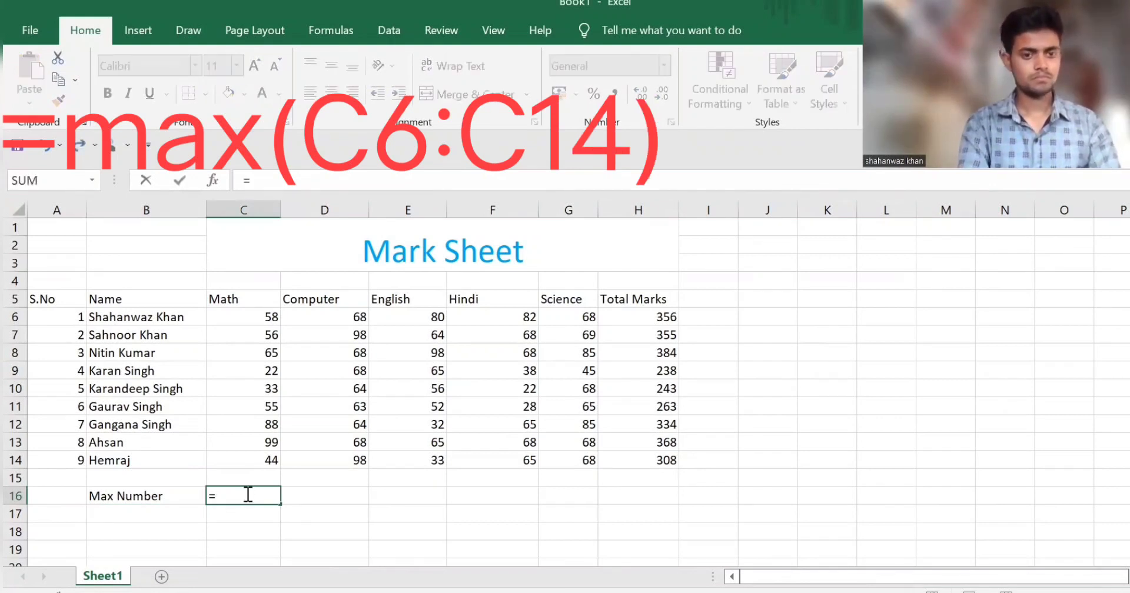
{"action": "type", "text": "max"}
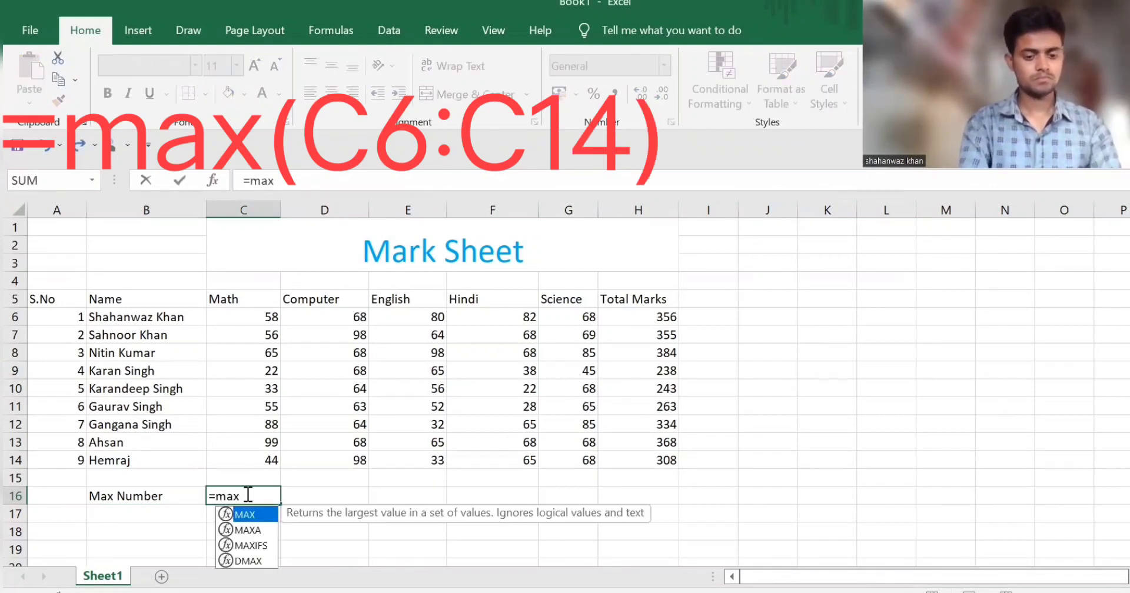
{"action": "type", "text": "("}
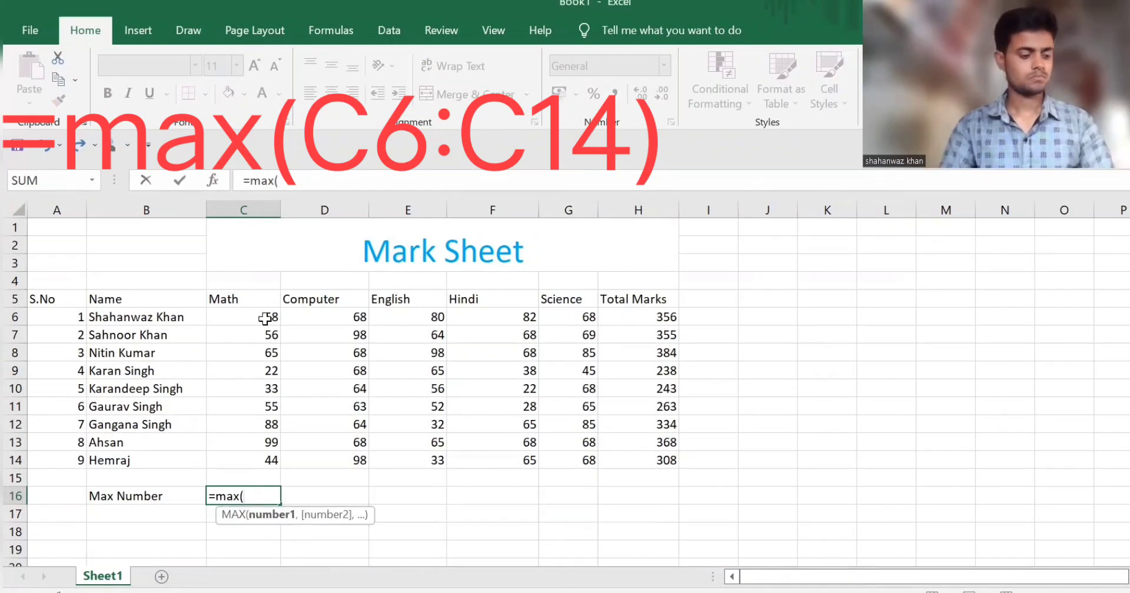
{"action": "left_click_drag", "start_coordinate": [271, 316], "coordinate": [271, 460]}
{"action": "type", "text": ")"}
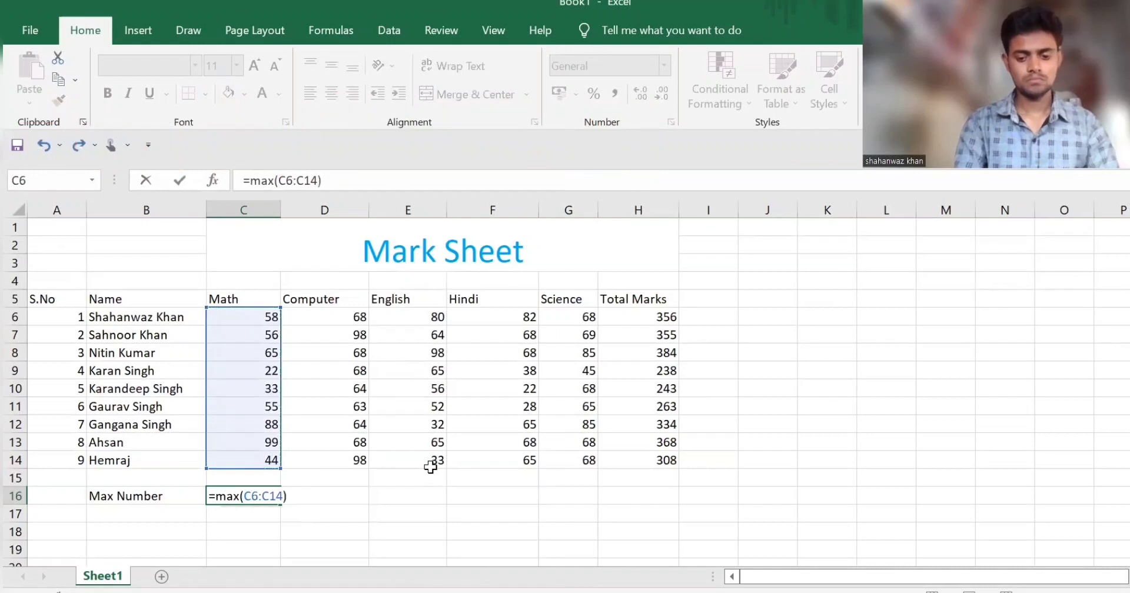
{"action": "key", "text": "Return"}
{"action": "left_click", "coordinate": [271, 496]}
{"action": "left_click_drag", "start_coordinate": [280, 504], "coordinate": [647, 490]}
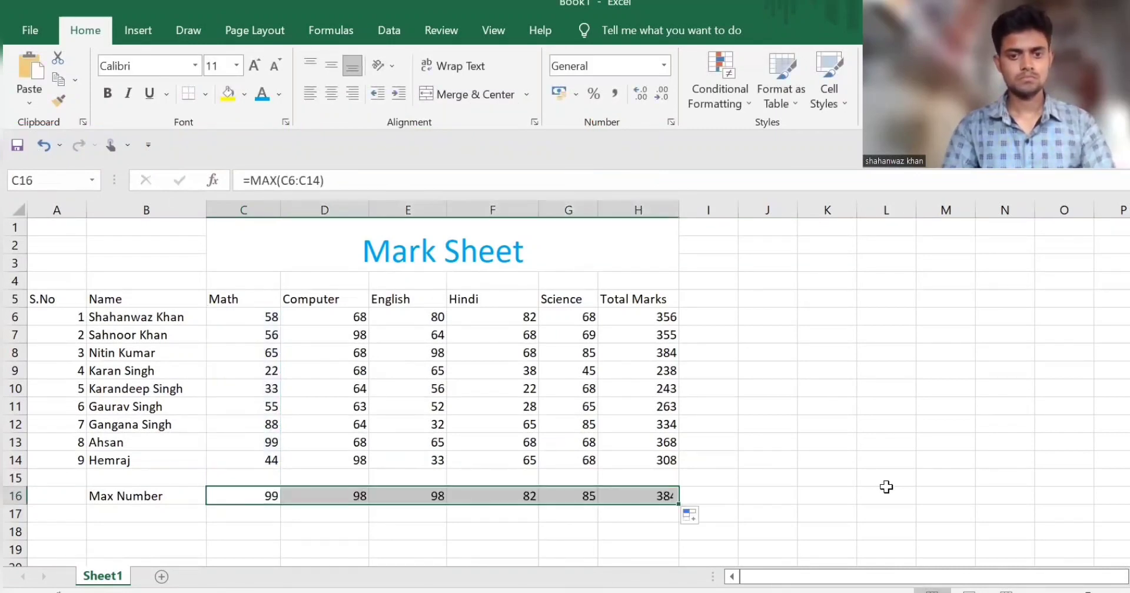
Step: Label cell B17, directly below the Max Number label, "Min Number"
{"action": "left_click", "coordinate": [129, 520]}
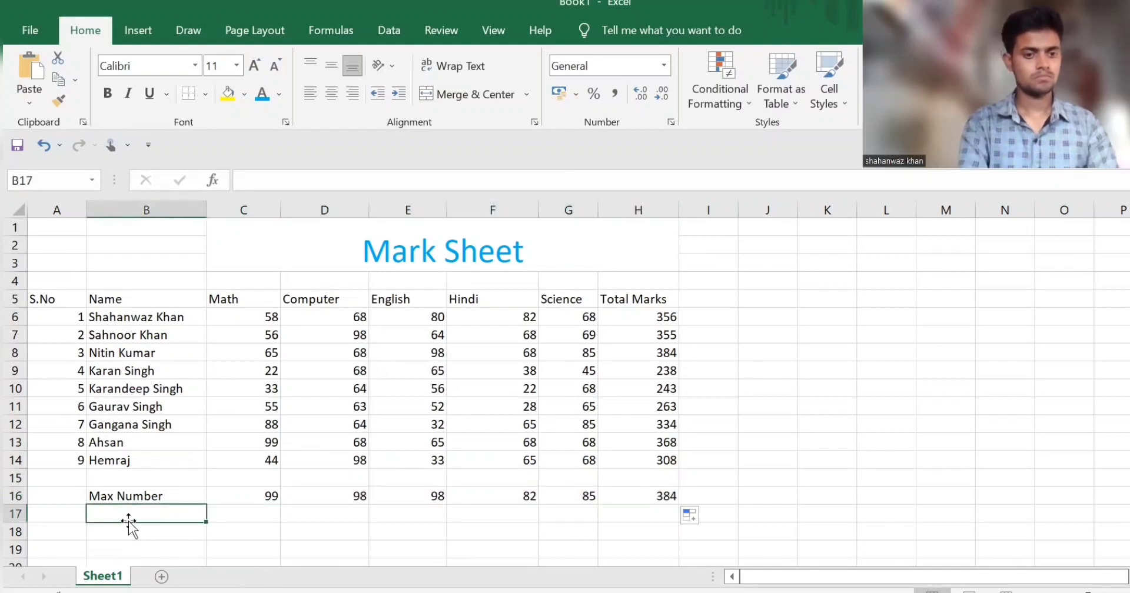
{"action": "type", "text": "MI"}
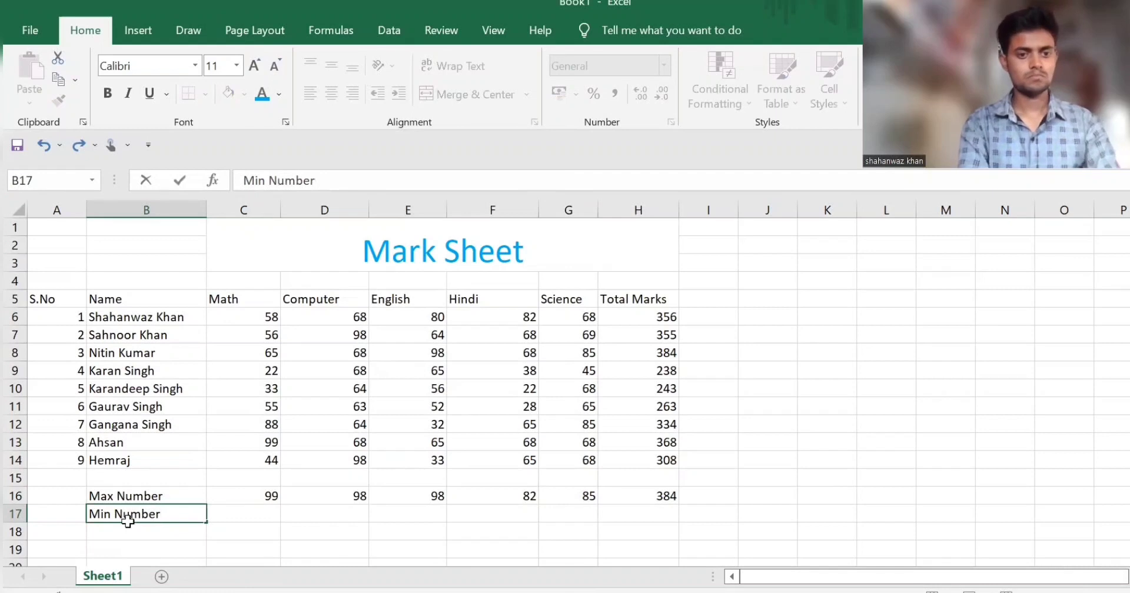
{"action": "key", "text": "Right"}
Step: Enter =min(C6:C14) in C17 to get the lowest Math mark
{"action": "type", "text": "="}
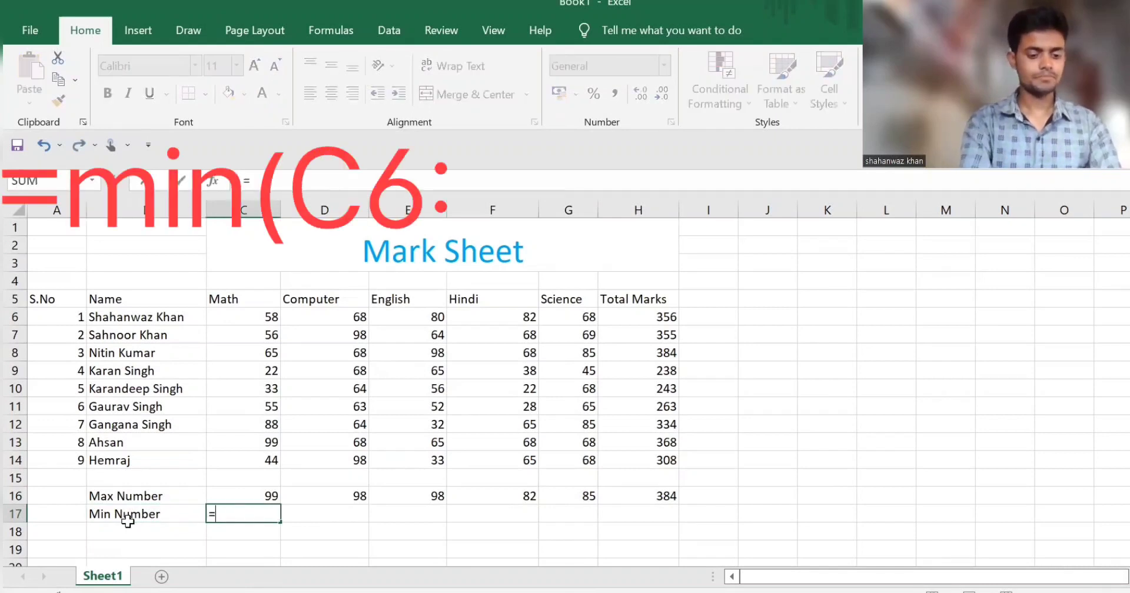
{"action": "type", "text": "su"}
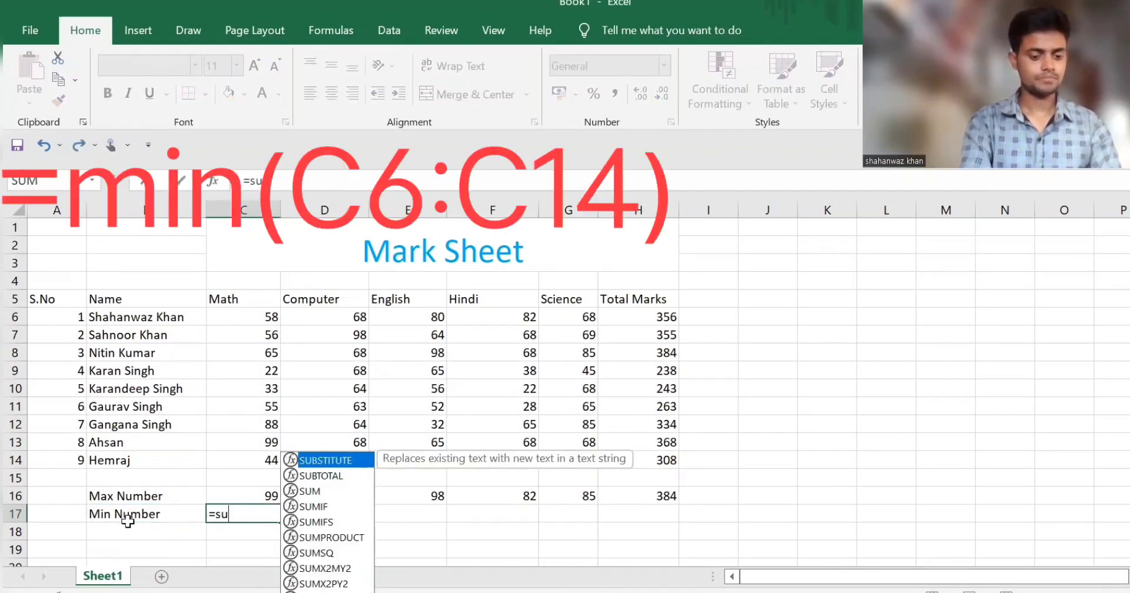
{"action": "key", "text": "BackSpace"}
{"action": "key", "text": "BackSpace"}
{"action": "type", "text": "min"}
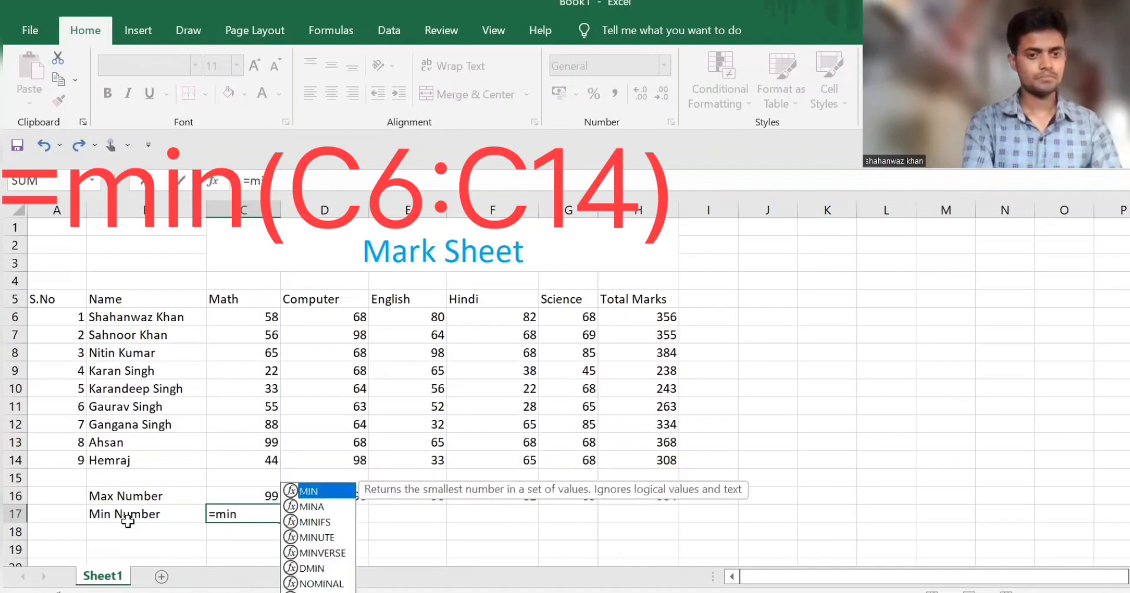
{"action": "type", "text": "("}
{"action": "left_click_drag", "start_coordinate": [265, 318], "coordinate": [259, 453]}
{"action": "type", "text": ")"}
{"action": "key", "text": "Return"}
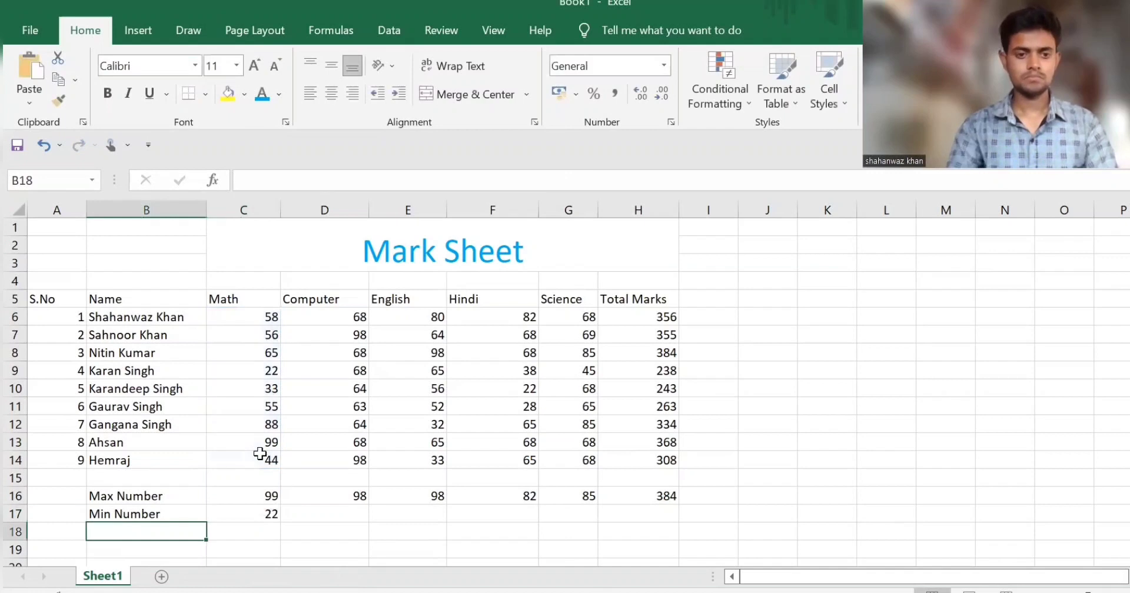
Step: Fill the minimum formula from C17 across to H17 for the other subjects and the totals
{"action": "left_click", "coordinate": [268, 517]}
{"action": "left_click_drag", "start_coordinate": [483, 516], "coordinate": [1041, 516]}
{"action": "scroll", "coordinate": [832, 419], "scroll_direction": "down", "scroll_amount": 1}
{"action": "scroll", "coordinate": [786, 405], "scroll_direction": "up", "scroll_amount": 1}
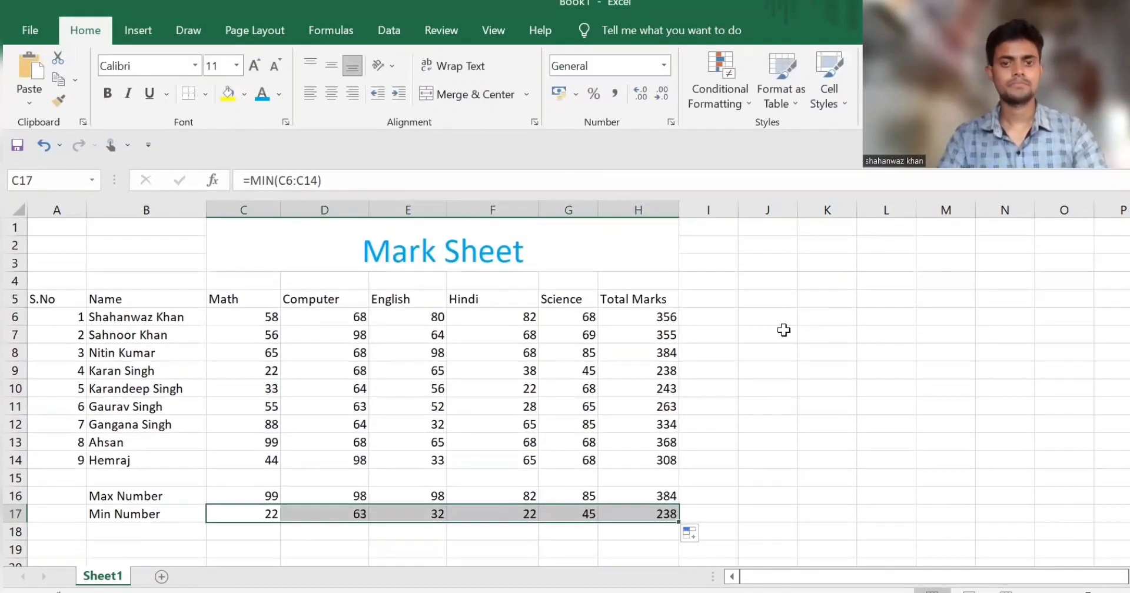
{"action": "left_click", "coordinate": [92, 272]}
{"action": "left_click", "coordinate": [807, 304]}
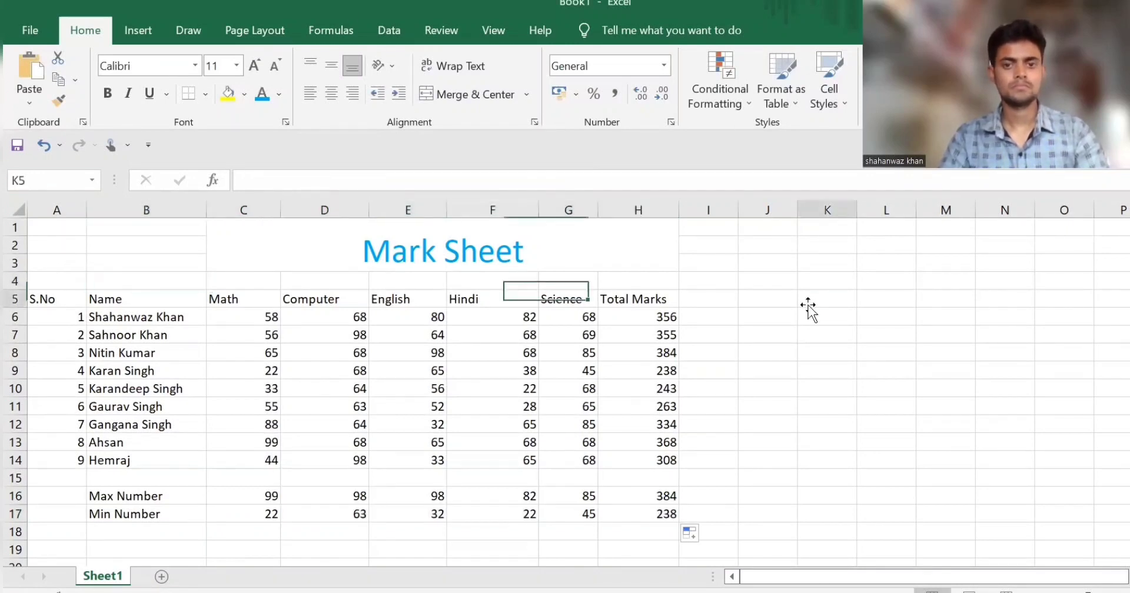
{"action": "scroll", "coordinate": [660, 479], "scroll_direction": "down", "scroll_amount": 1}
{"action": "left_click", "coordinate": [265, 482]}
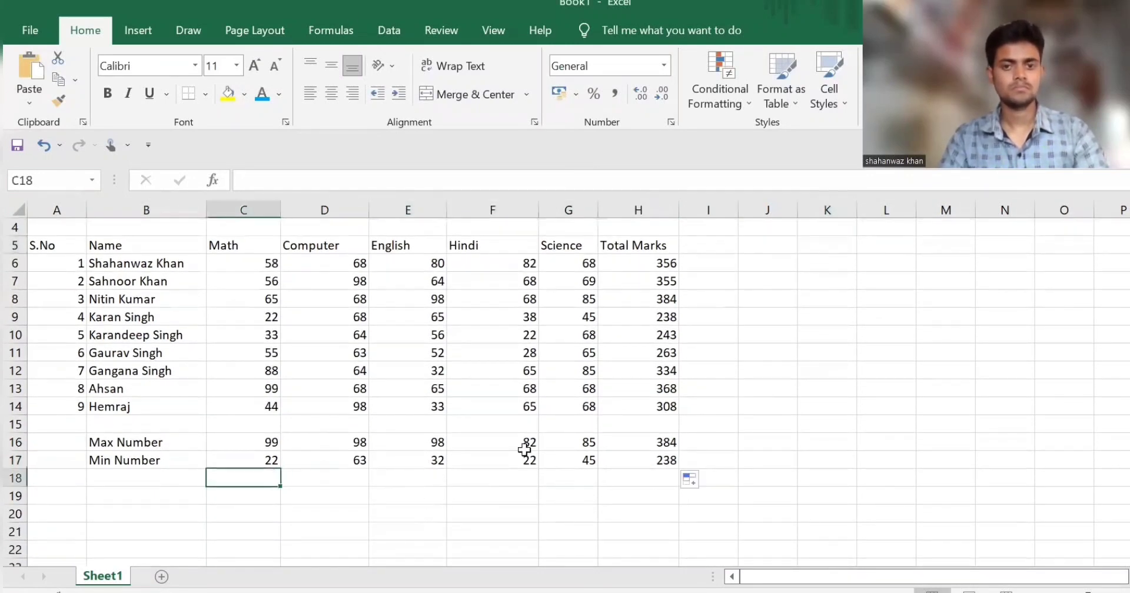
{"action": "scroll", "coordinate": [714, 414], "scroll_direction": "up", "scroll_amount": 1}
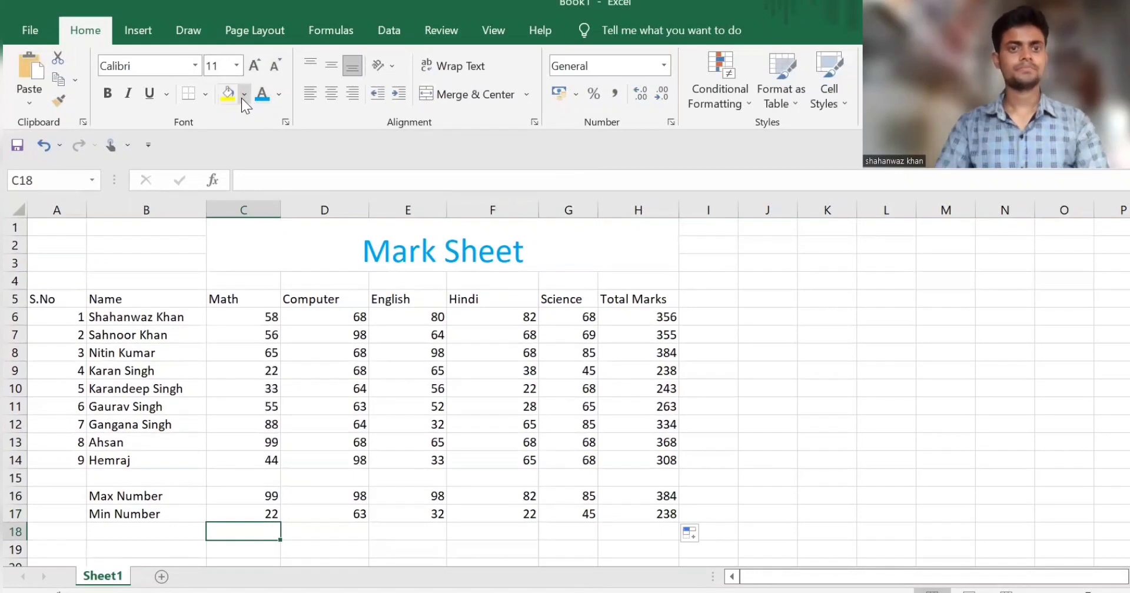
{"action": "left_click_drag", "start_coordinate": [746, 391], "coordinate": [765, 372]}
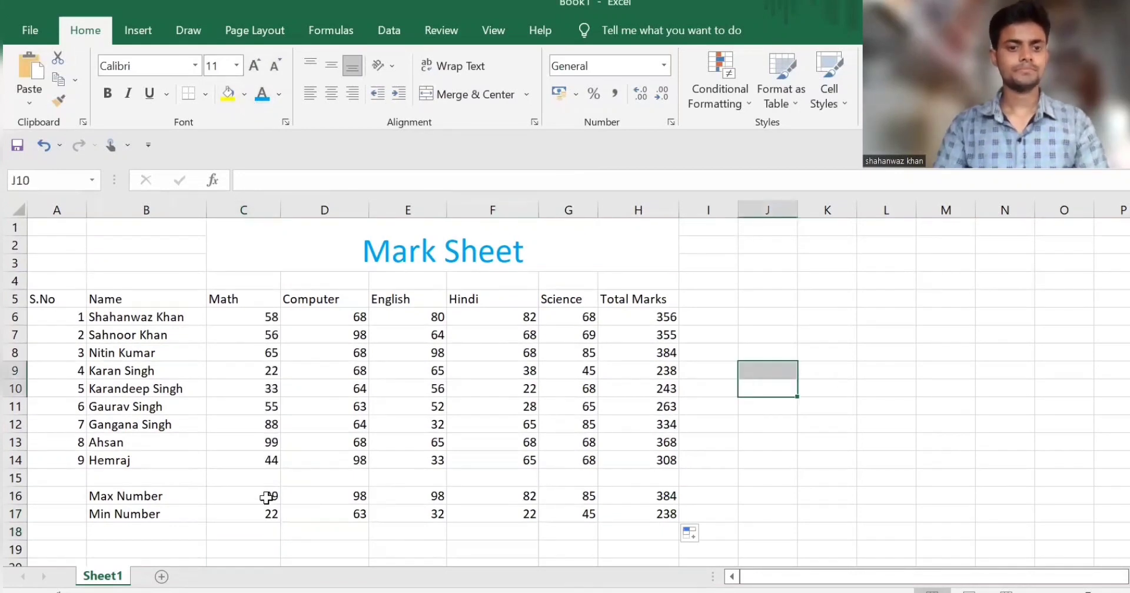
Step: Fill the Total Marks header in H5 with yellow and cells H6:H17 with Blue, Accent 1, Lighter 40%
{"action": "left_click", "coordinate": [607, 299]}
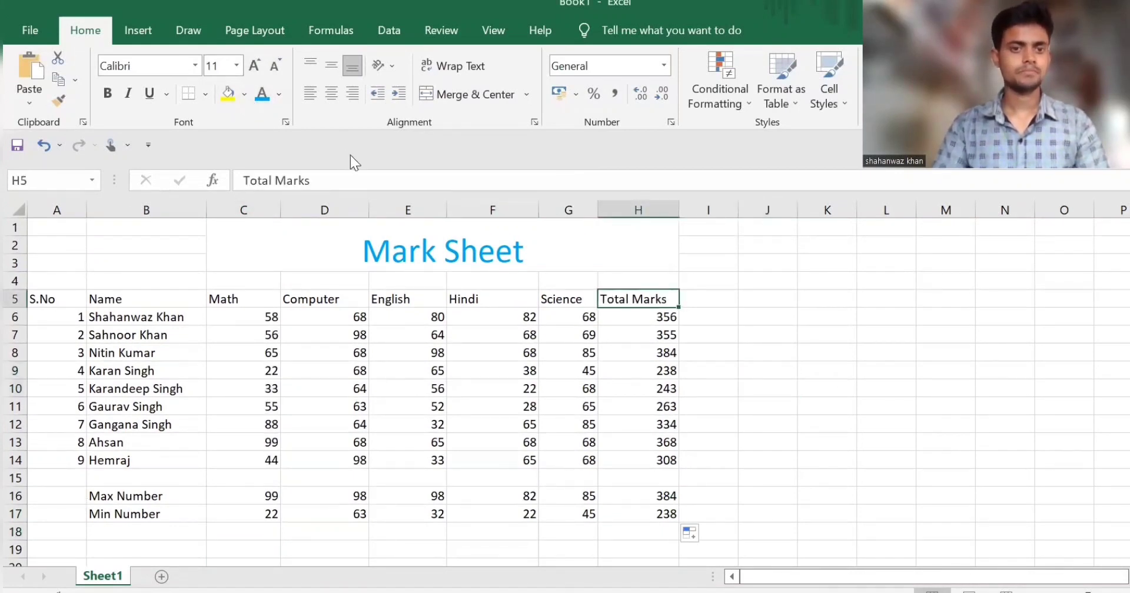
{"action": "left_click", "coordinate": [227, 94]}
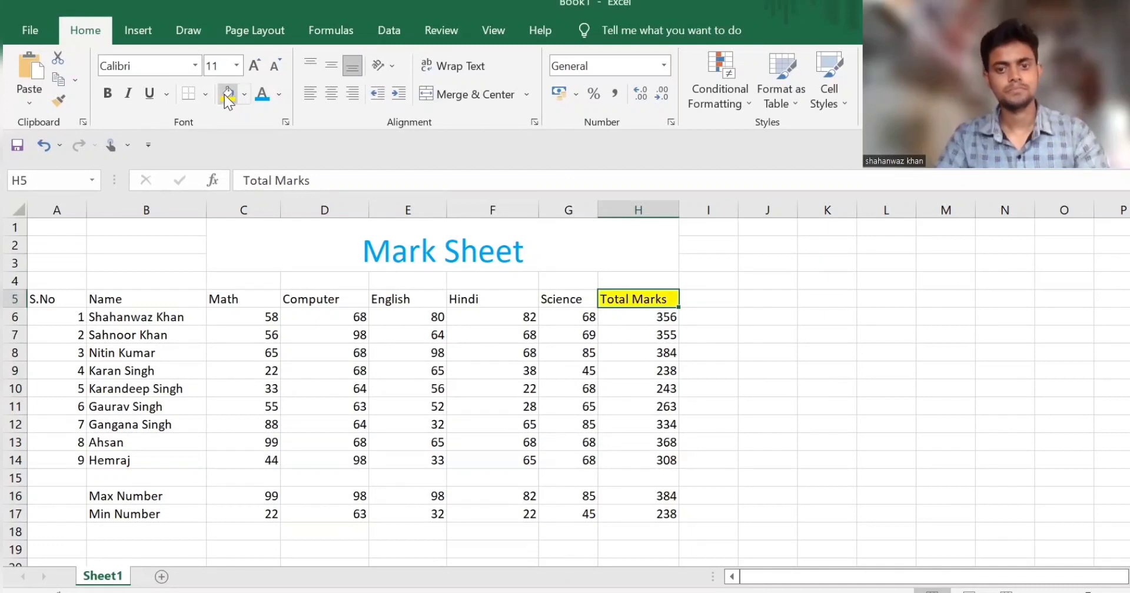
{"action": "left_click_drag", "start_coordinate": [656, 310], "coordinate": [666, 513]}
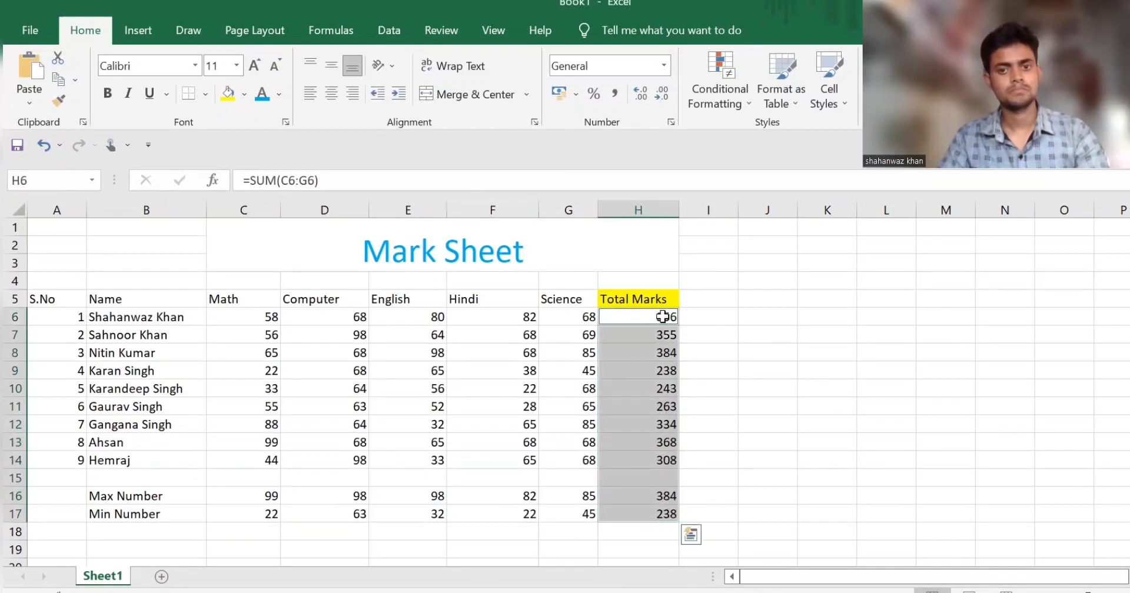
{"action": "left_click", "coordinate": [243, 93]}
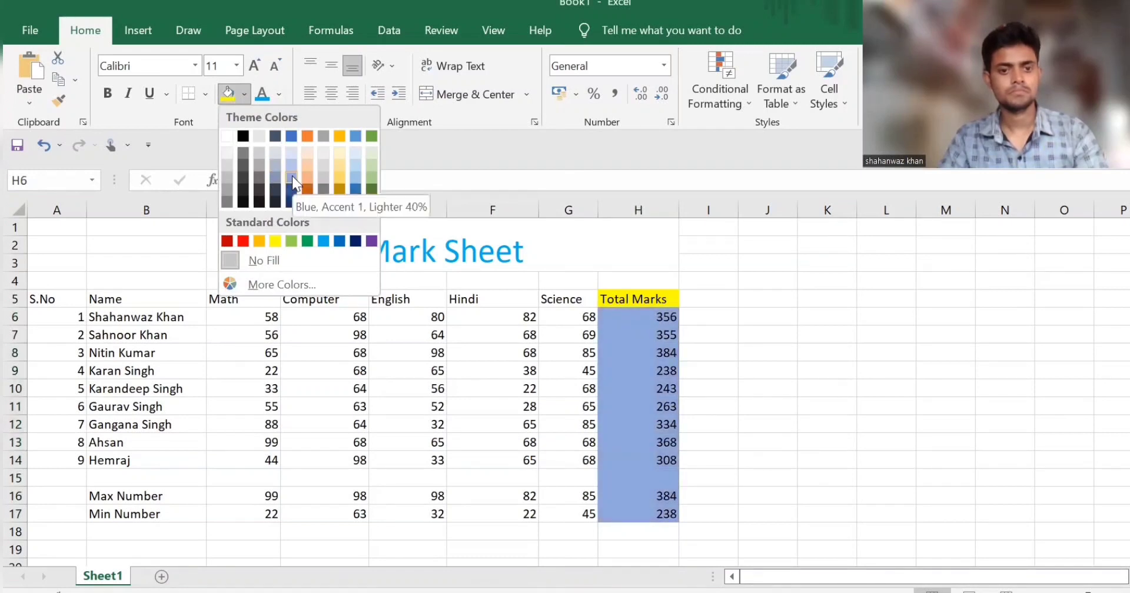
{"action": "left_click", "coordinate": [292, 176]}
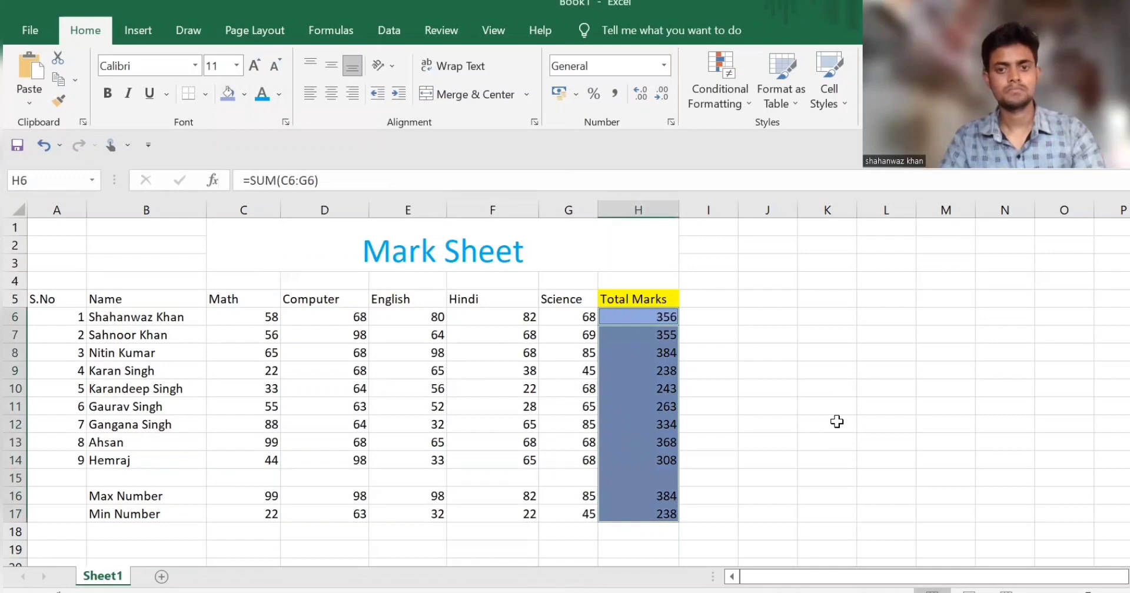
{"action": "left_click", "coordinate": [771, 402]}
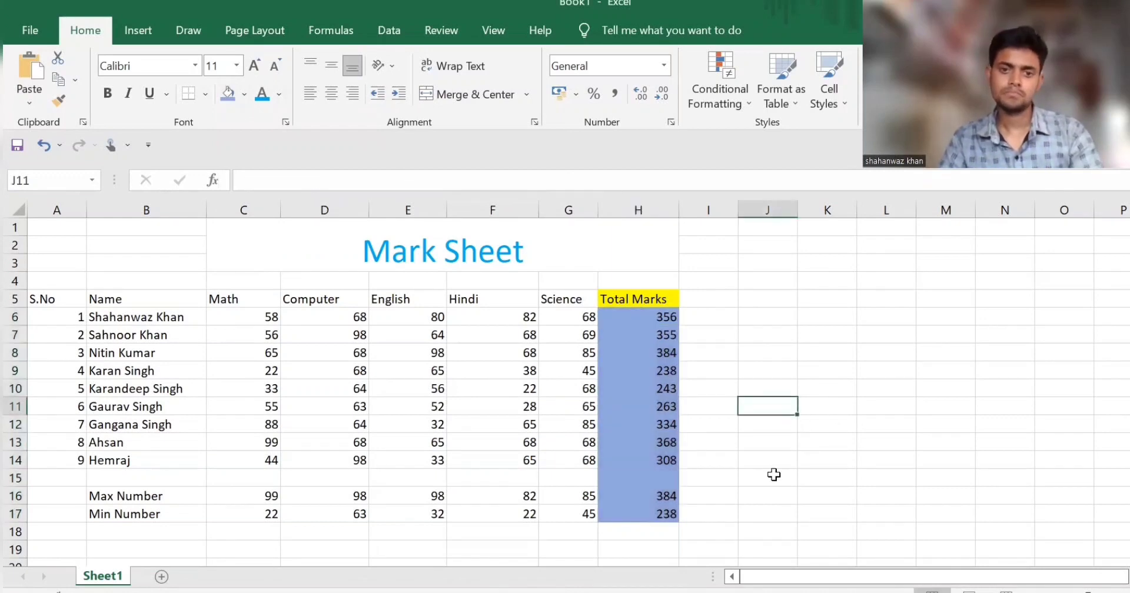
Step: Undo the last two fills, on the Total Marks header and on H6:H17
{"action": "left_click_drag", "start_coordinate": [656, 516], "coordinate": [658, 495]}
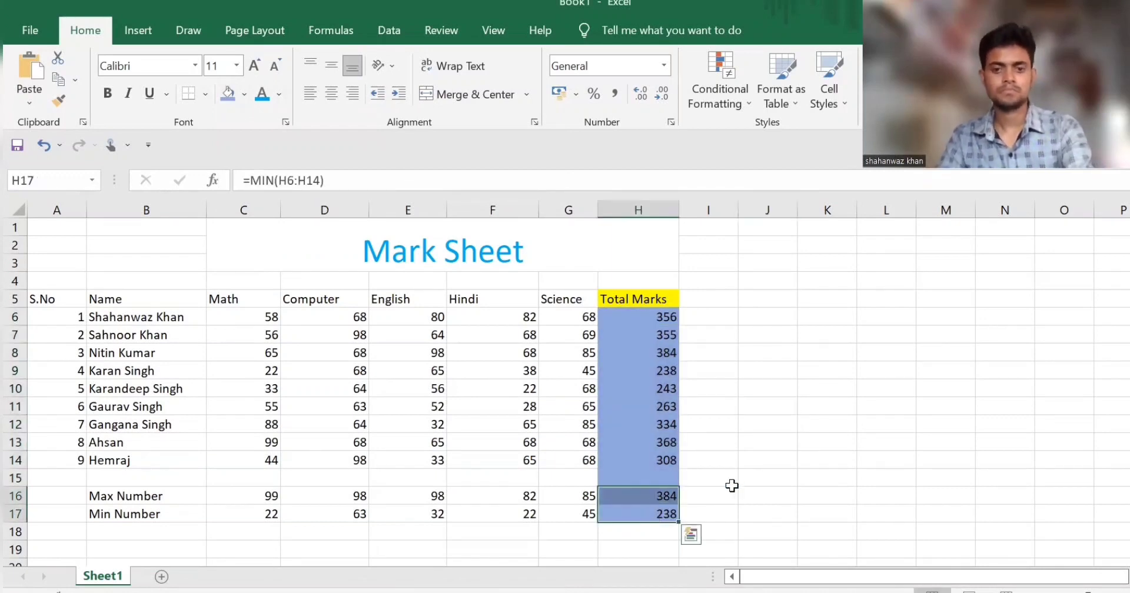
{"action": "left_click", "coordinate": [713, 495]}
{"action": "left_click", "coordinate": [758, 462]}
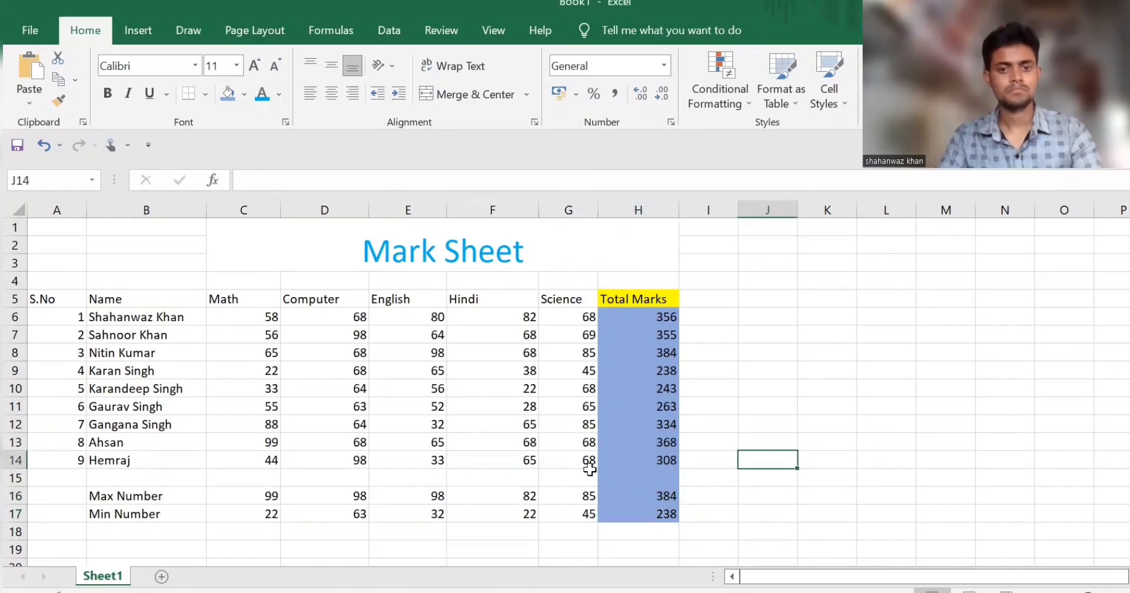
{"action": "left_click_drag", "start_coordinate": [592, 466], "coordinate": [500, 423]}
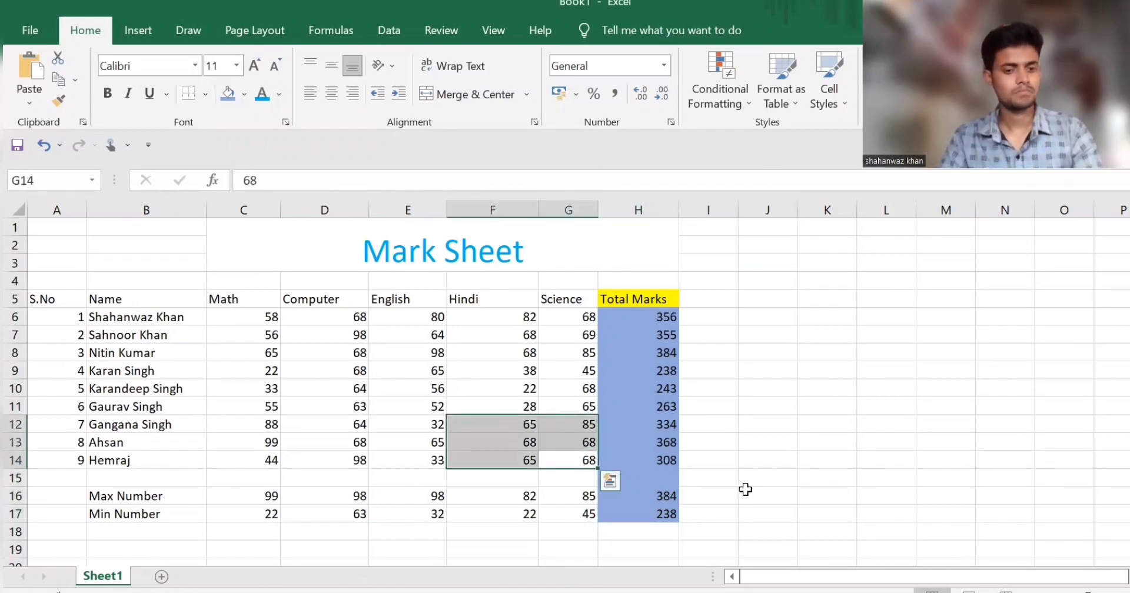
{"action": "key", "text": "ctrl+z"}
{"action": "key", "text": "ctrl+z"}
Step: Fill only the students' total marks in H6:H14 with a light blue from the Accent 1 shades
{"action": "left_click_drag", "start_coordinate": [651, 461], "coordinate": [670, 321]}
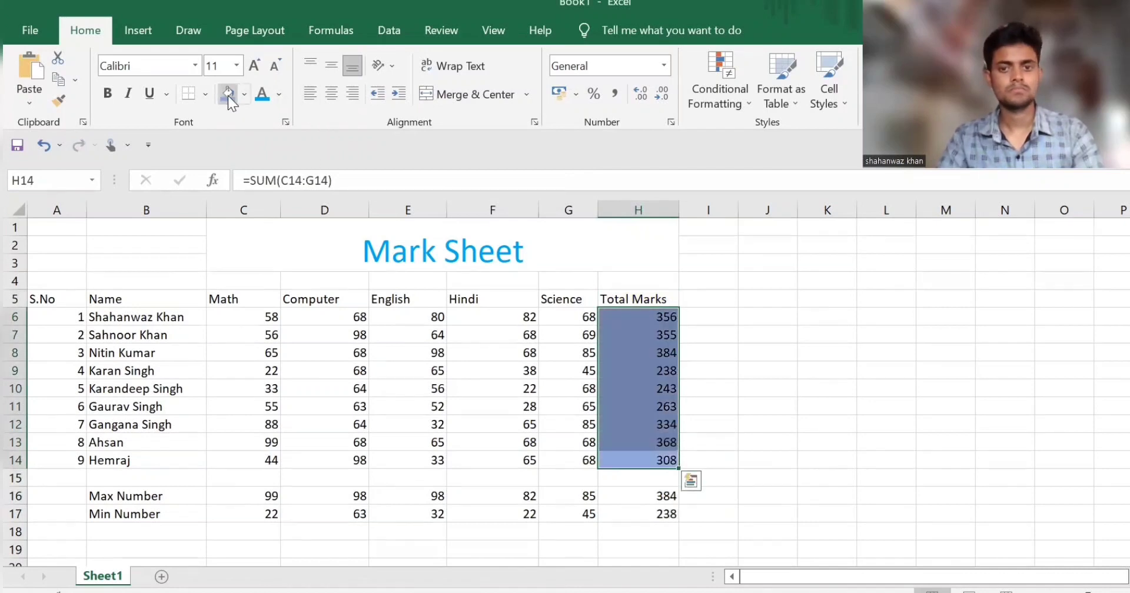
{"action": "left_click", "coordinate": [244, 94]}
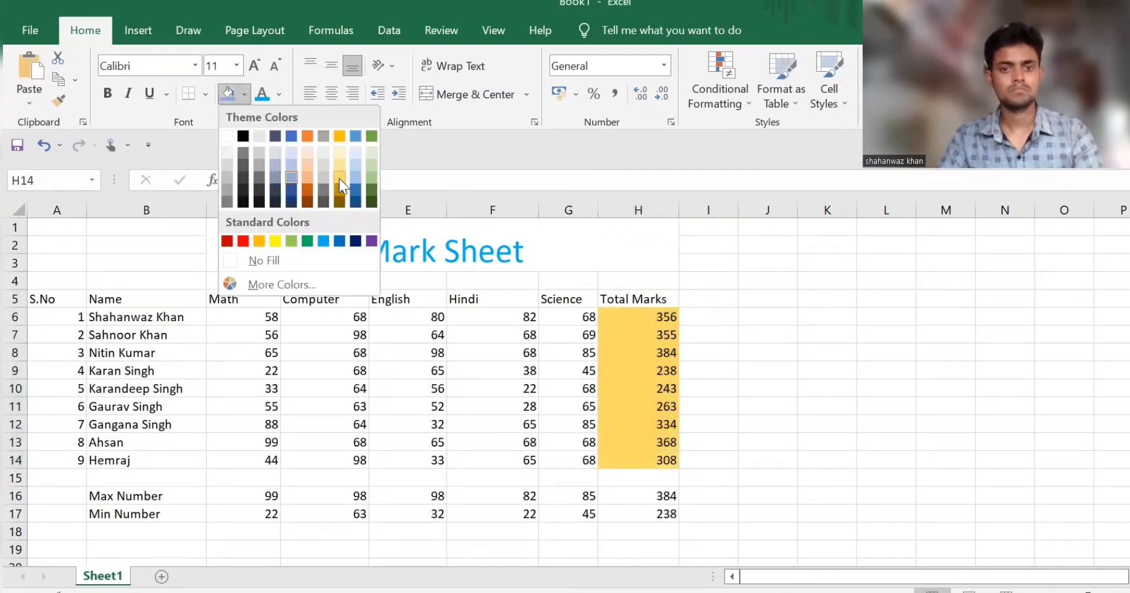
{"action": "left_click", "coordinate": [294, 164]}
{"action": "left_click", "coordinate": [804, 391]}
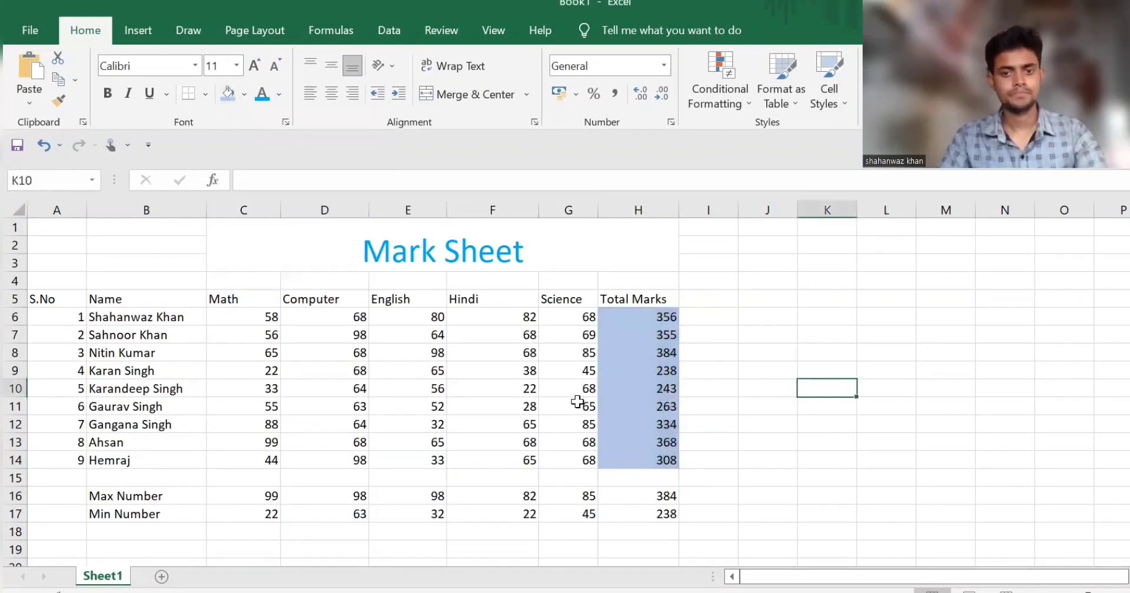
Step: Fill the subject marks in C6:G14 with a light gold colour
{"action": "left_click_drag", "start_coordinate": [245, 316], "coordinate": [580, 450]}
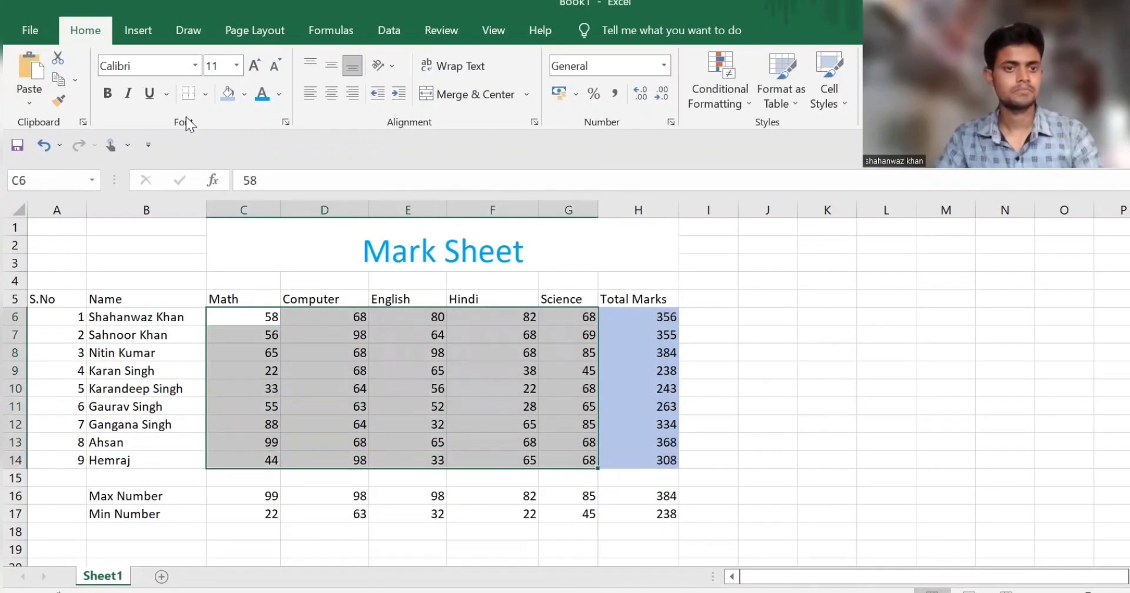
{"action": "left_click", "coordinate": [243, 94]}
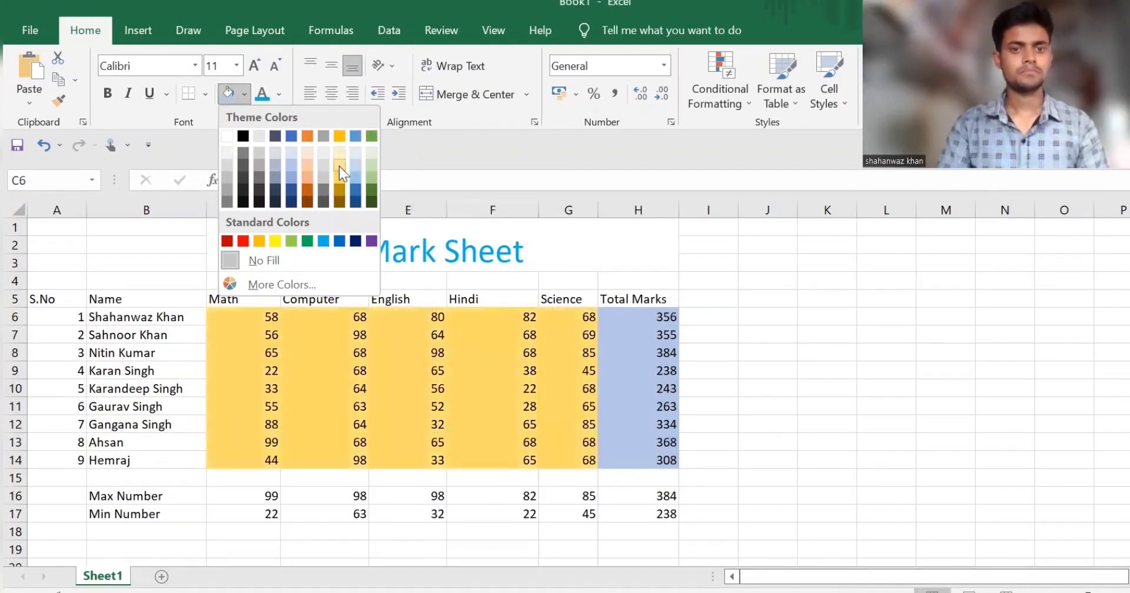
{"action": "left_click", "coordinate": [340, 158]}
Step: Fill the serial numbers and student names in A6:B14 with a light blue colour
{"action": "left_click_drag", "start_coordinate": [76, 314], "coordinate": [146, 462]}
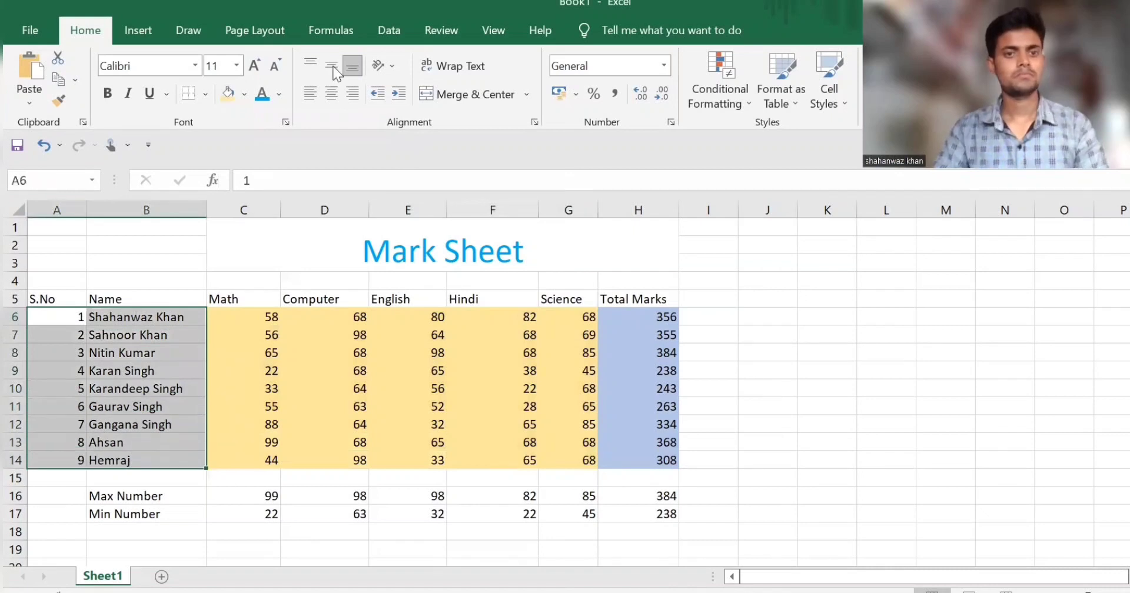
{"action": "left_click", "coordinate": [241, 96]}
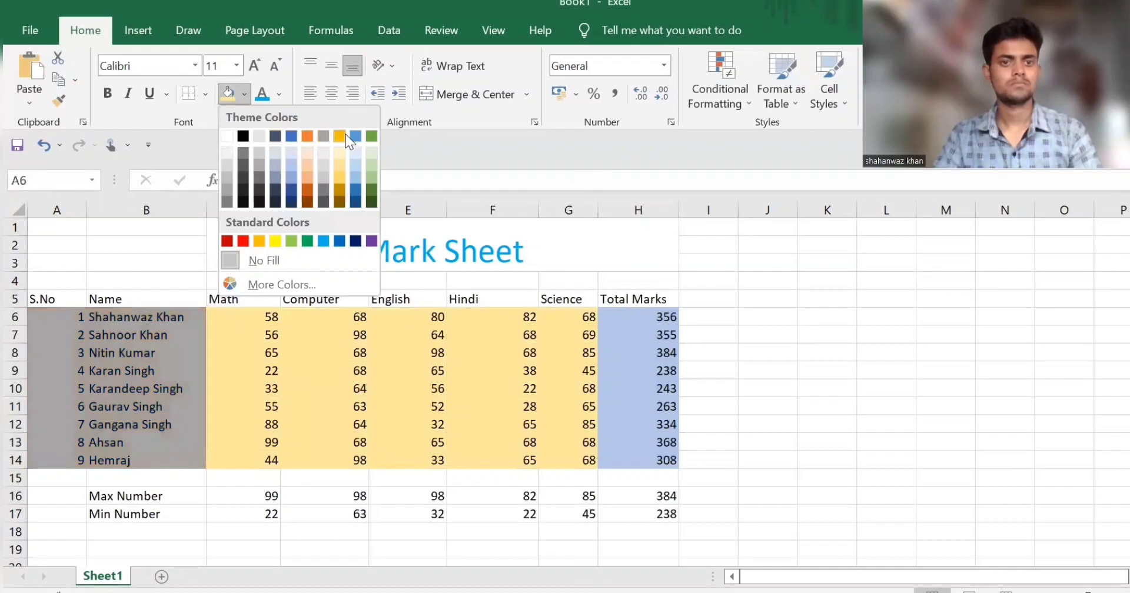
{"action": "left_click", "coordinate": [357, 172]}
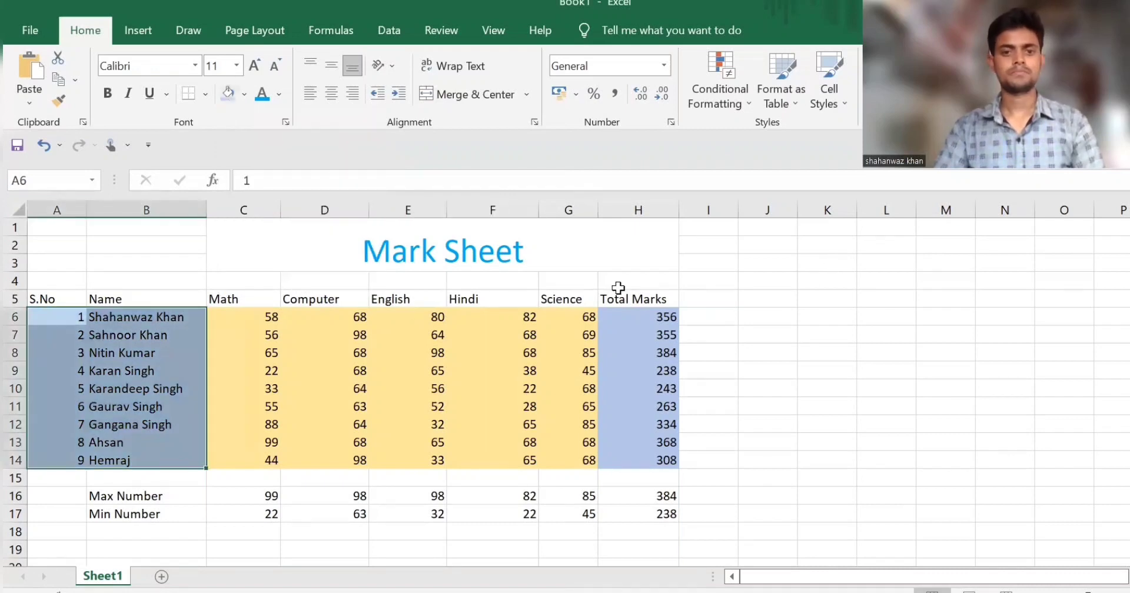
Step: Fill the header row A5:H5 with Blue-Gray, Text 2, Lighter 40%
{"action": "left_click_drag", "start_coordinate": [40, 293], "coordinate": [645, 295]}
{"action": "left_click", "coordinate": [243, 94]}
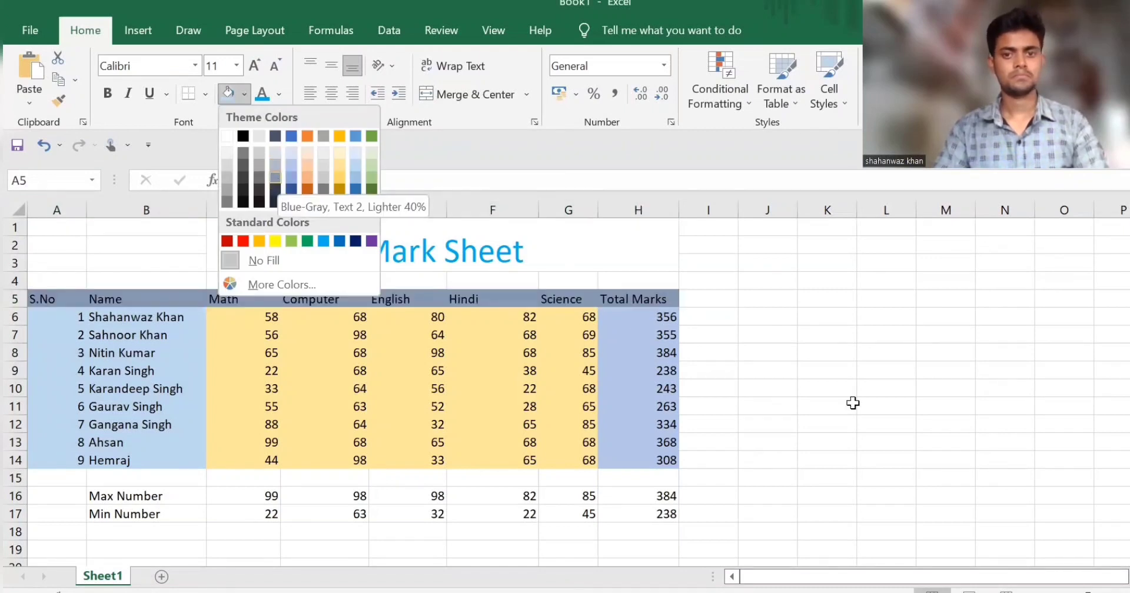
{"action": "left_click", "coordinate": [783, 424]}
Step: Fill the Max Number and Min Number labels in B16:B17 with a gold colour
{"action": "scroll", "coordinate": [90, 436], "scroll_direction": "down", "scroll_amount": 1}
{"action": "left_click_drag", "start_coordinate": [109, 468], "coordinate": [112, 462]}
{"action": "left_click", "coordinate": [248, 87]}
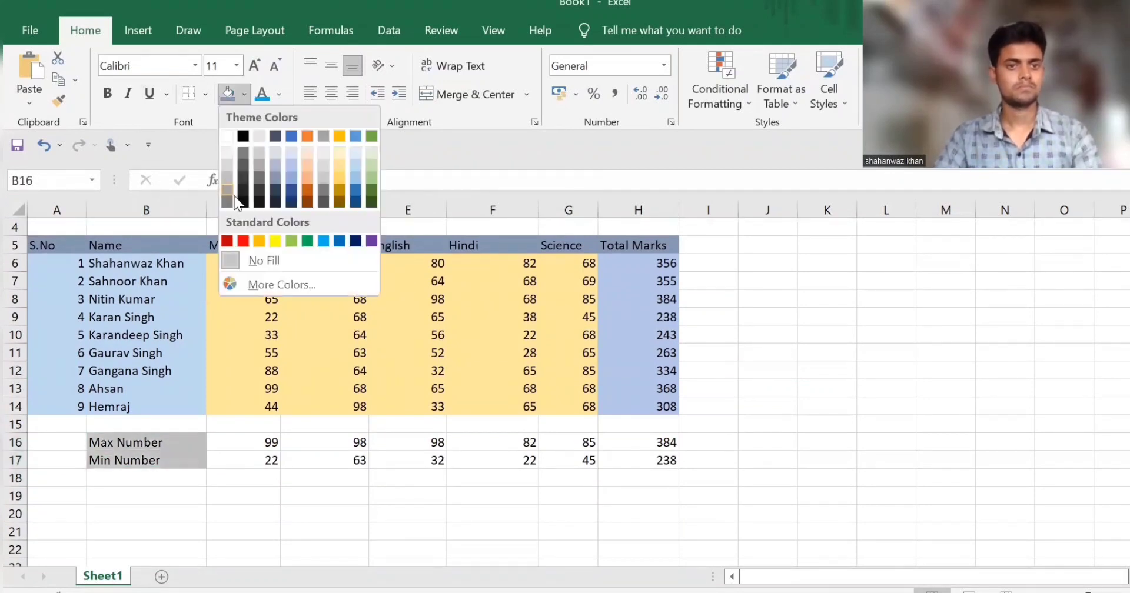
{"action": "left_click", "coordinate": [341, 178]}
{"action": "left_click", "coordinate": [824, 478]}
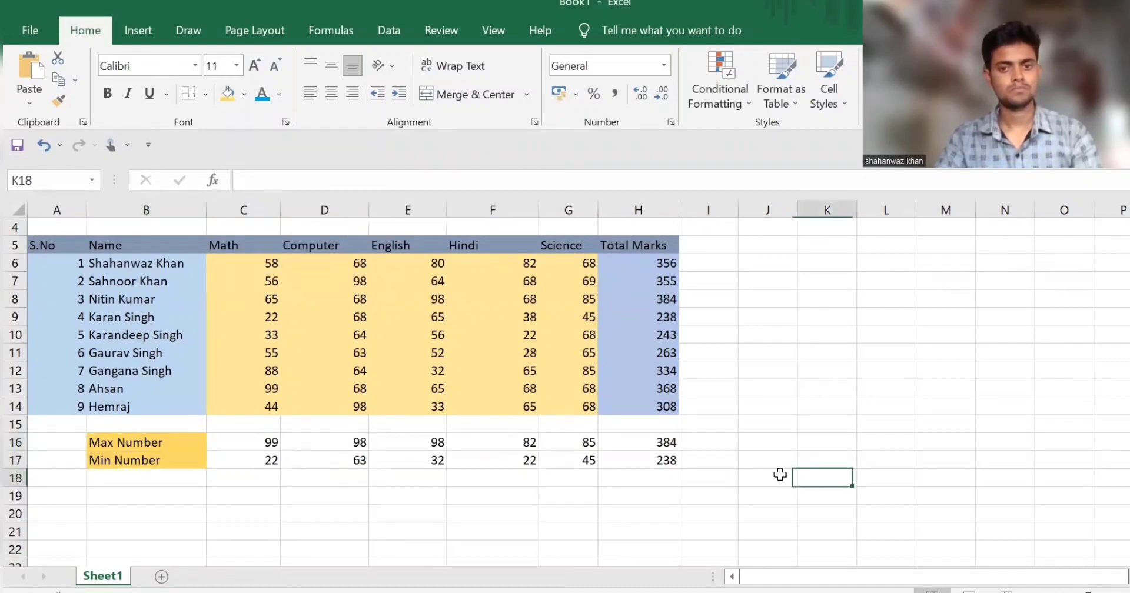
Step: Fill the maximum and minimum values in C16:H17 with Blue, Accent 5, Lighter 60%
{"action": "left_click_drag", "start_coordinate": [250, 441], "coordinate": [665, 463]}
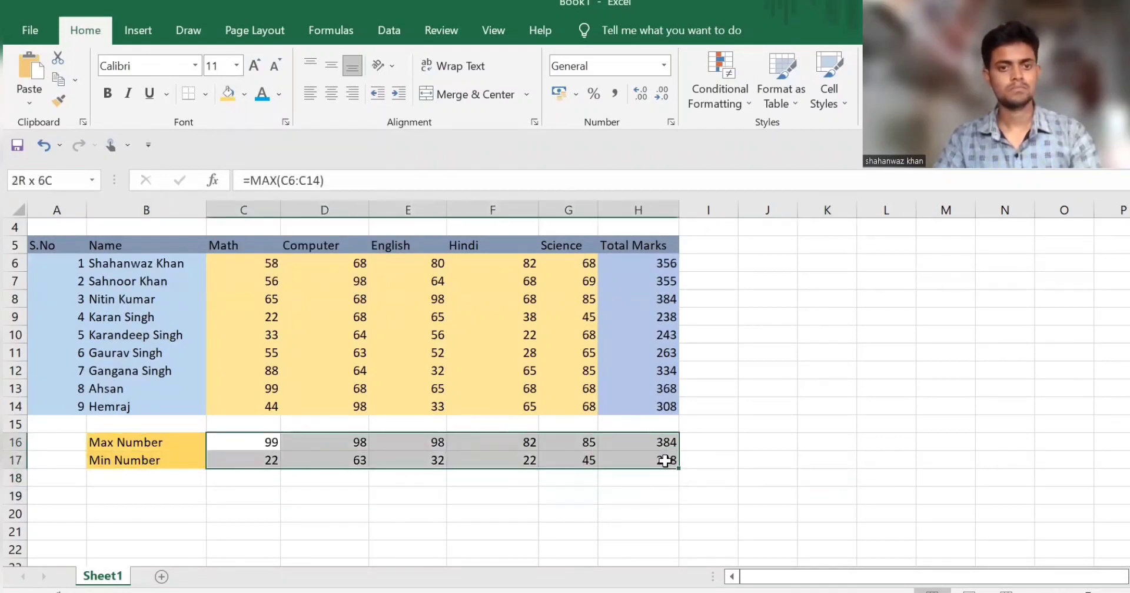
{"action": "left_click", "coordinate": [247, 89]}
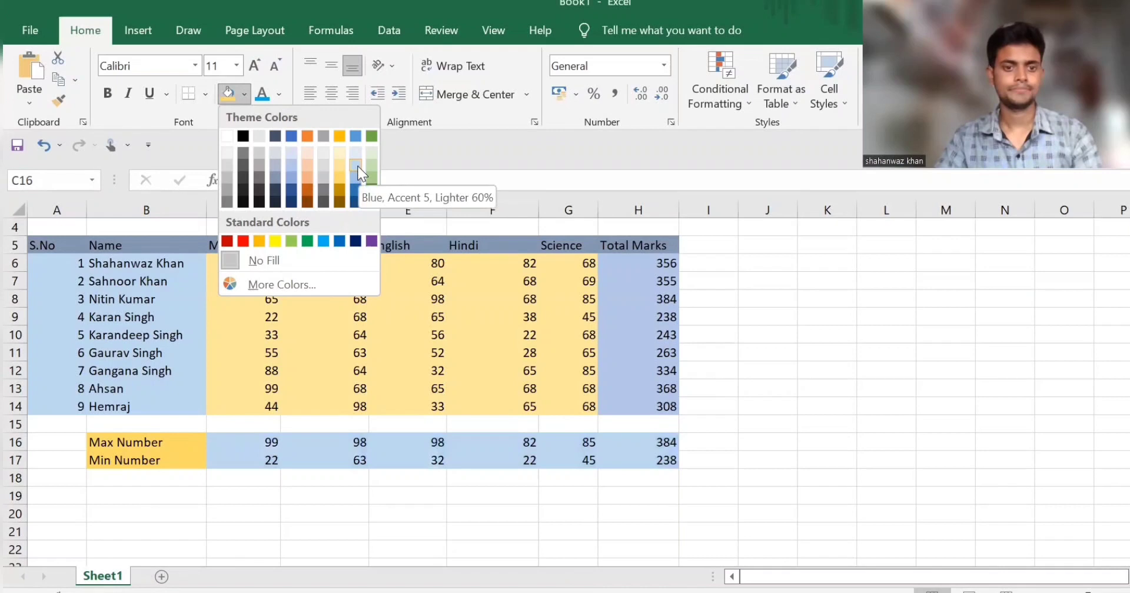
{"action": "key", "text": "Return"}
{"action": "scroll", "coordinate": [789, 313], "scroll_direction": "up", "scroll_amount": 1}
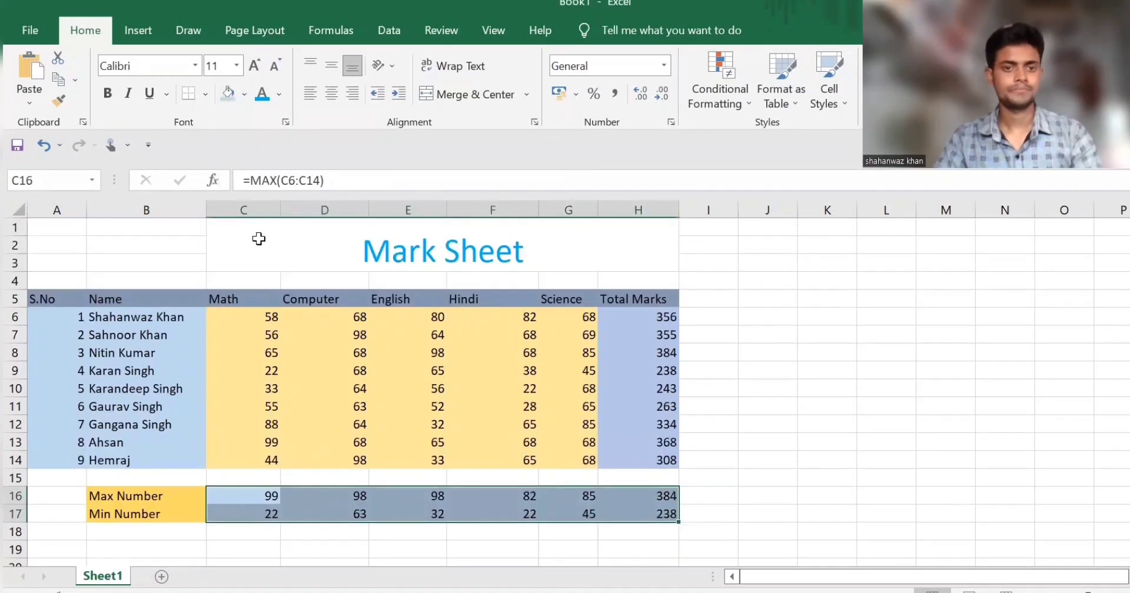
Step: Fill the merged Mark Sheet title cell in C1:H3 with a light gold colour
{"action": "left_click", "coordinate": [469, 265]}
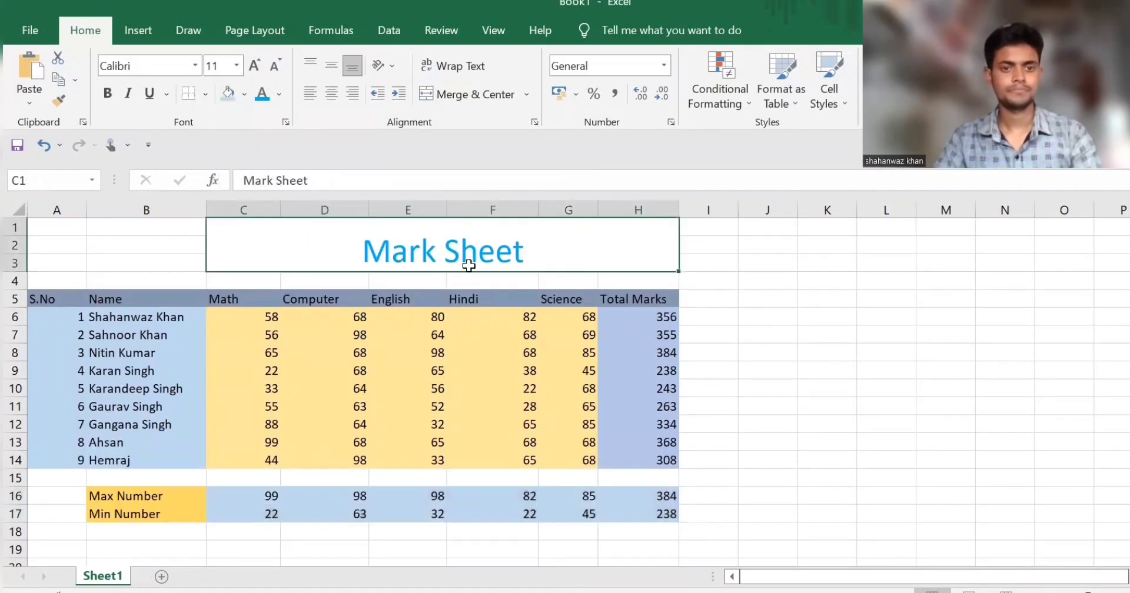
{"action": "left_click", "coordinate": [244, 94]}
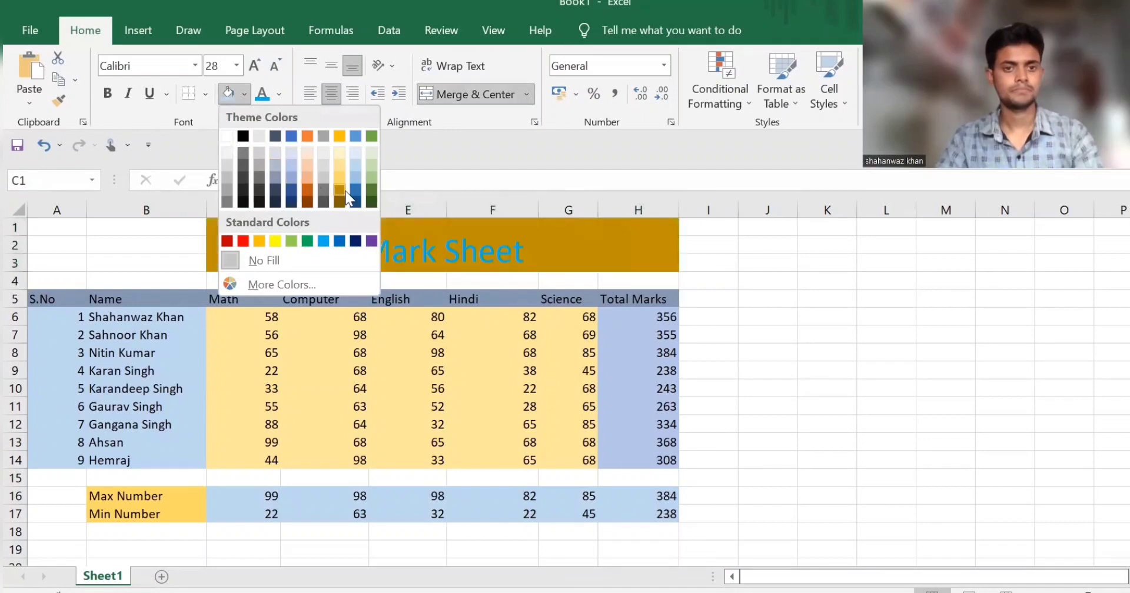
{"action": "left_click", "coordinate": [340, 158]}
{"action": "left_click", "coordinate": [827, 316]}
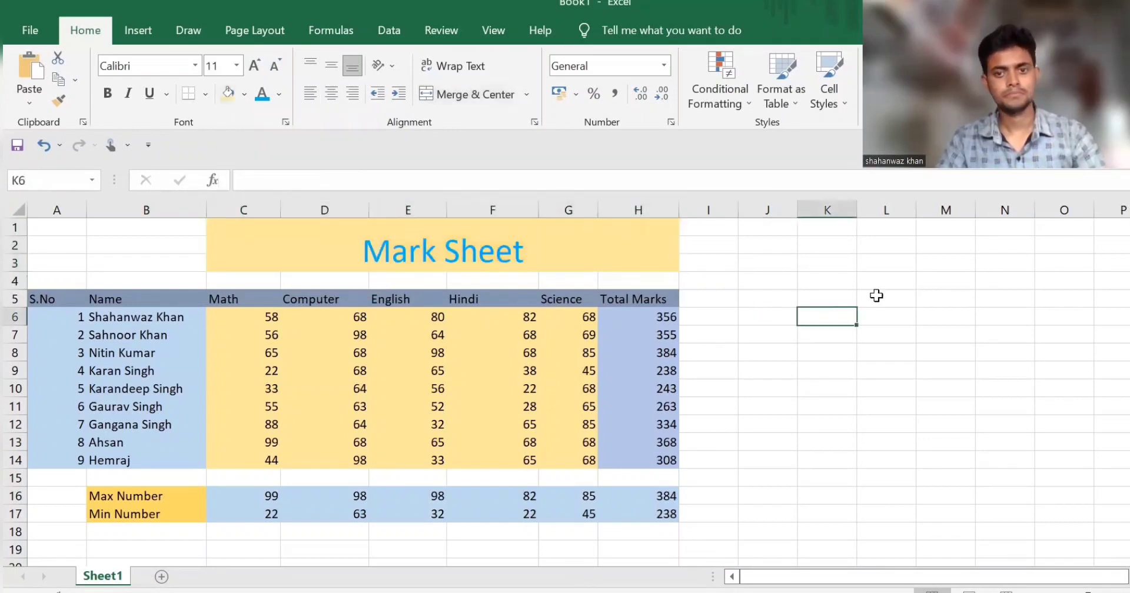
Step: Look over the whole coloured mark sheet, from the title to the maximum and minimum rows
{"action": "scroll", "coordinate": [799, 297], "scroll_direction": "down", "scroll_amount": 2, "text": "ctrl"}
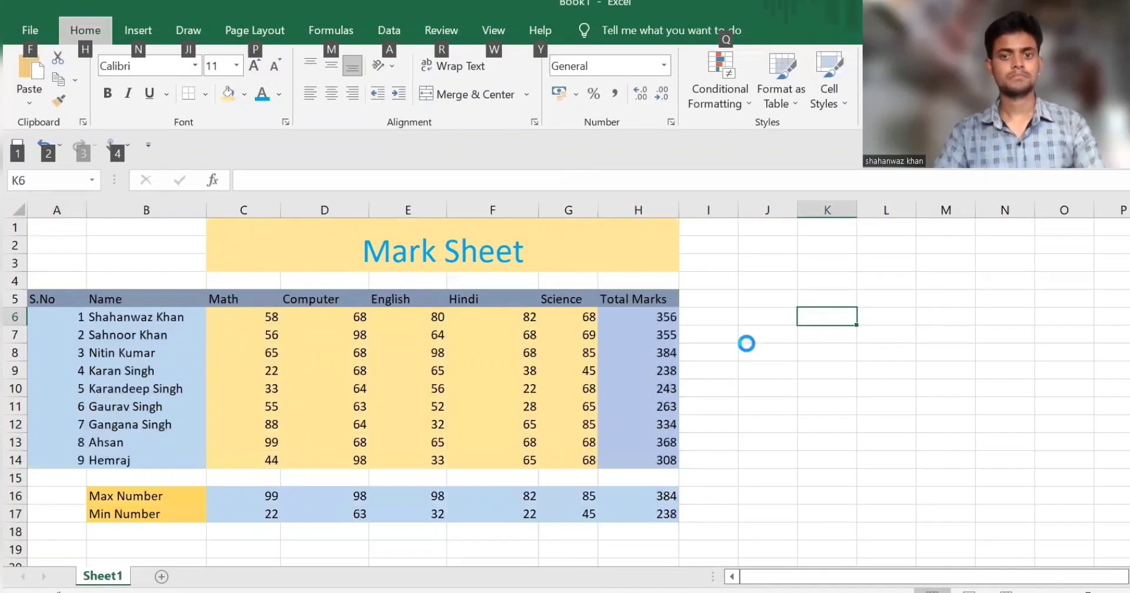
{"action": "key", "text": "alt"}
{"action": "scroll", "coordinate": [214, 326], "scroll_direction": "down", "scroll_amount": 2, "text": "ctrl"}
{"action": "scroll", "coordinate": [215, 327], "scroll_direction": "up", "scroll_amount": 6, "text": "ctrl"}
{"action": "scroll", "coordinate": [214, 327], "scroll_direction": "down", "scroll_amount": 5, "text": "ctrl"}
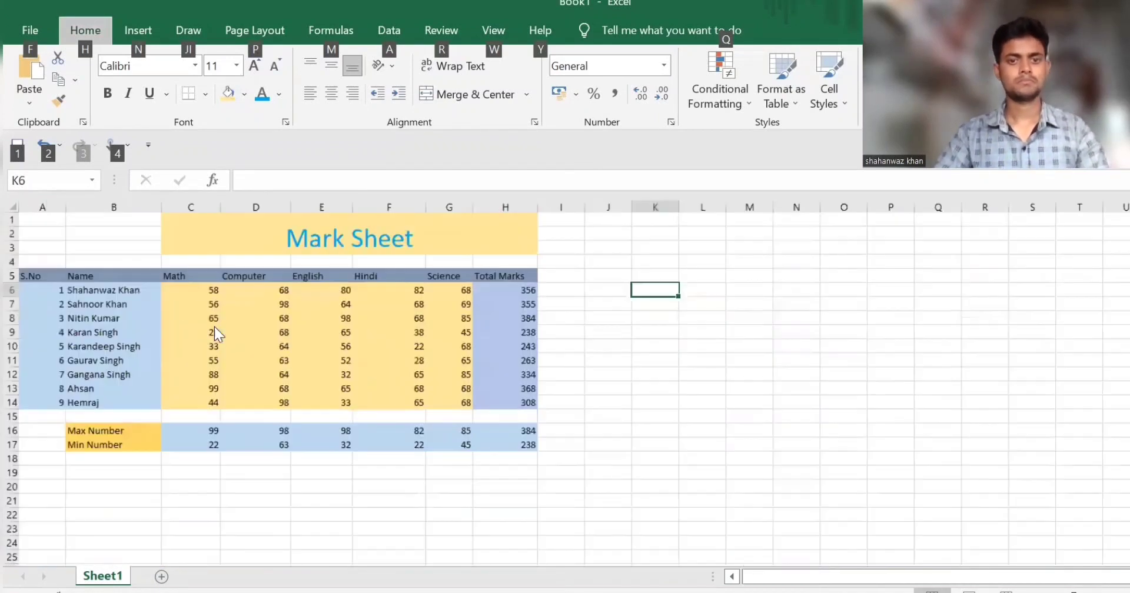
{"action": "left_click", "coordinate": [91, 430]}
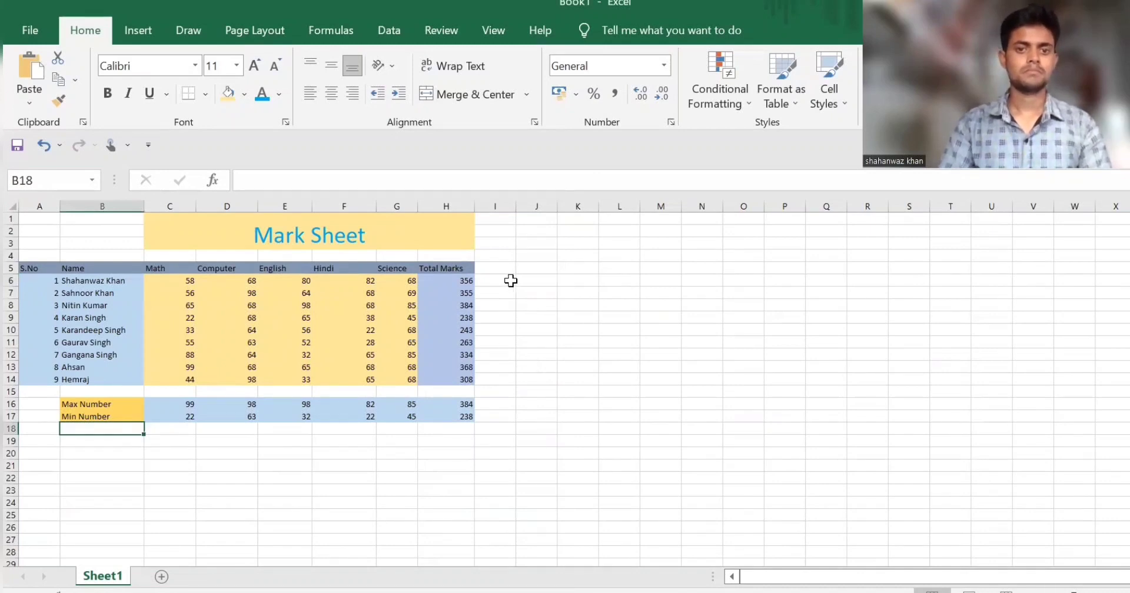
{"action": "scroll", "coordinate": [426, 290], "scroll_direction": "up", "scroll_amount": 4, "text": "ctrl"}
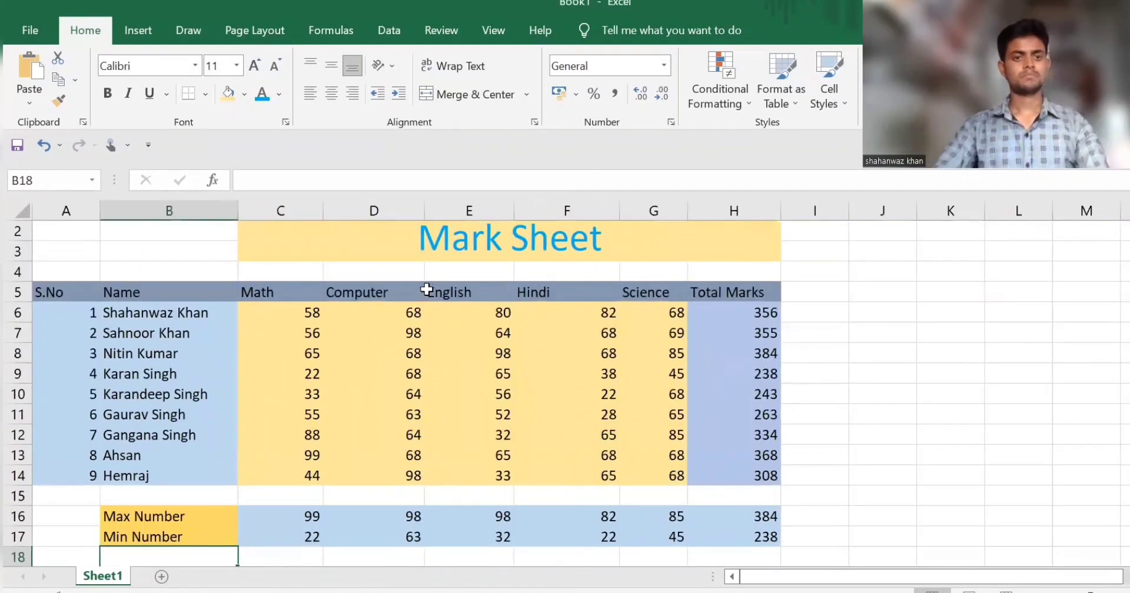
{"action": "left_click", "coordinate": [730, 312]}
{"action": "left_click", "coordinate": [854, 295]}
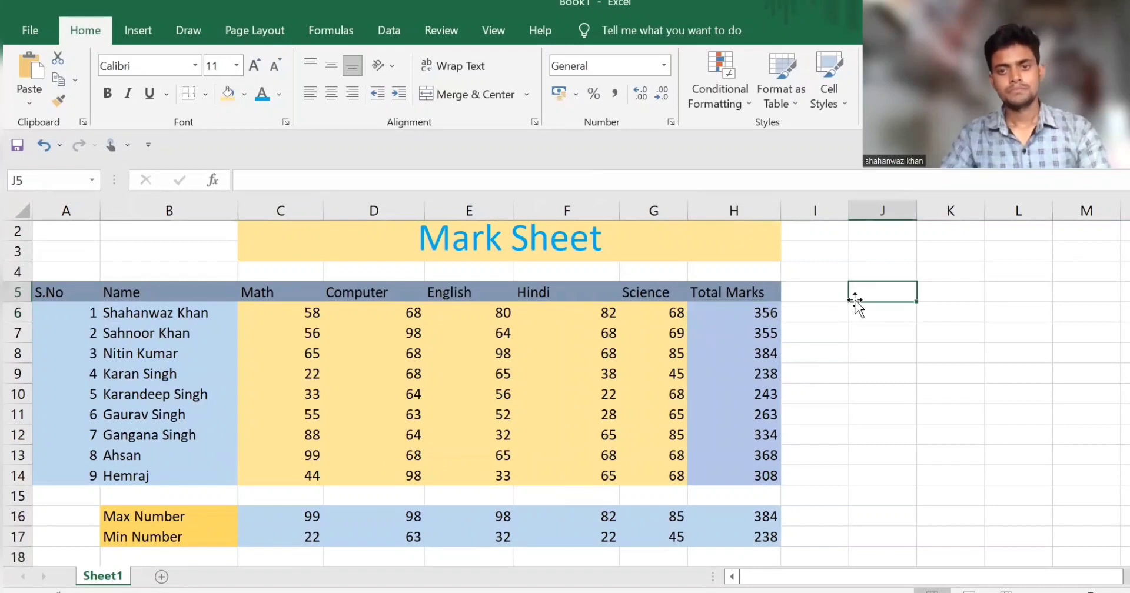
{"action": "scroll", "coordinate": [844, 455], "scroll_direction": "down", "scroll_amount": 1}
{"action": "scroll", "coordinate": [843, 455], "scroll_direction": "up", "scroll_amount": 2}
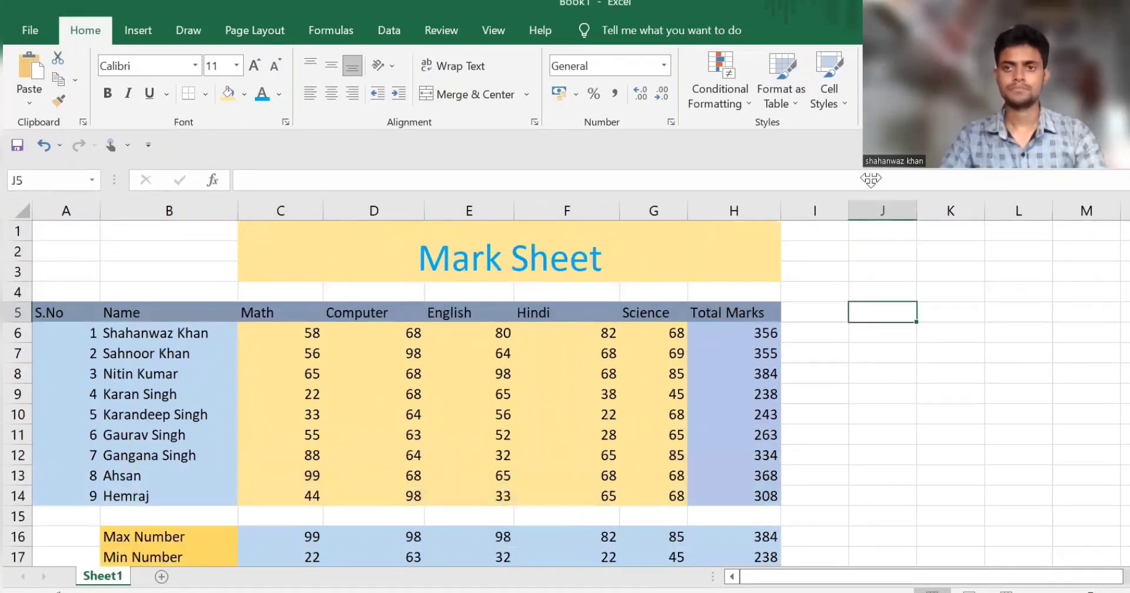